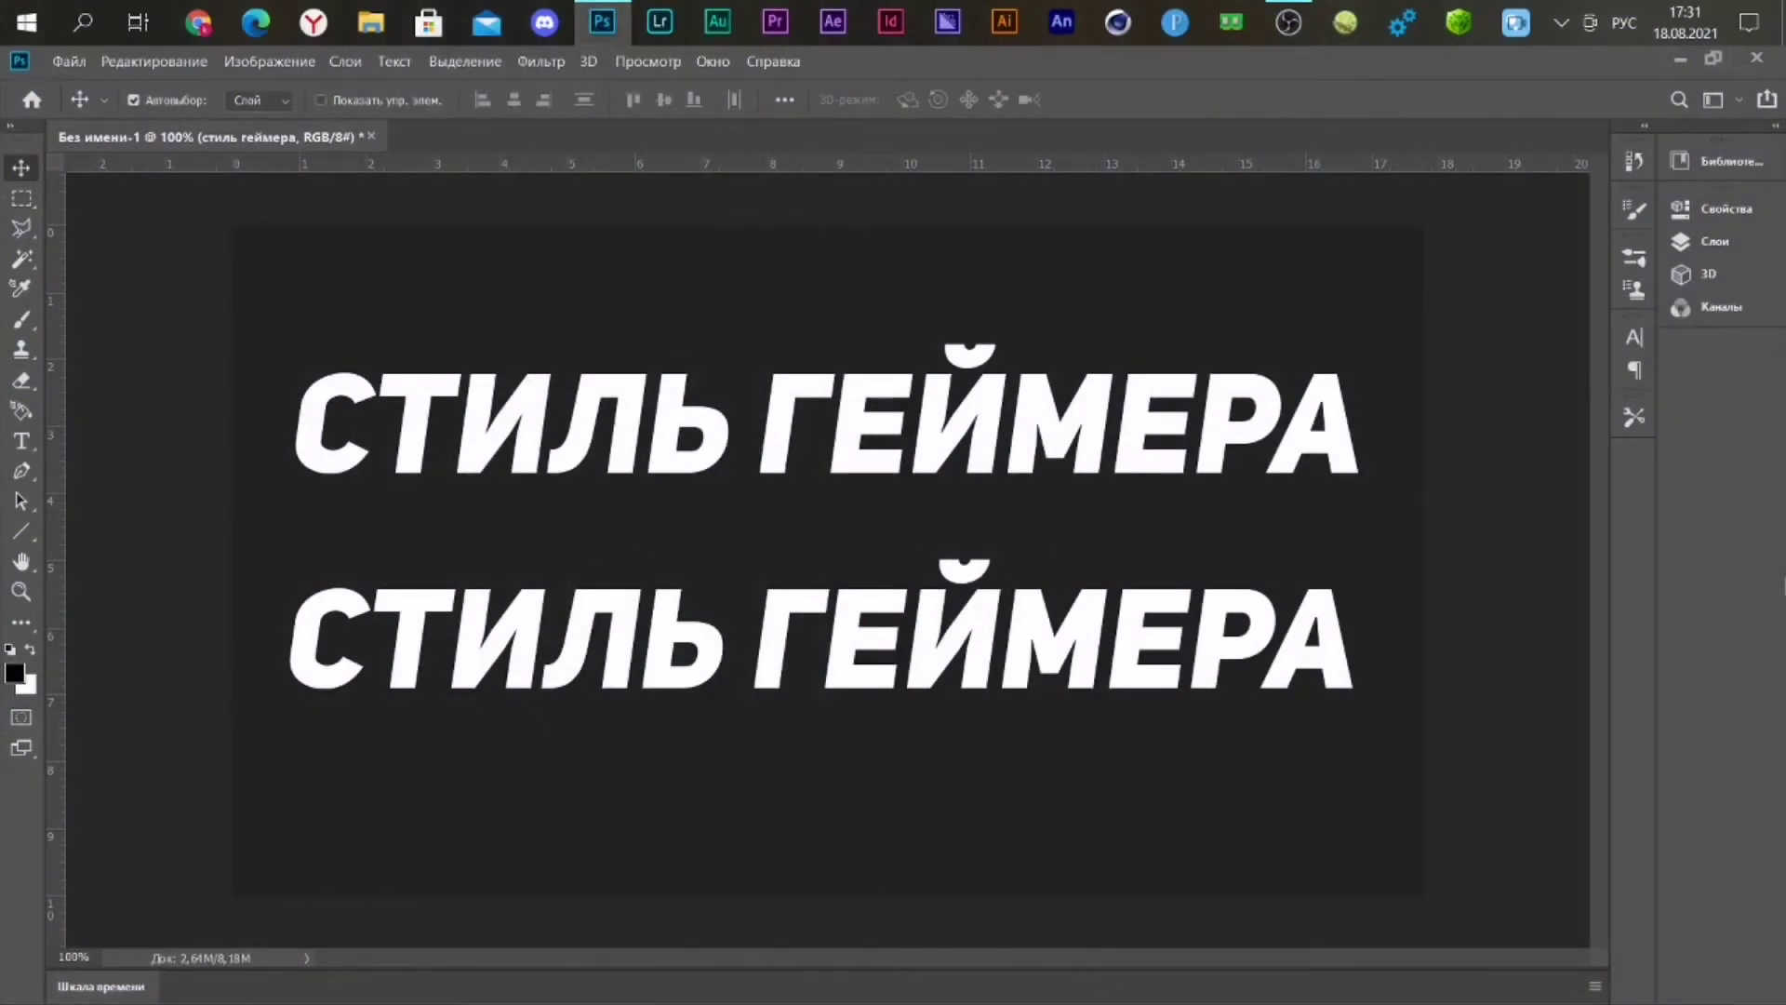
- Show the Layers panel listing both СТИЛЬ ГЕЙМЕРА text layers and the dark background
click(1714, 241)
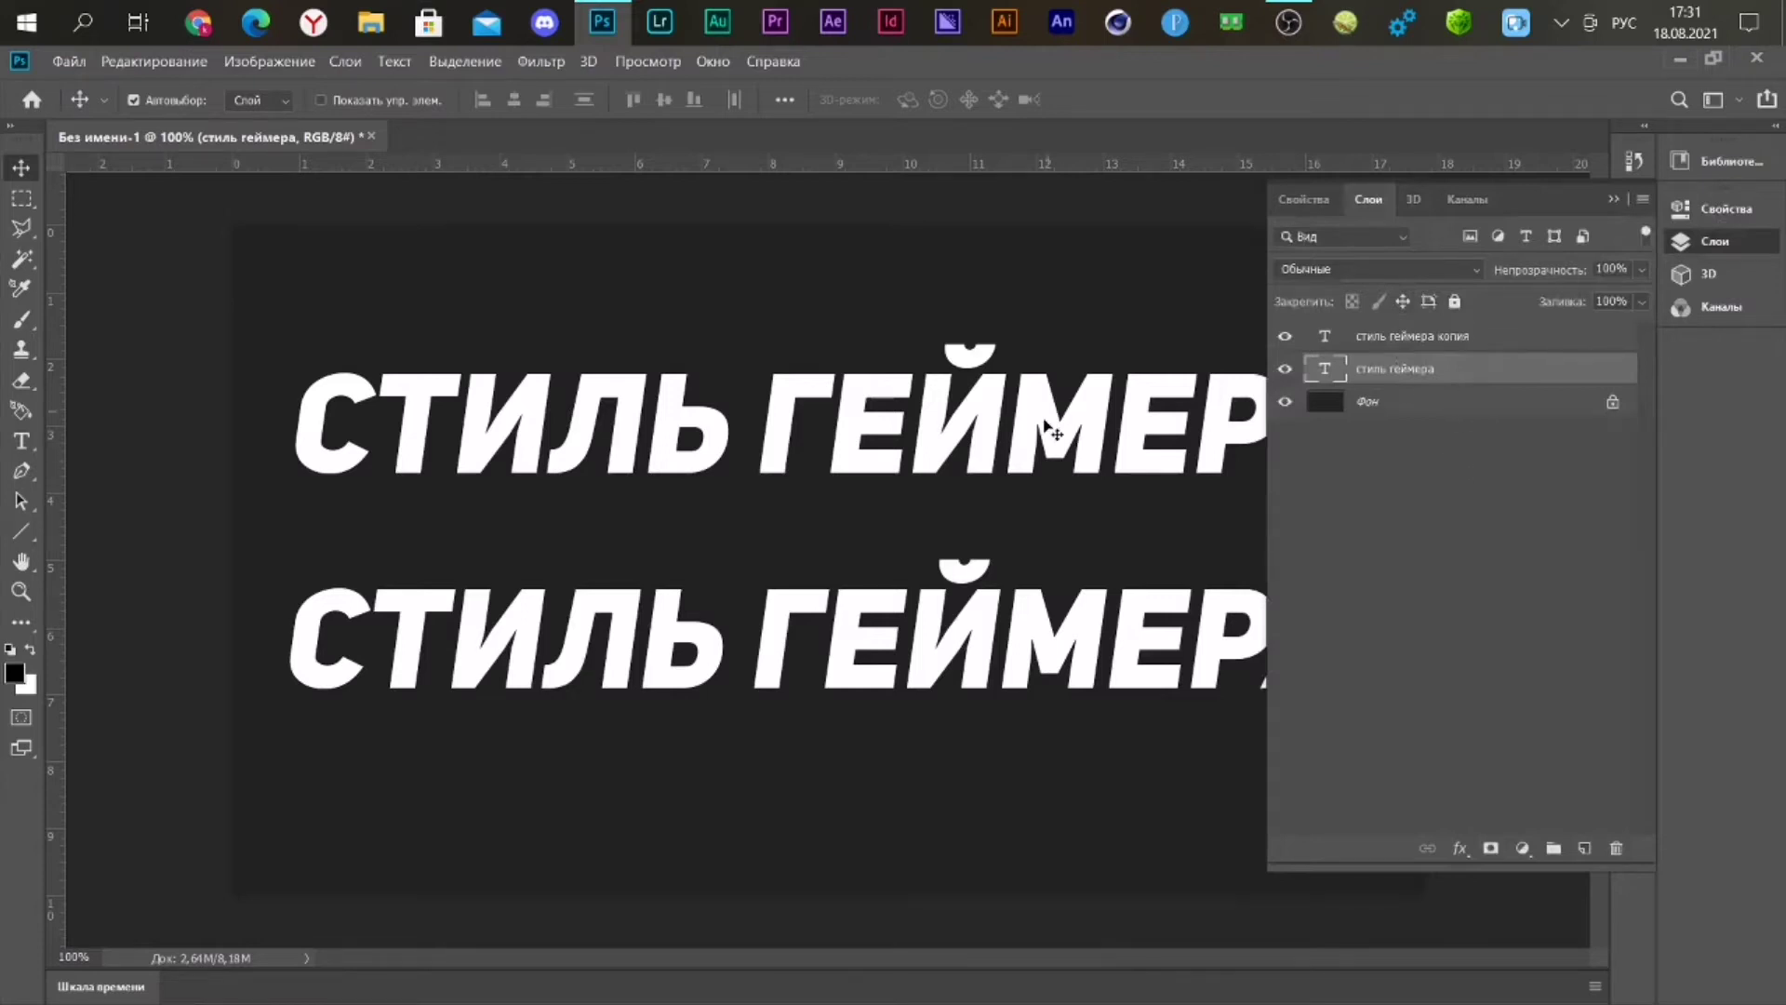
- On the стиль геймера layer, enable Inner Glow in Осветление основы mode at 20% opacity
key(h)
double_click(1576, 370)
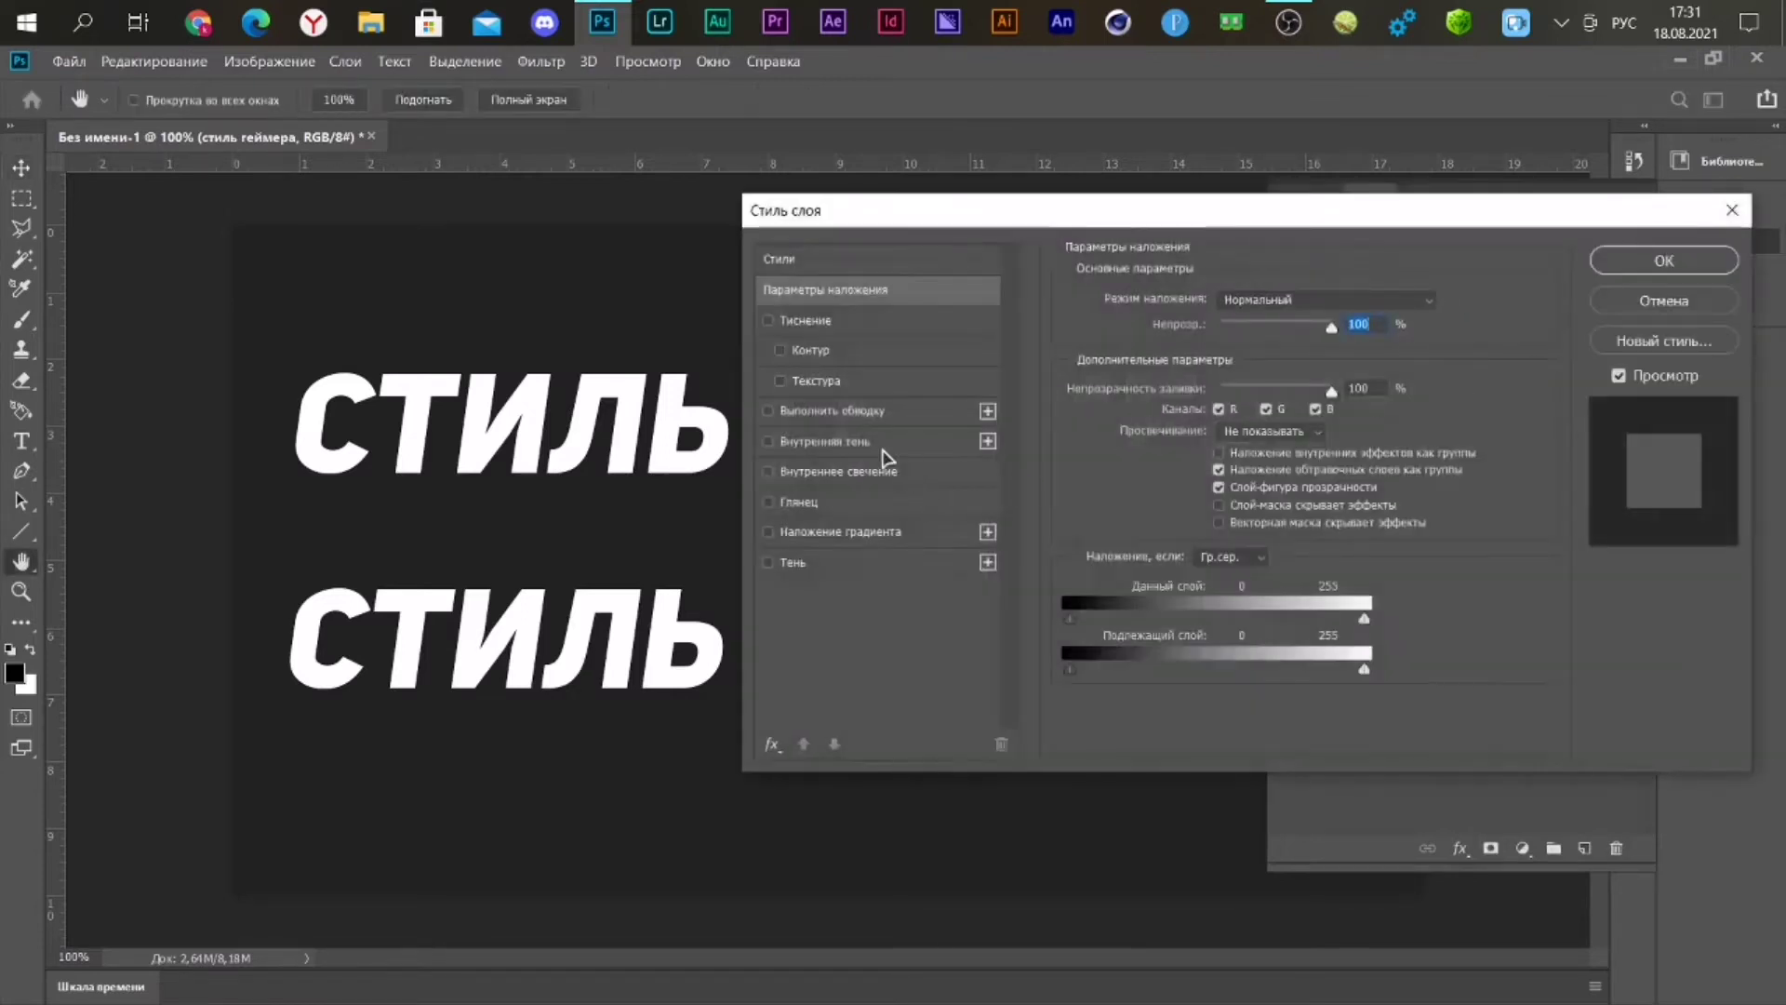
click(772, 744)
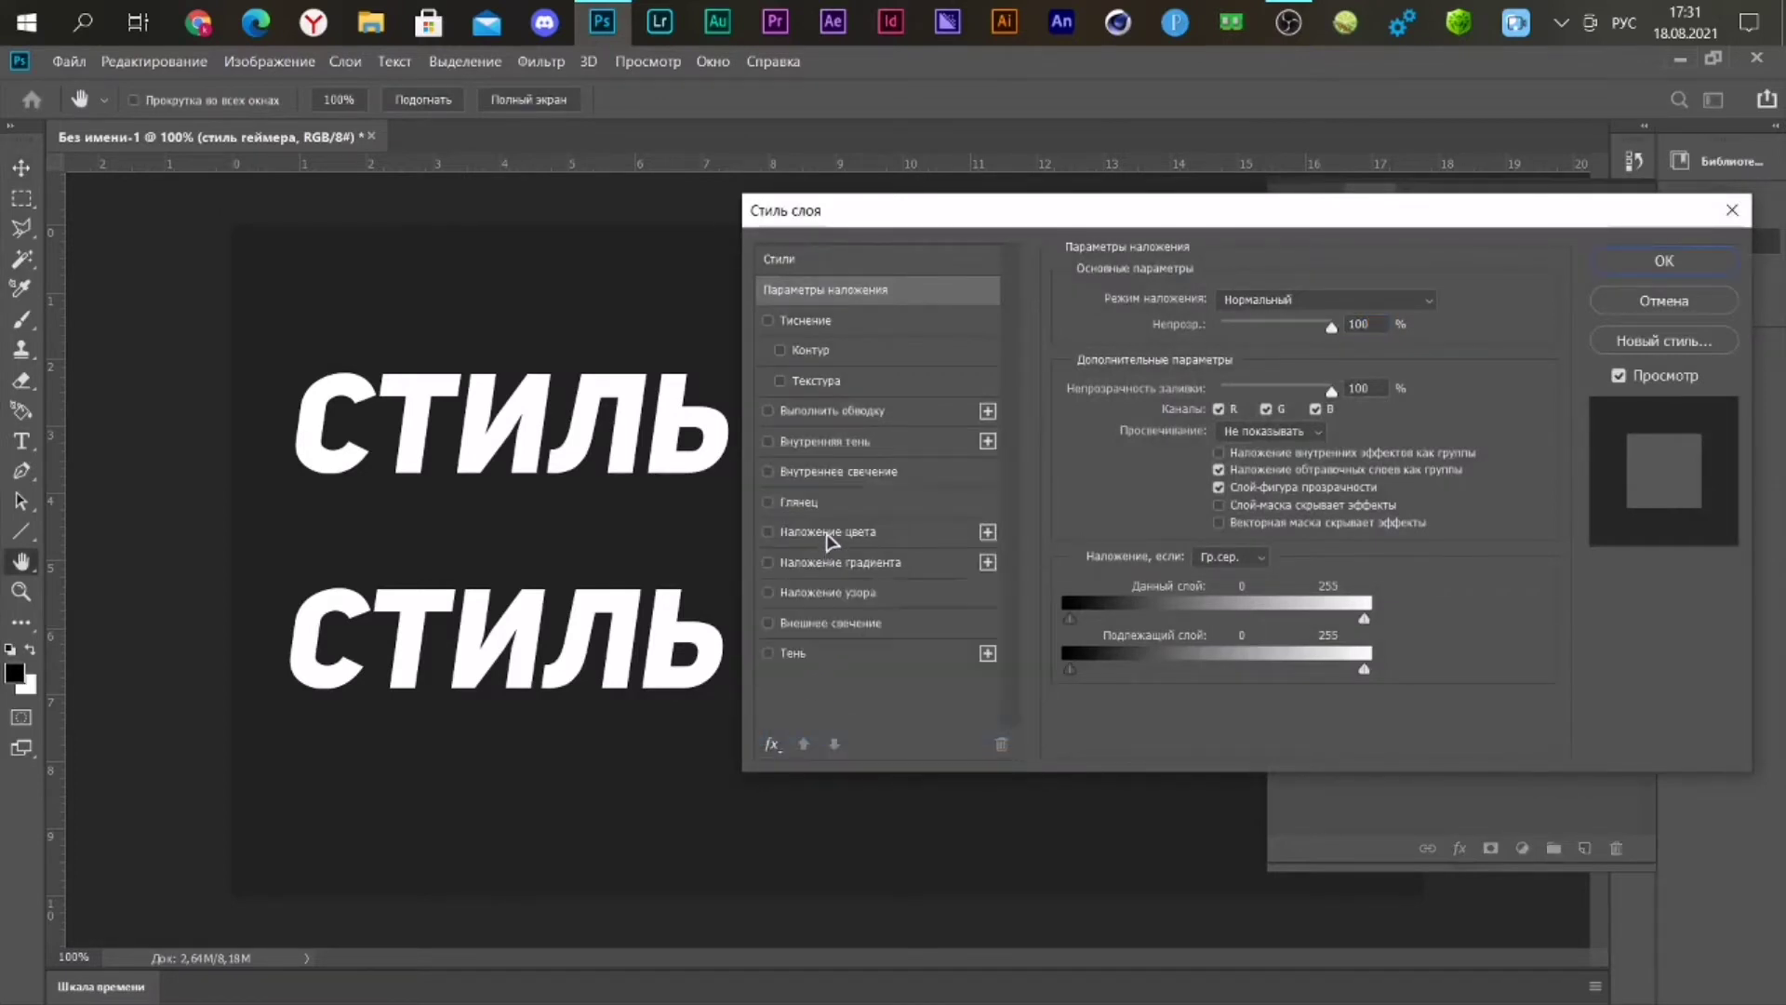
click(874, 473)
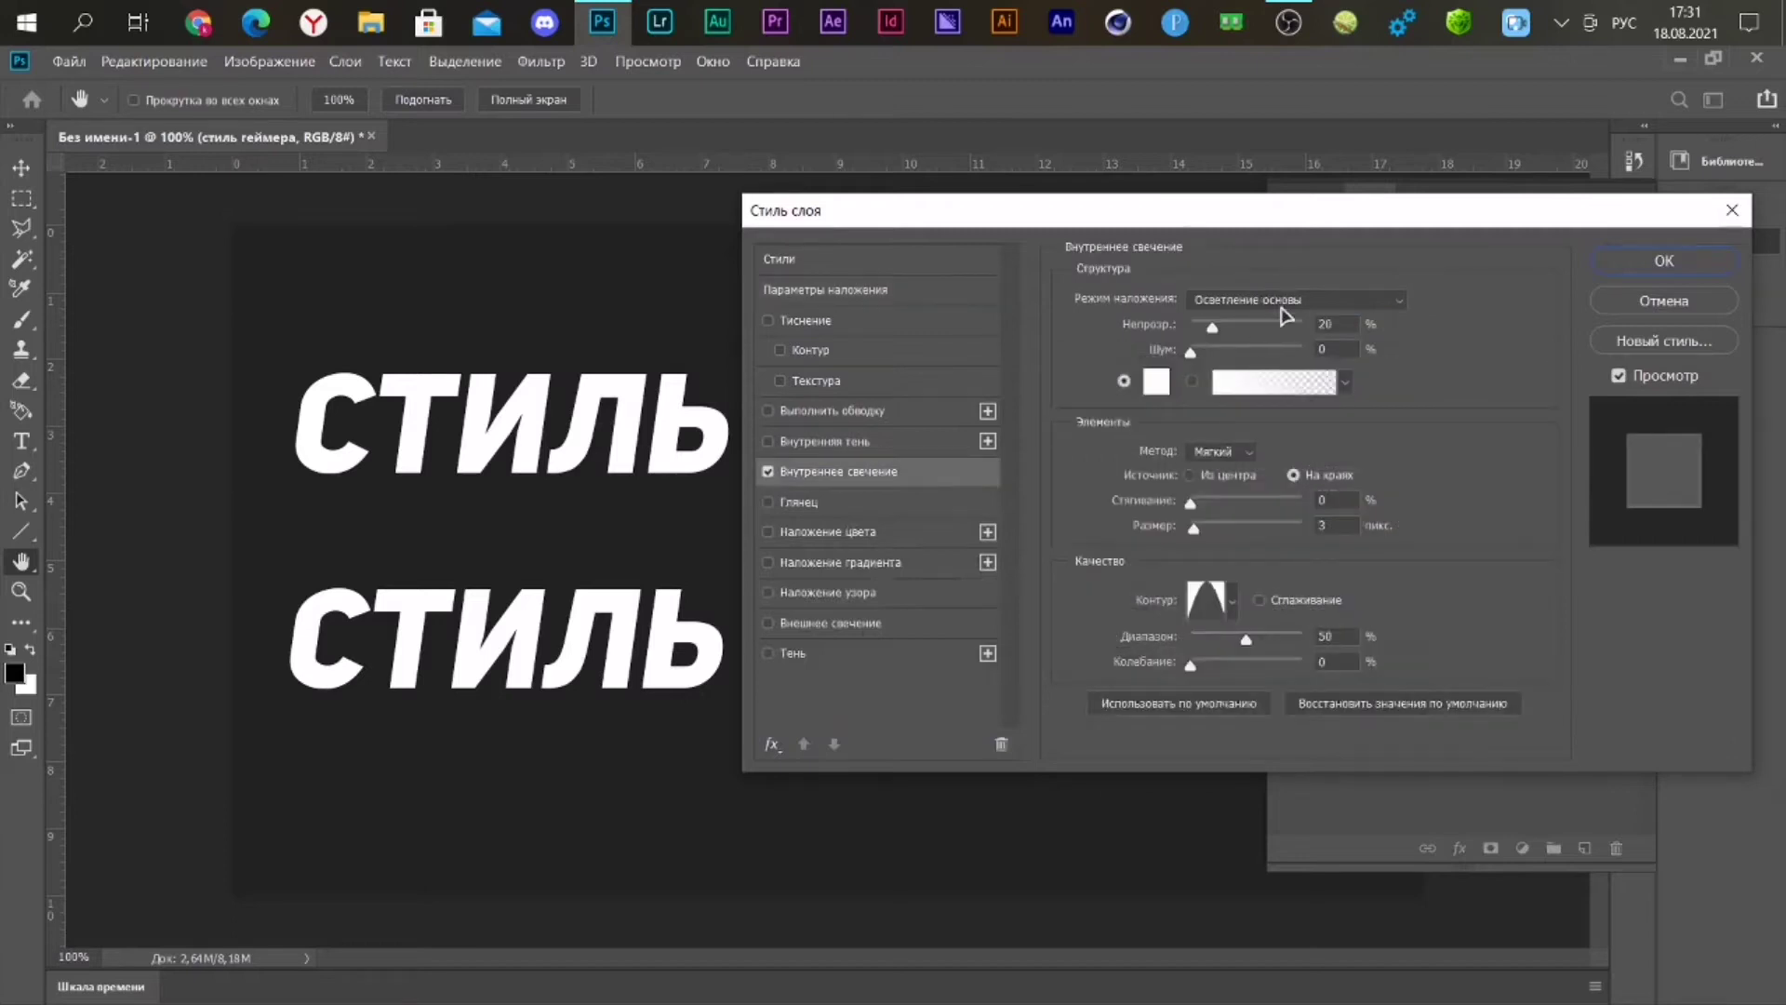
click(1307, 301)
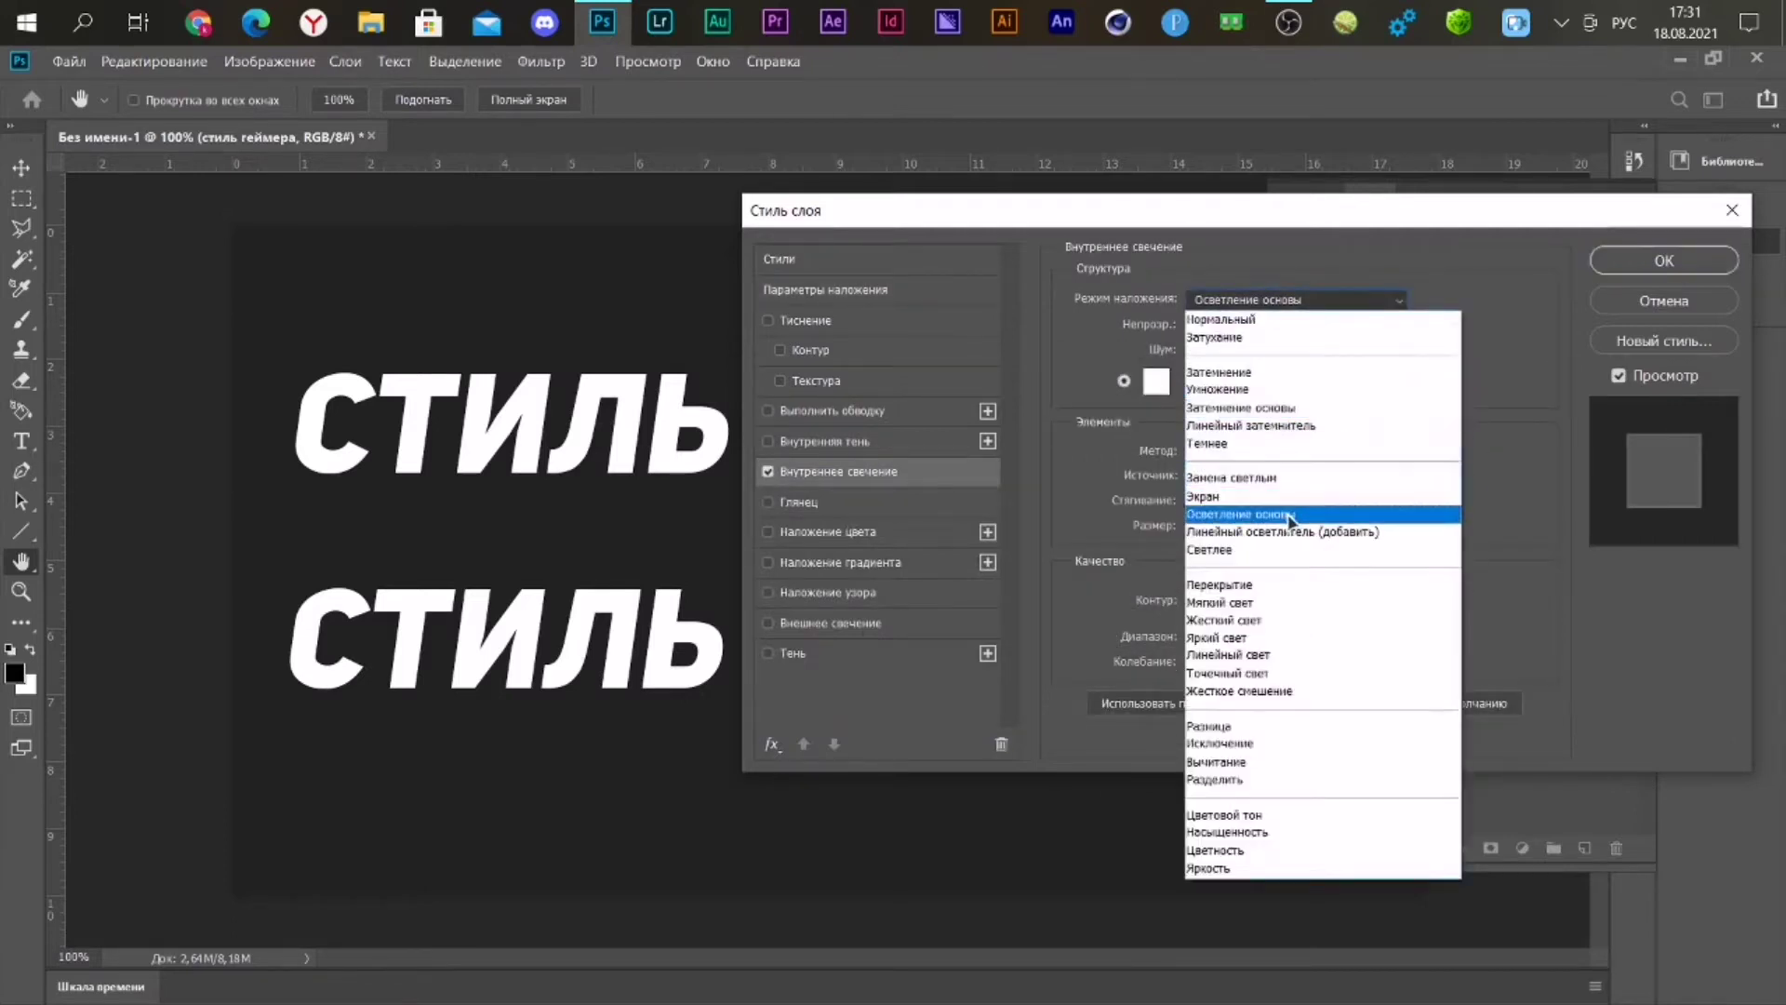
click(1286, 514)
text(2)
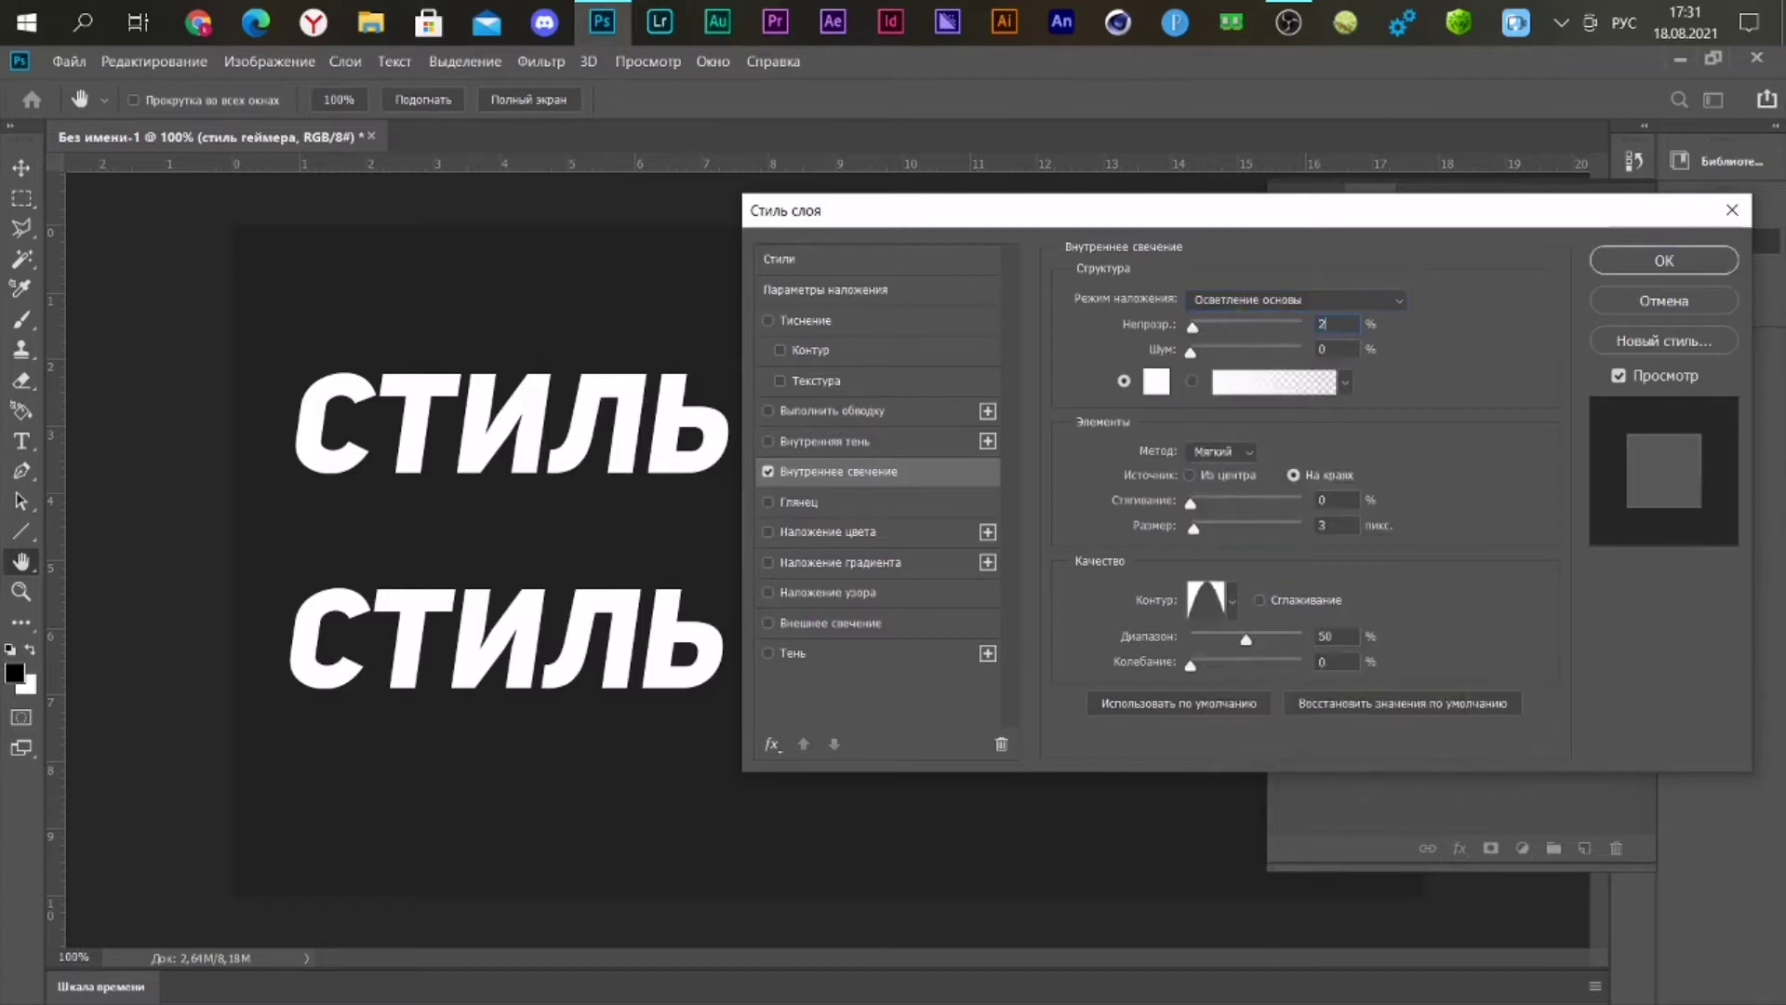
text(0)
- Make the inner glow colour yellow (ffe400)
click(1154, 380)
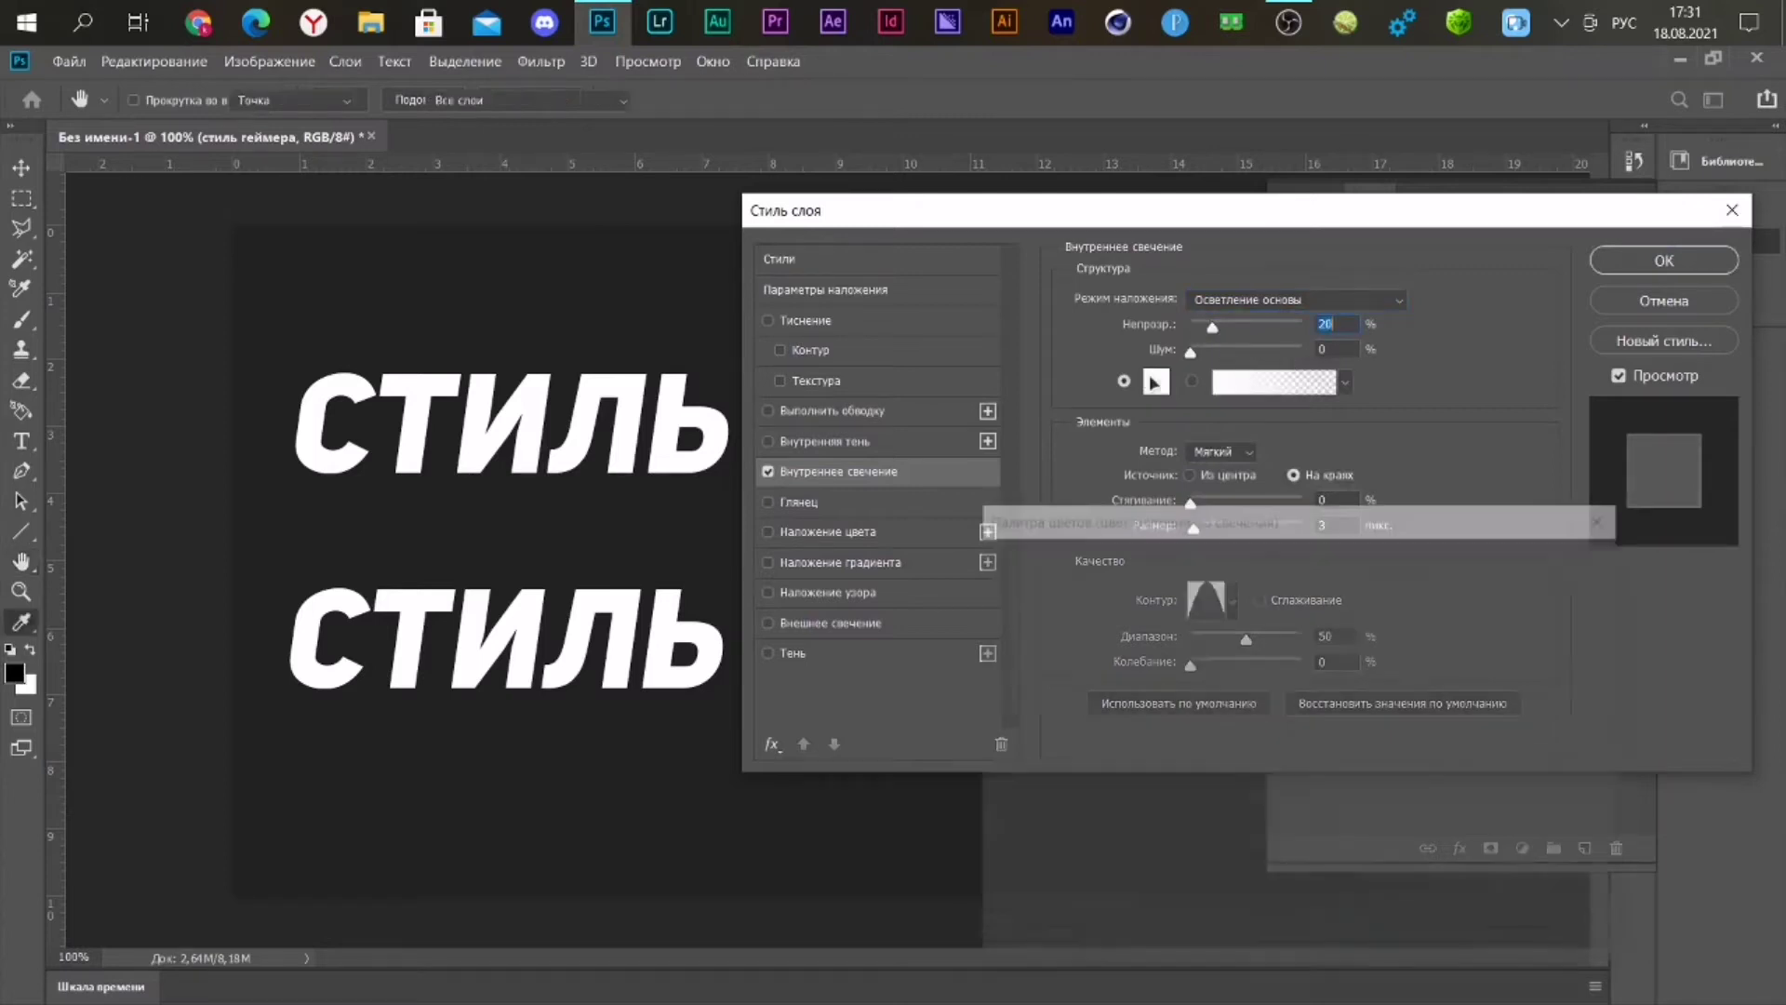
click(1306, 833)
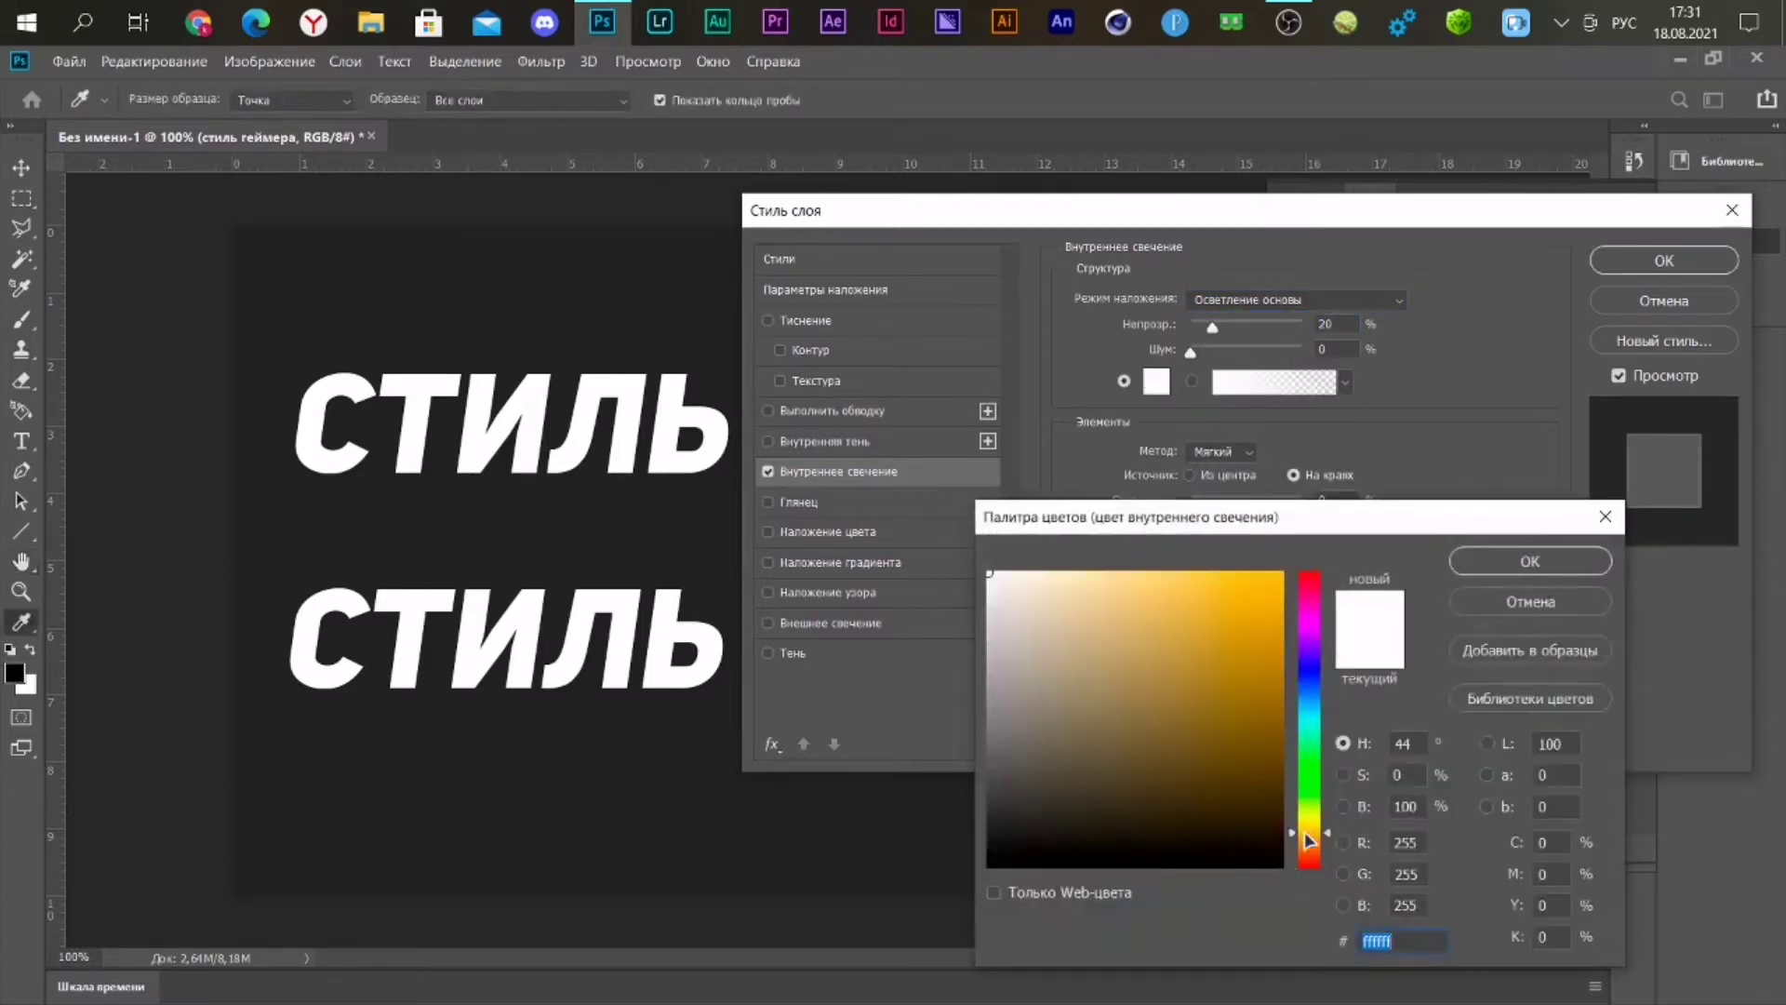
text(ffba00)
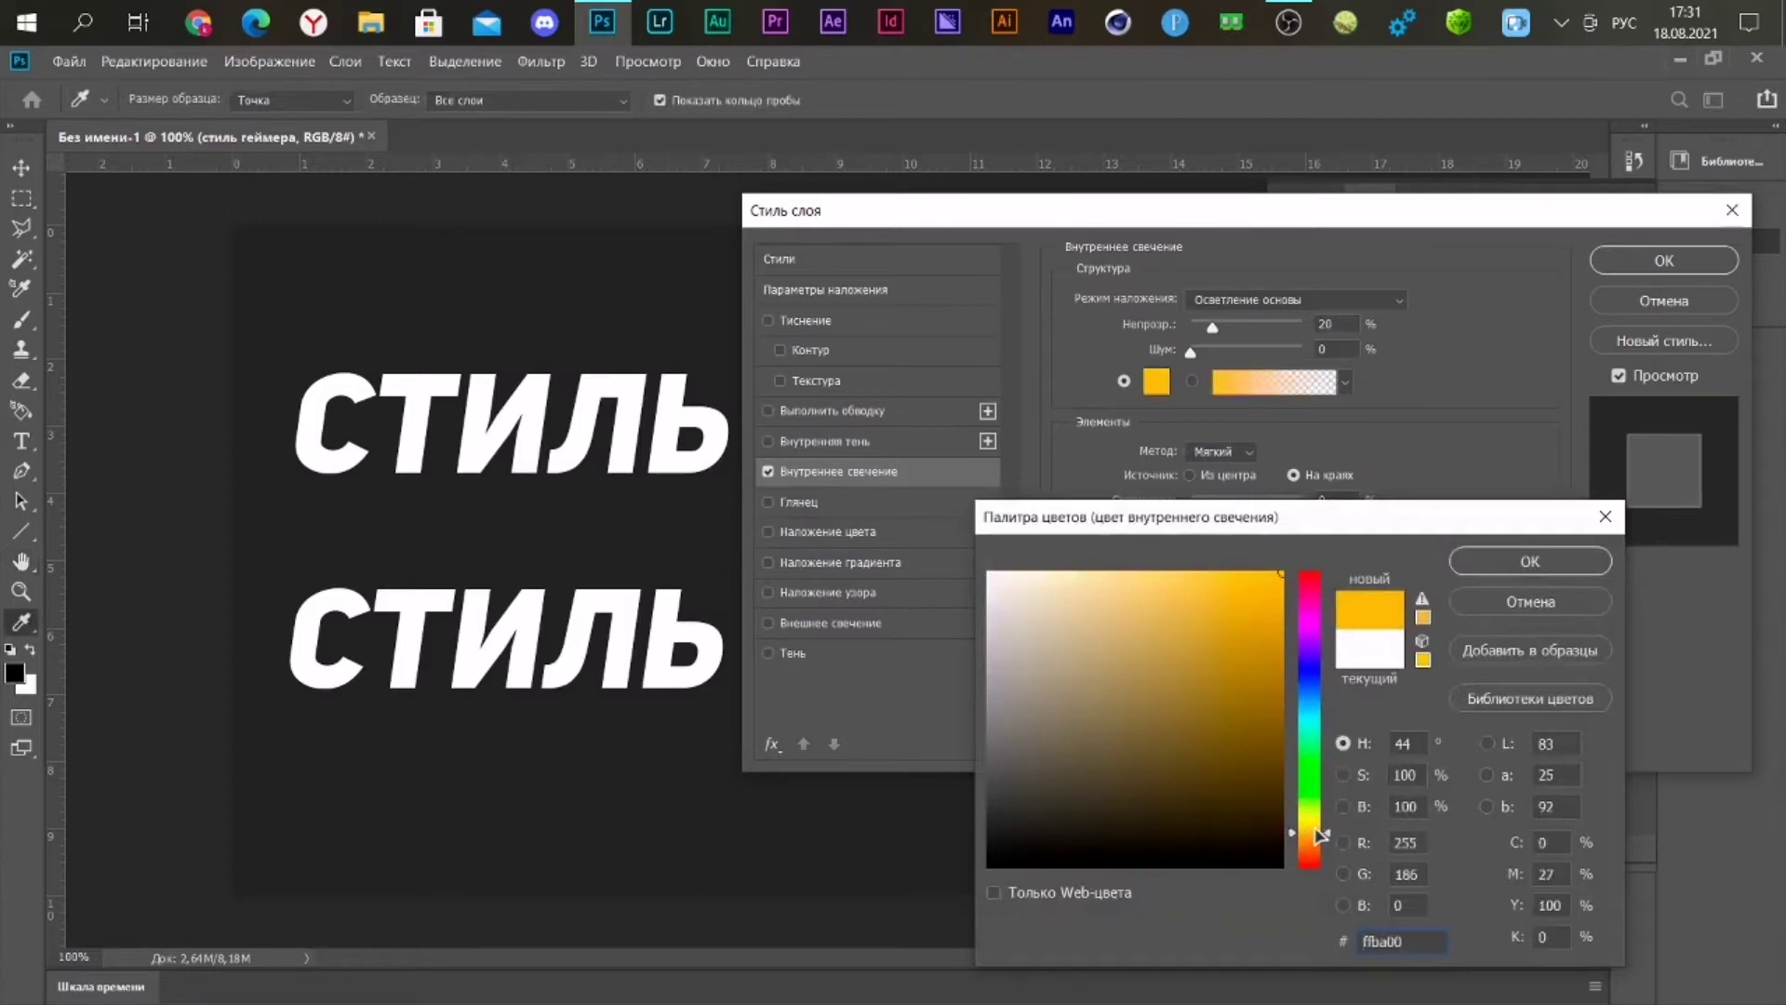
drag(1313, 833, 1313, 825)
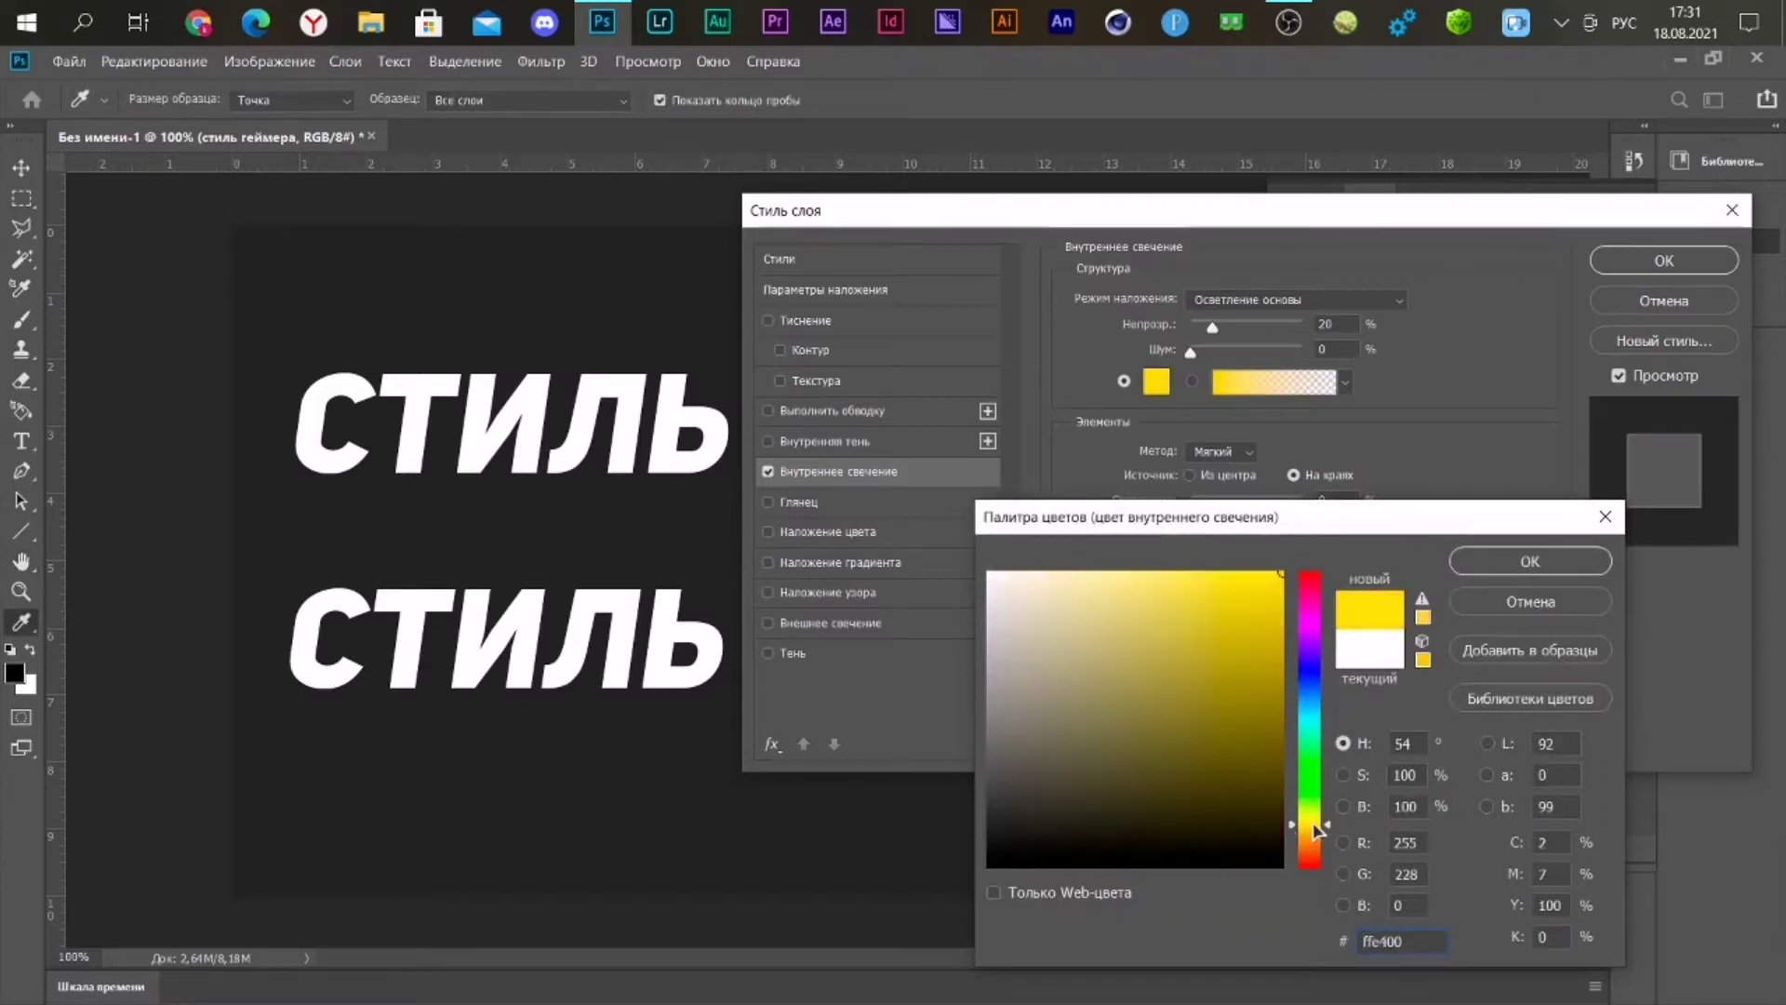
click(1507, 561)
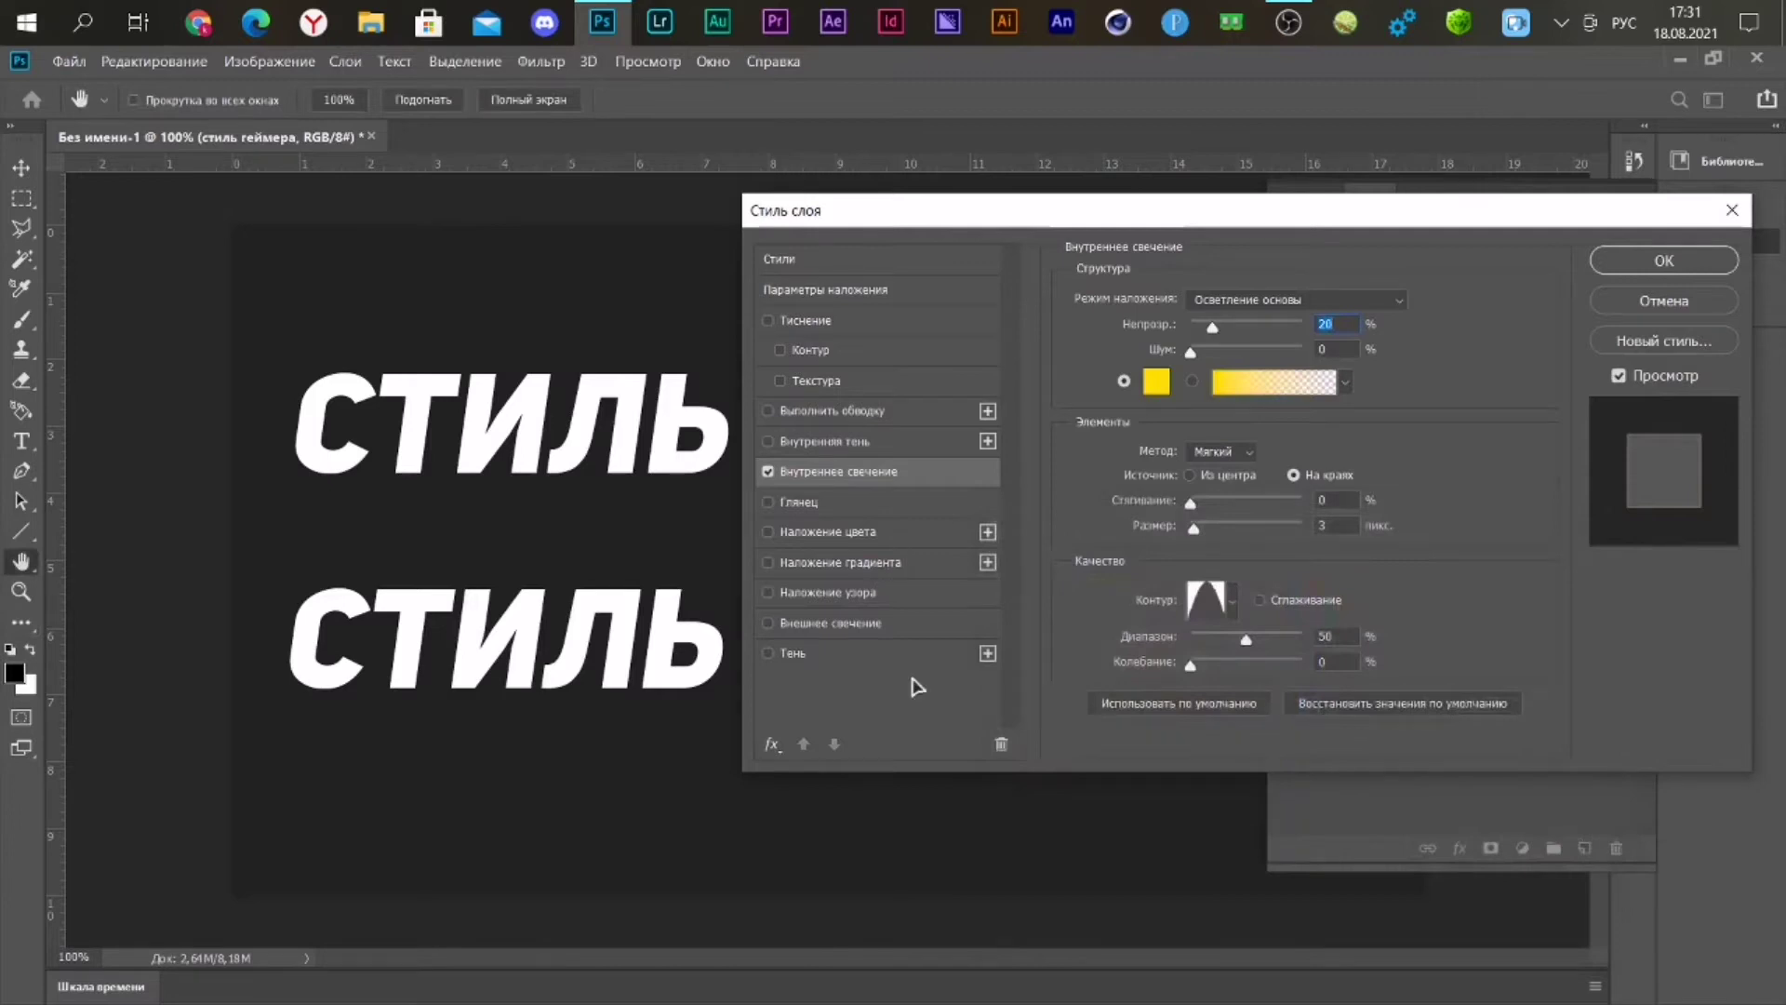
- Use the soft method with choke 11, size 13 and a linear contour for the inner glow
click(1215, 452)
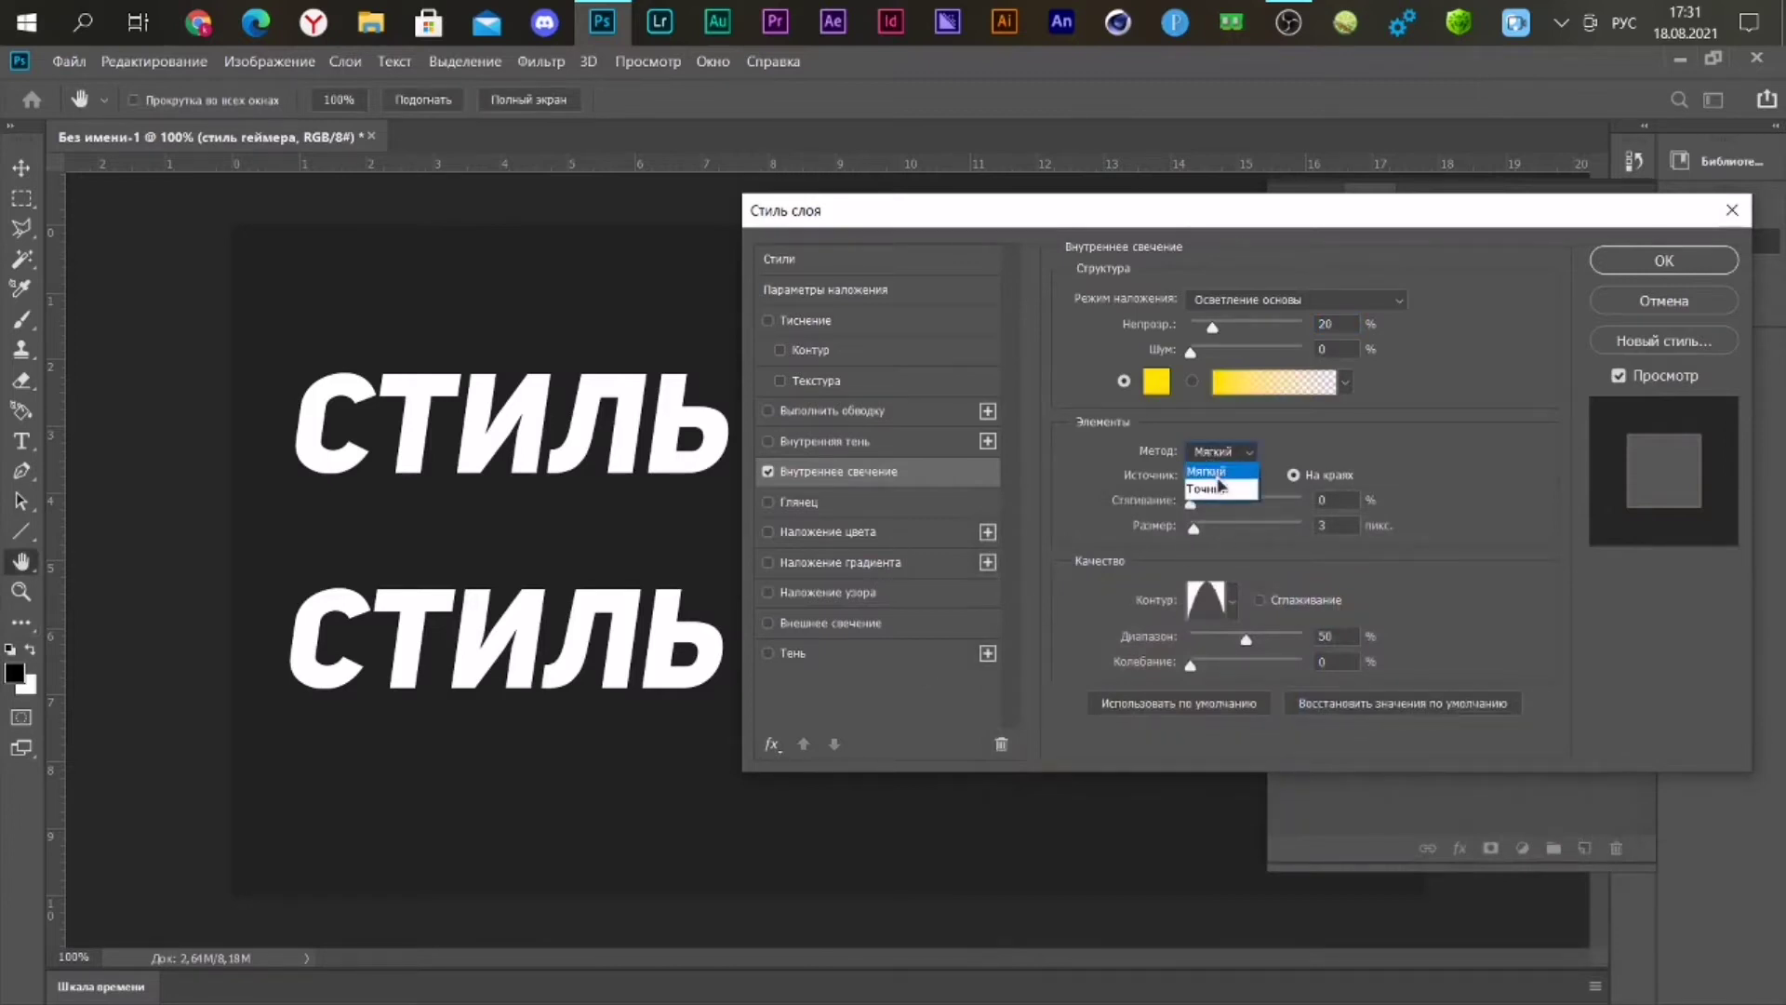
click(1219, 472)
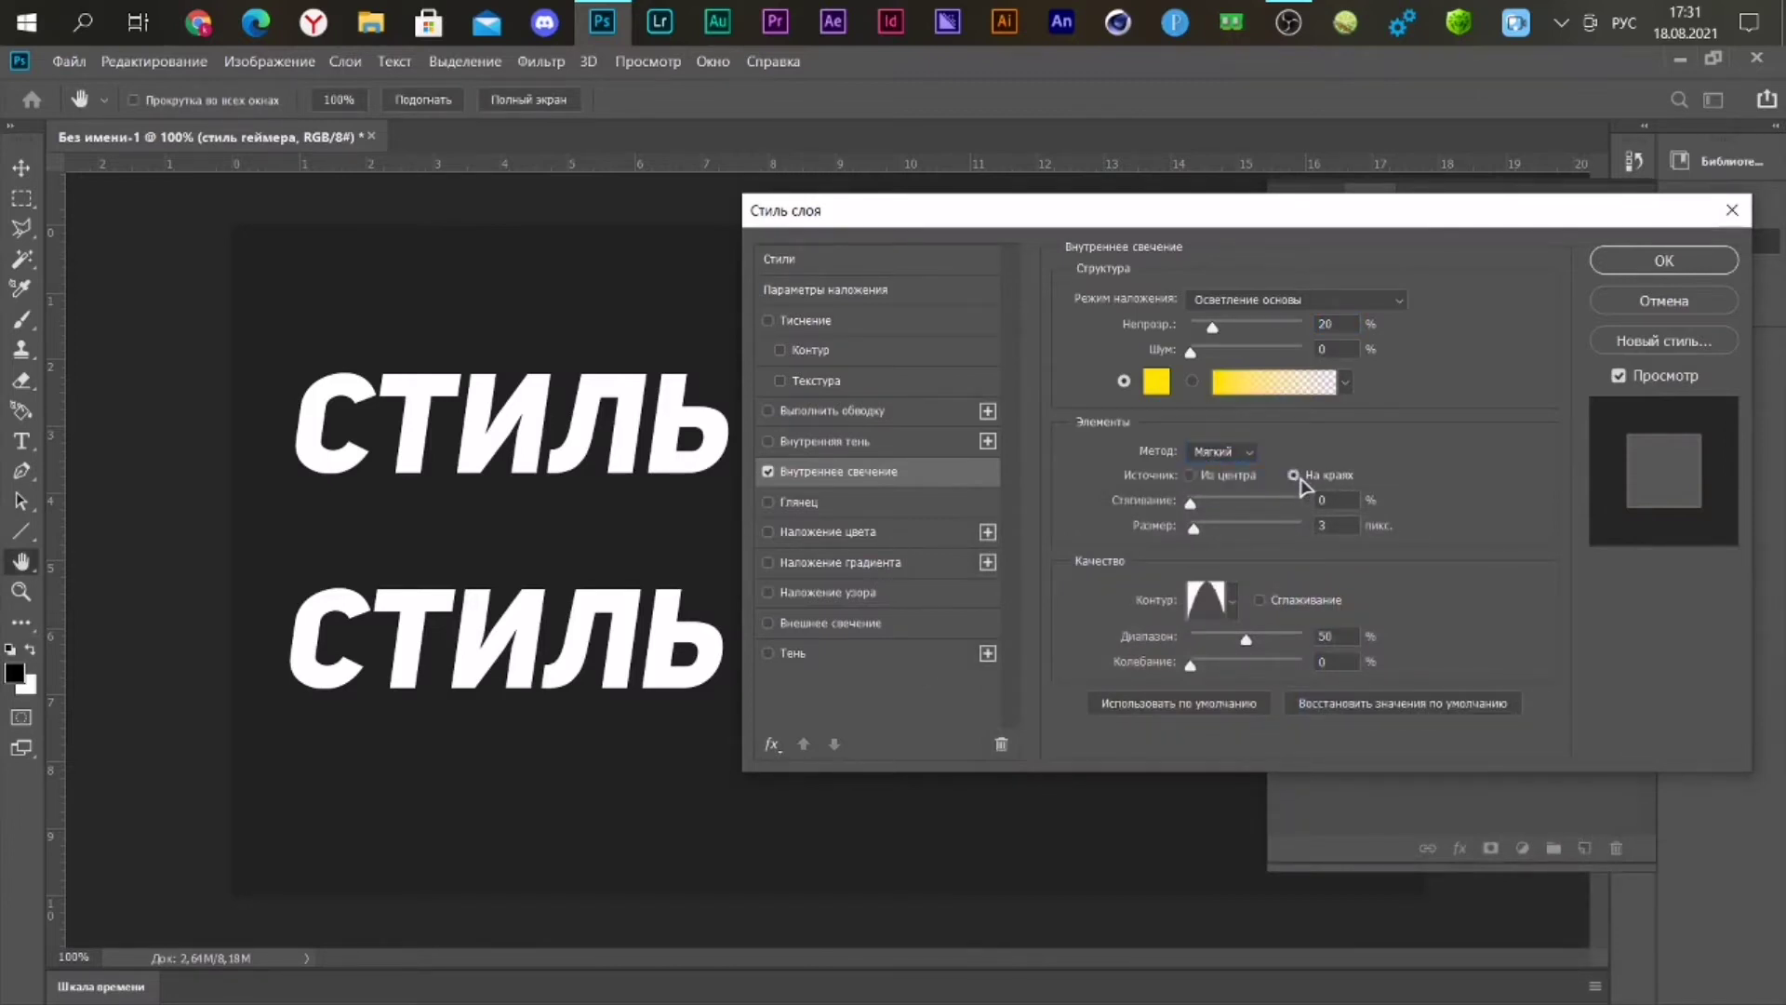
drag(1190, 502, 1191, 527)
text(3)
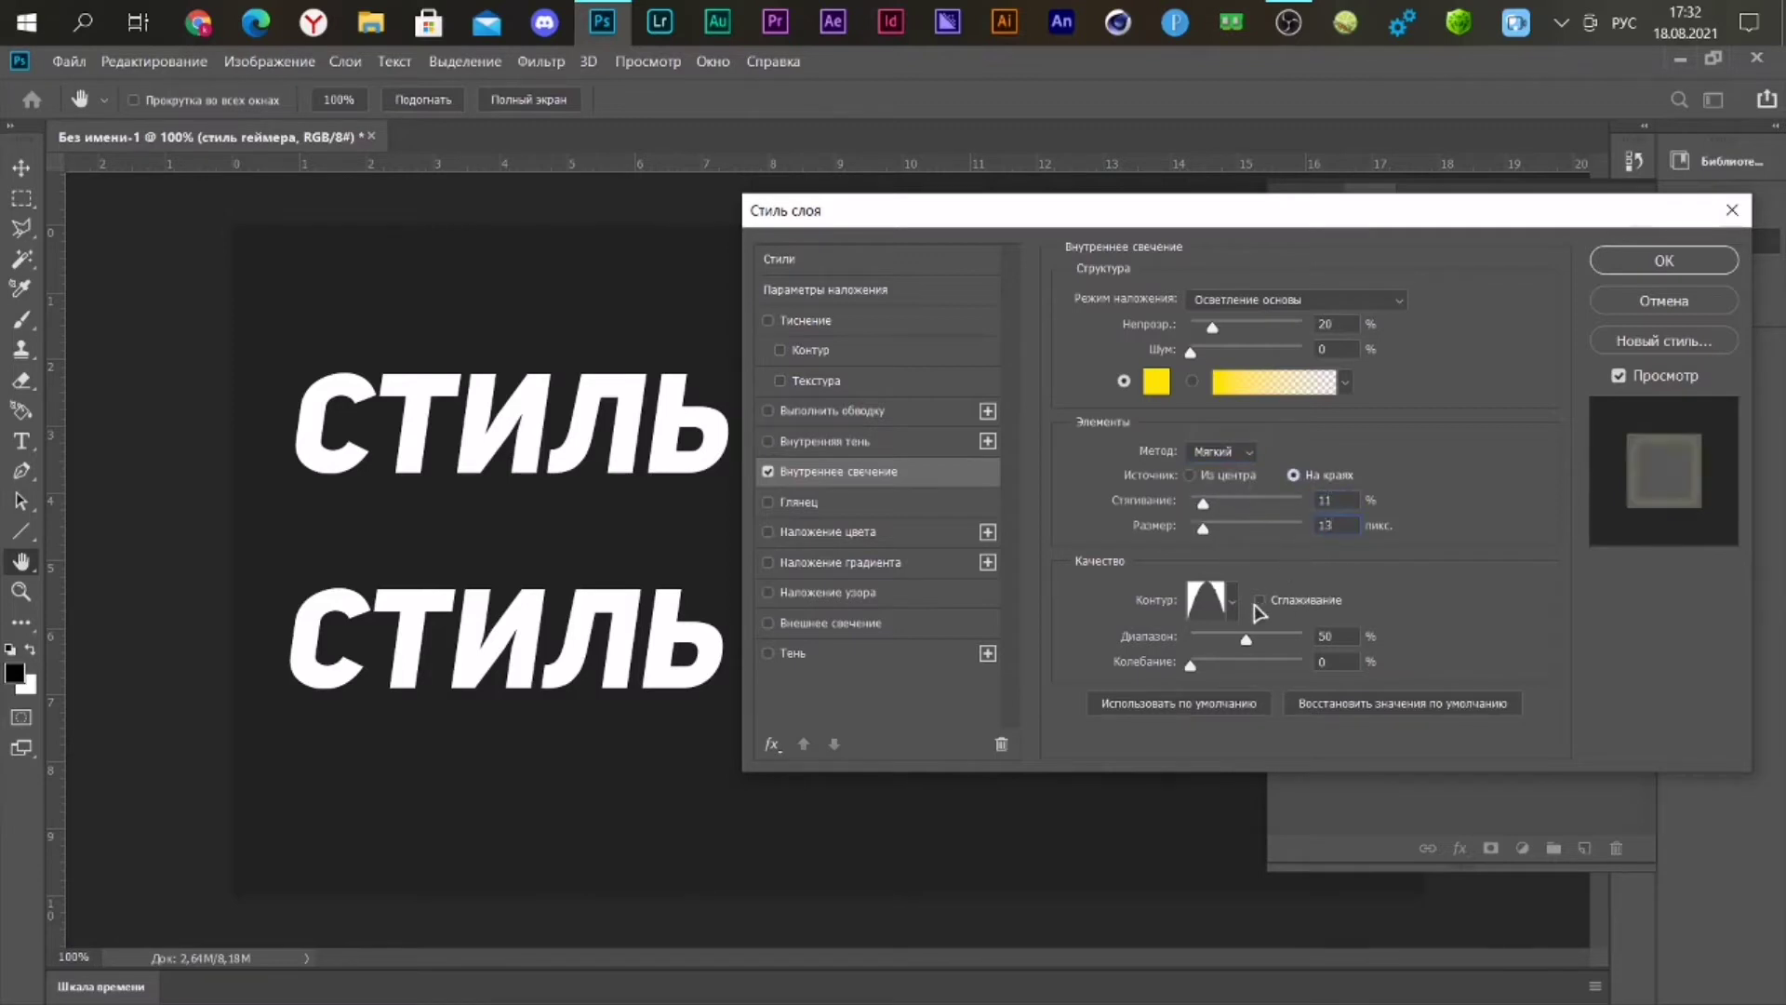
click(1235, 607)
click(1093, 649)
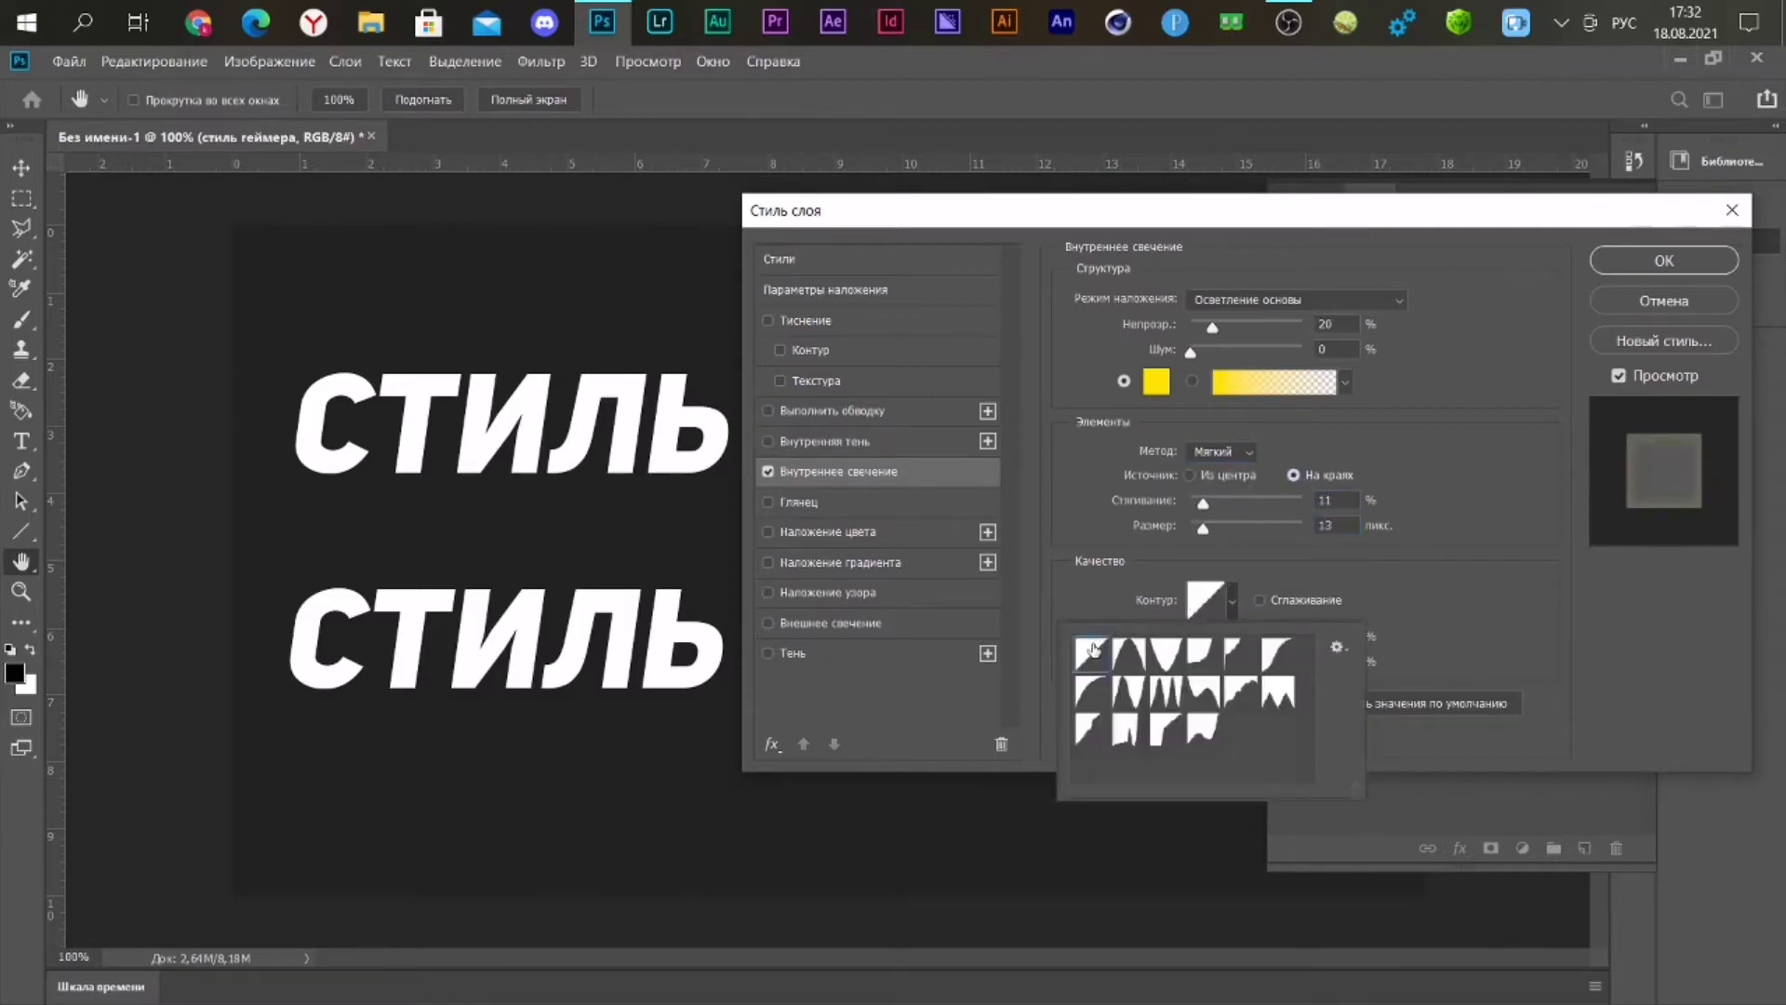
click(1117, 609)
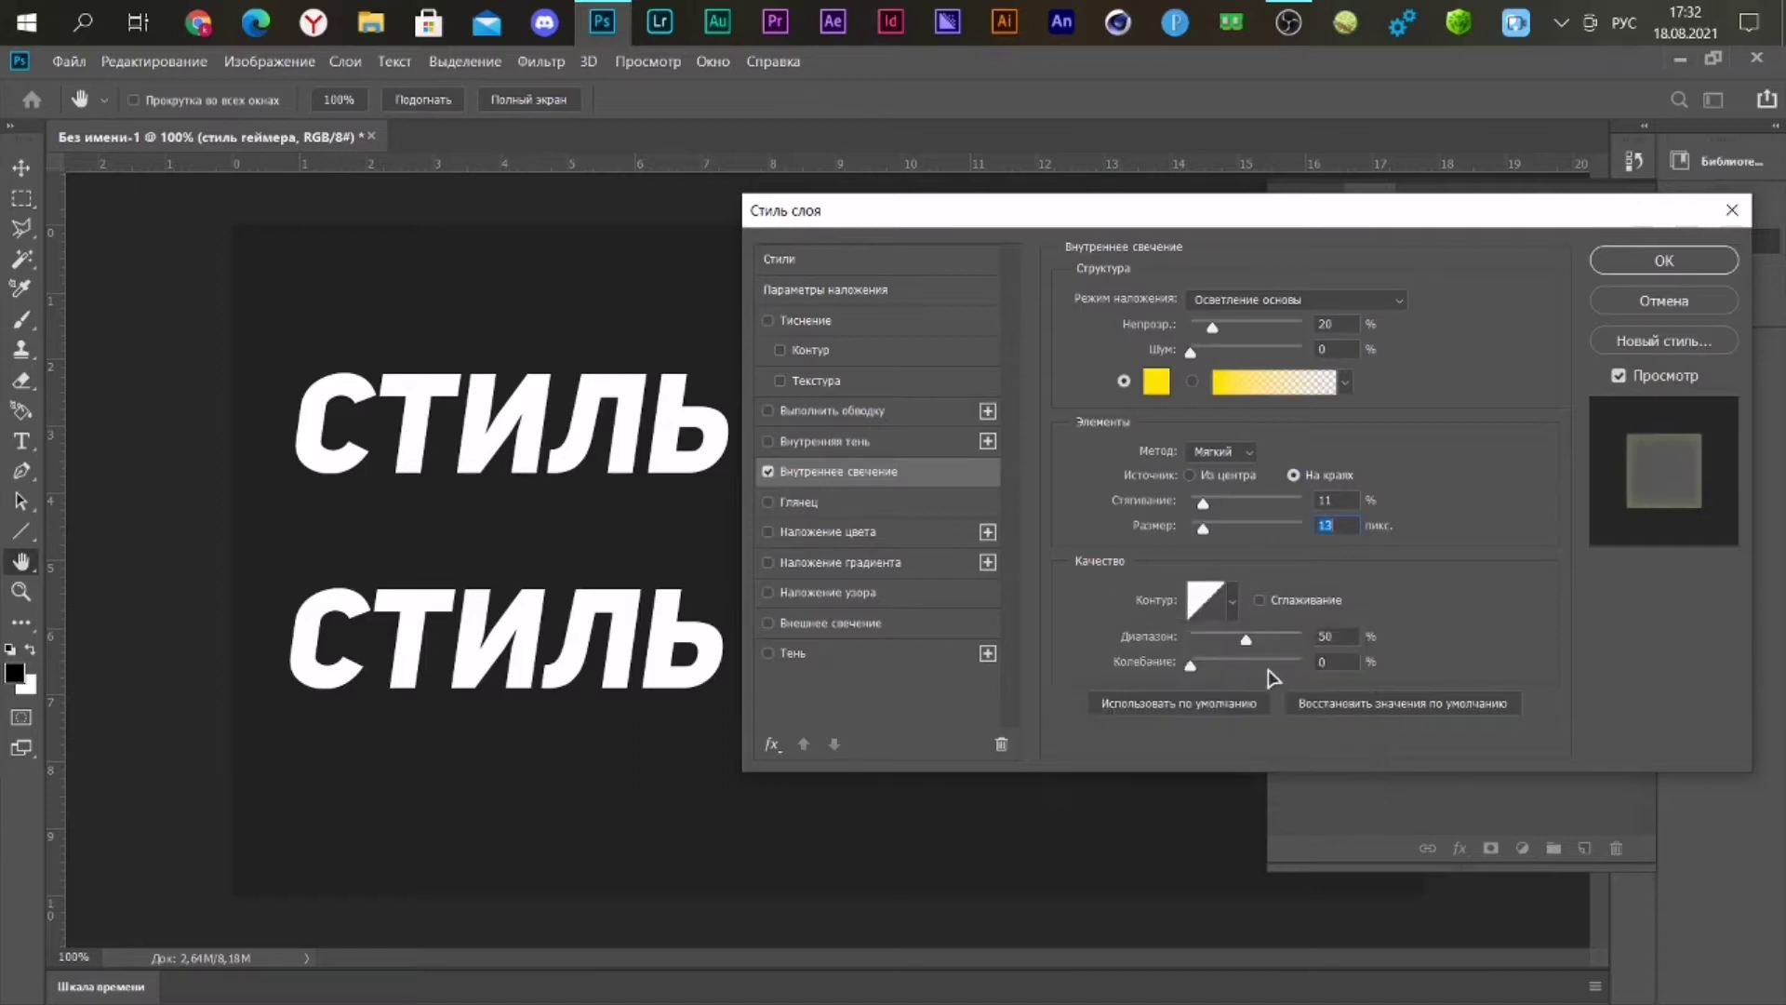
- Enable Outer Glow in Screen mode at 30% opacity
click(1344, 633)
click(870, 625)
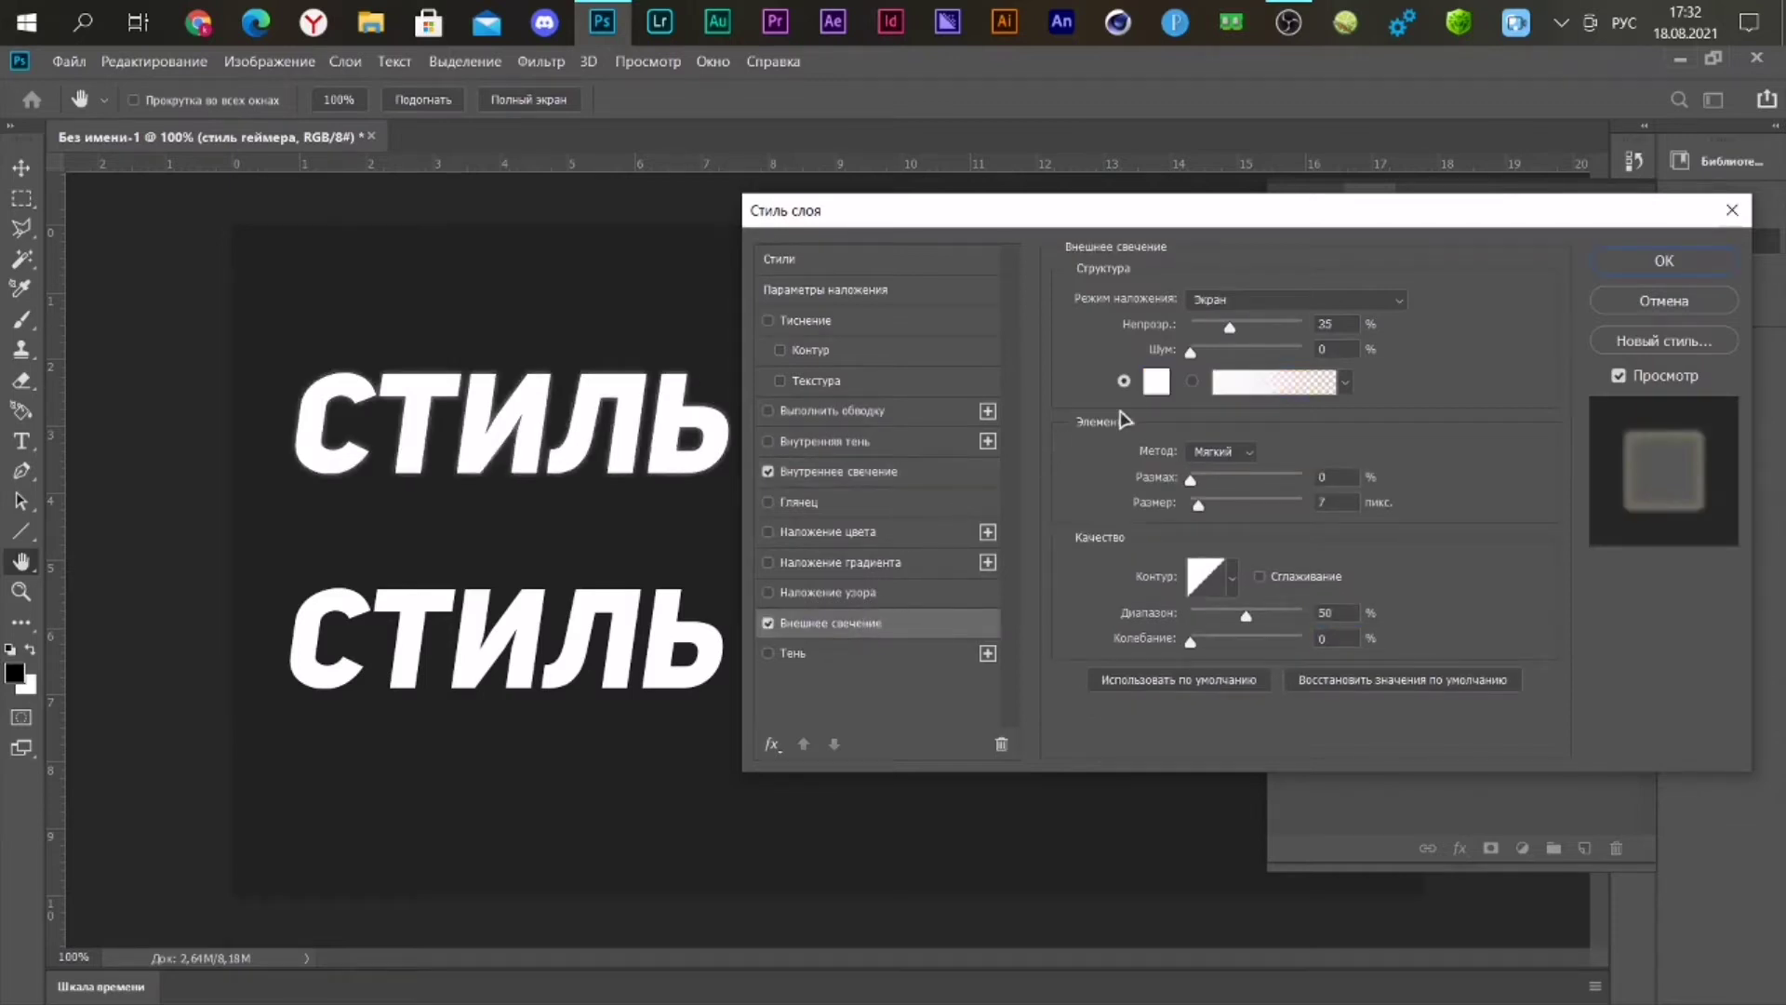
click(1203, 303)
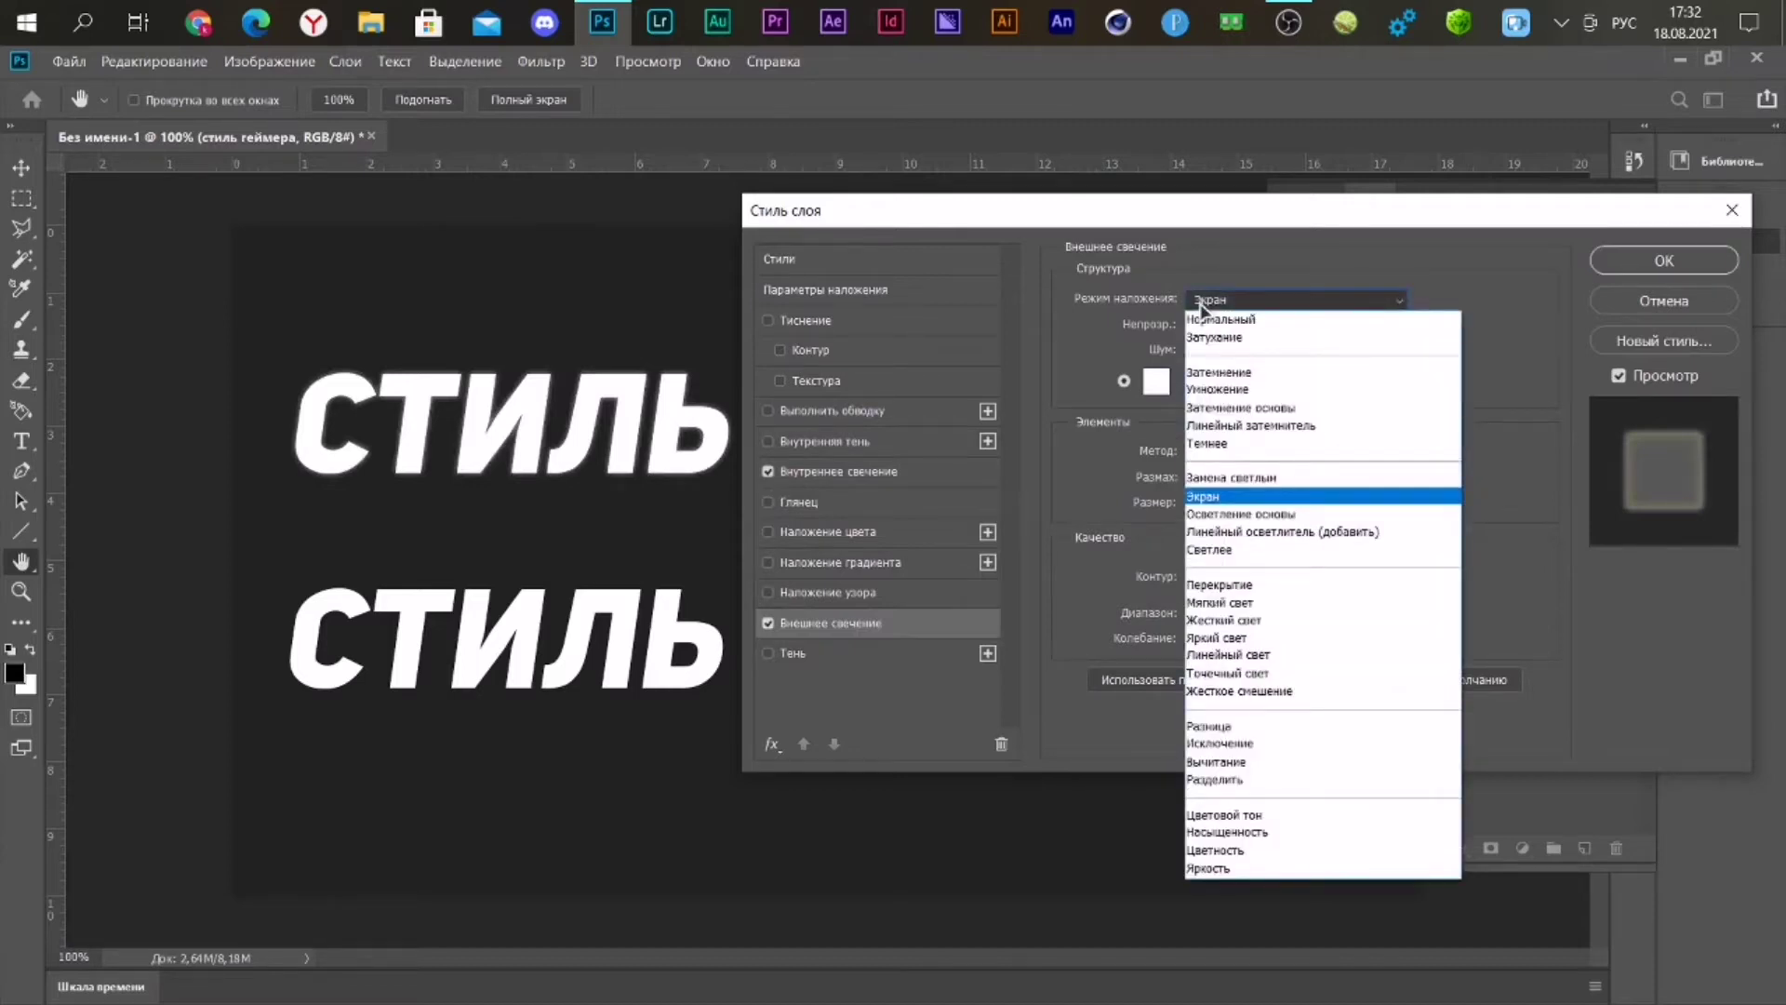
click(1268, 497)
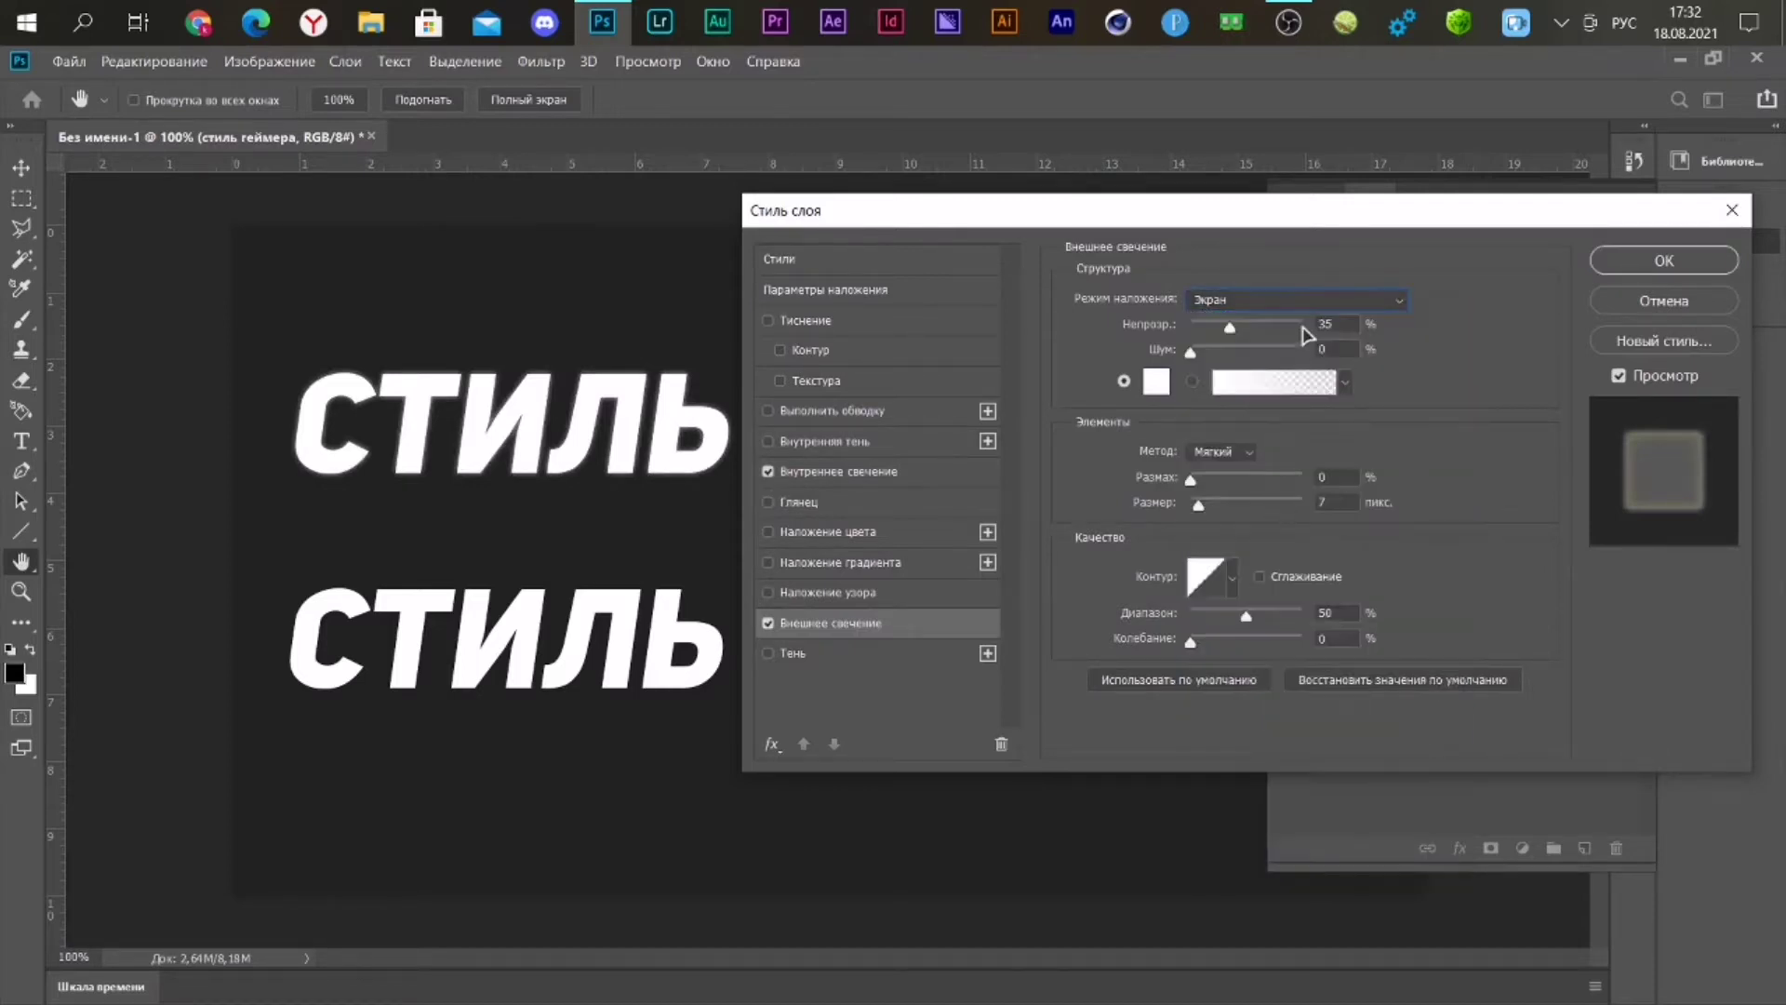
drag(1332, 324, 1260, 330)
text(30)
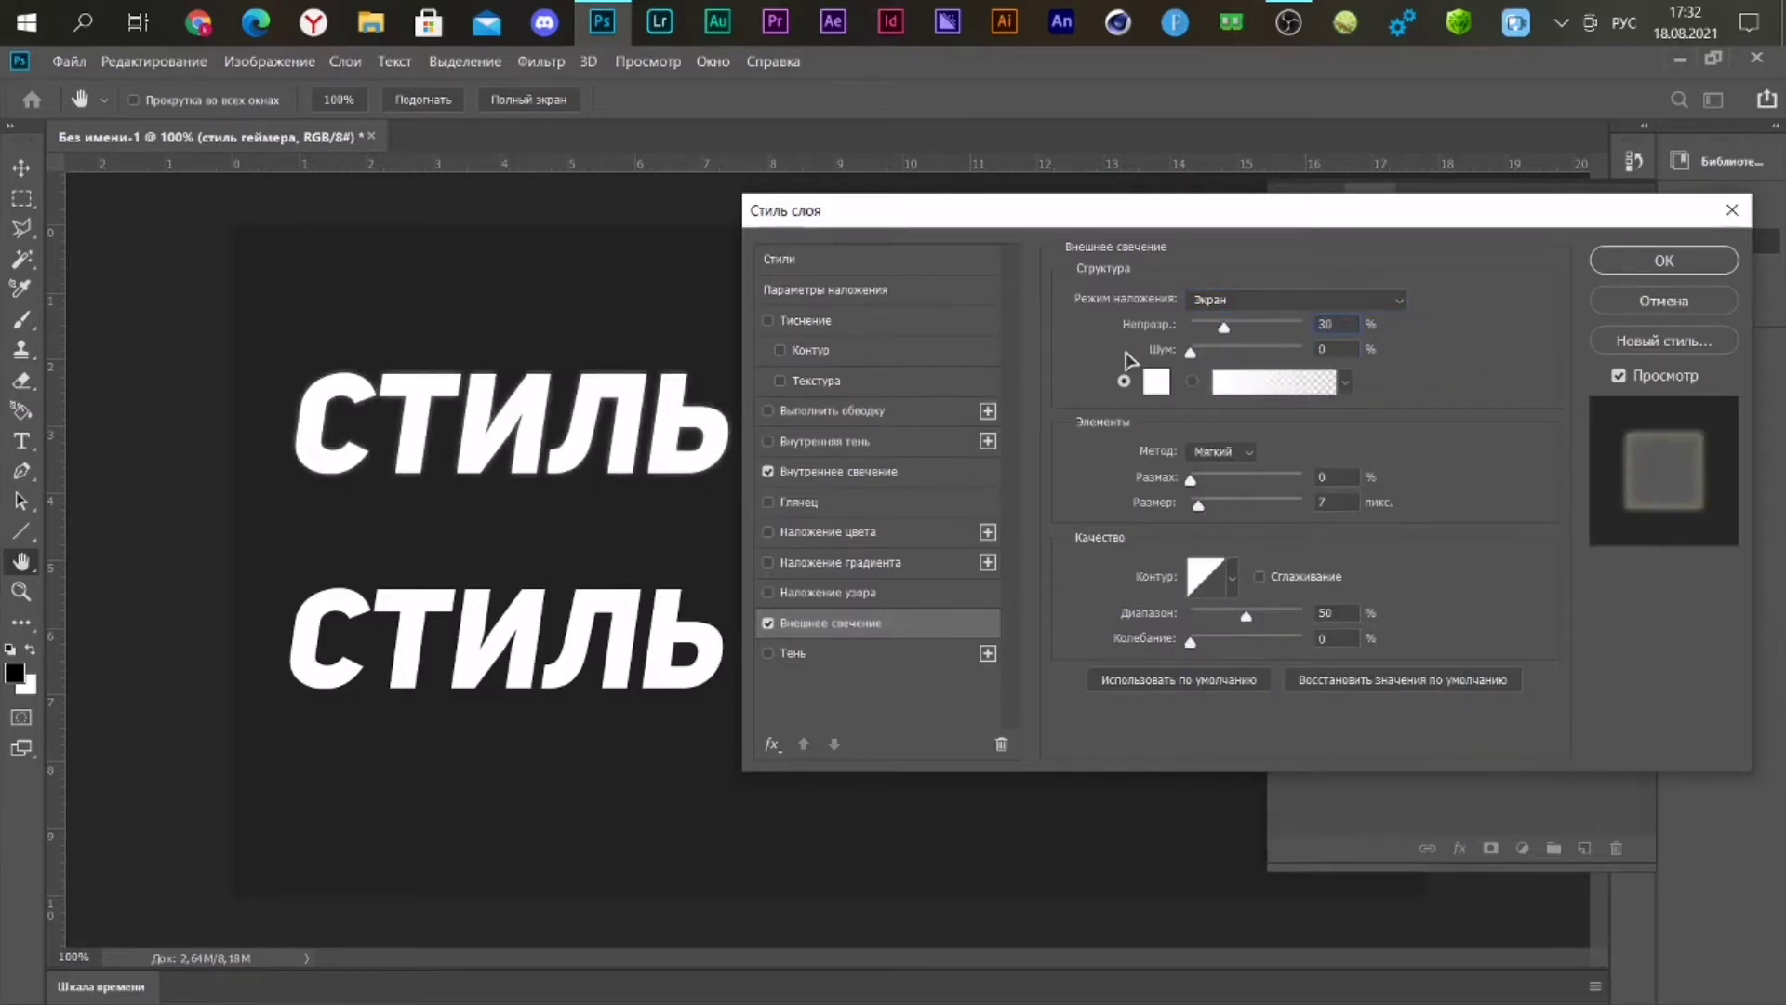
- Make the outer glow colour yellow (ffd800)
click(1156, 381)
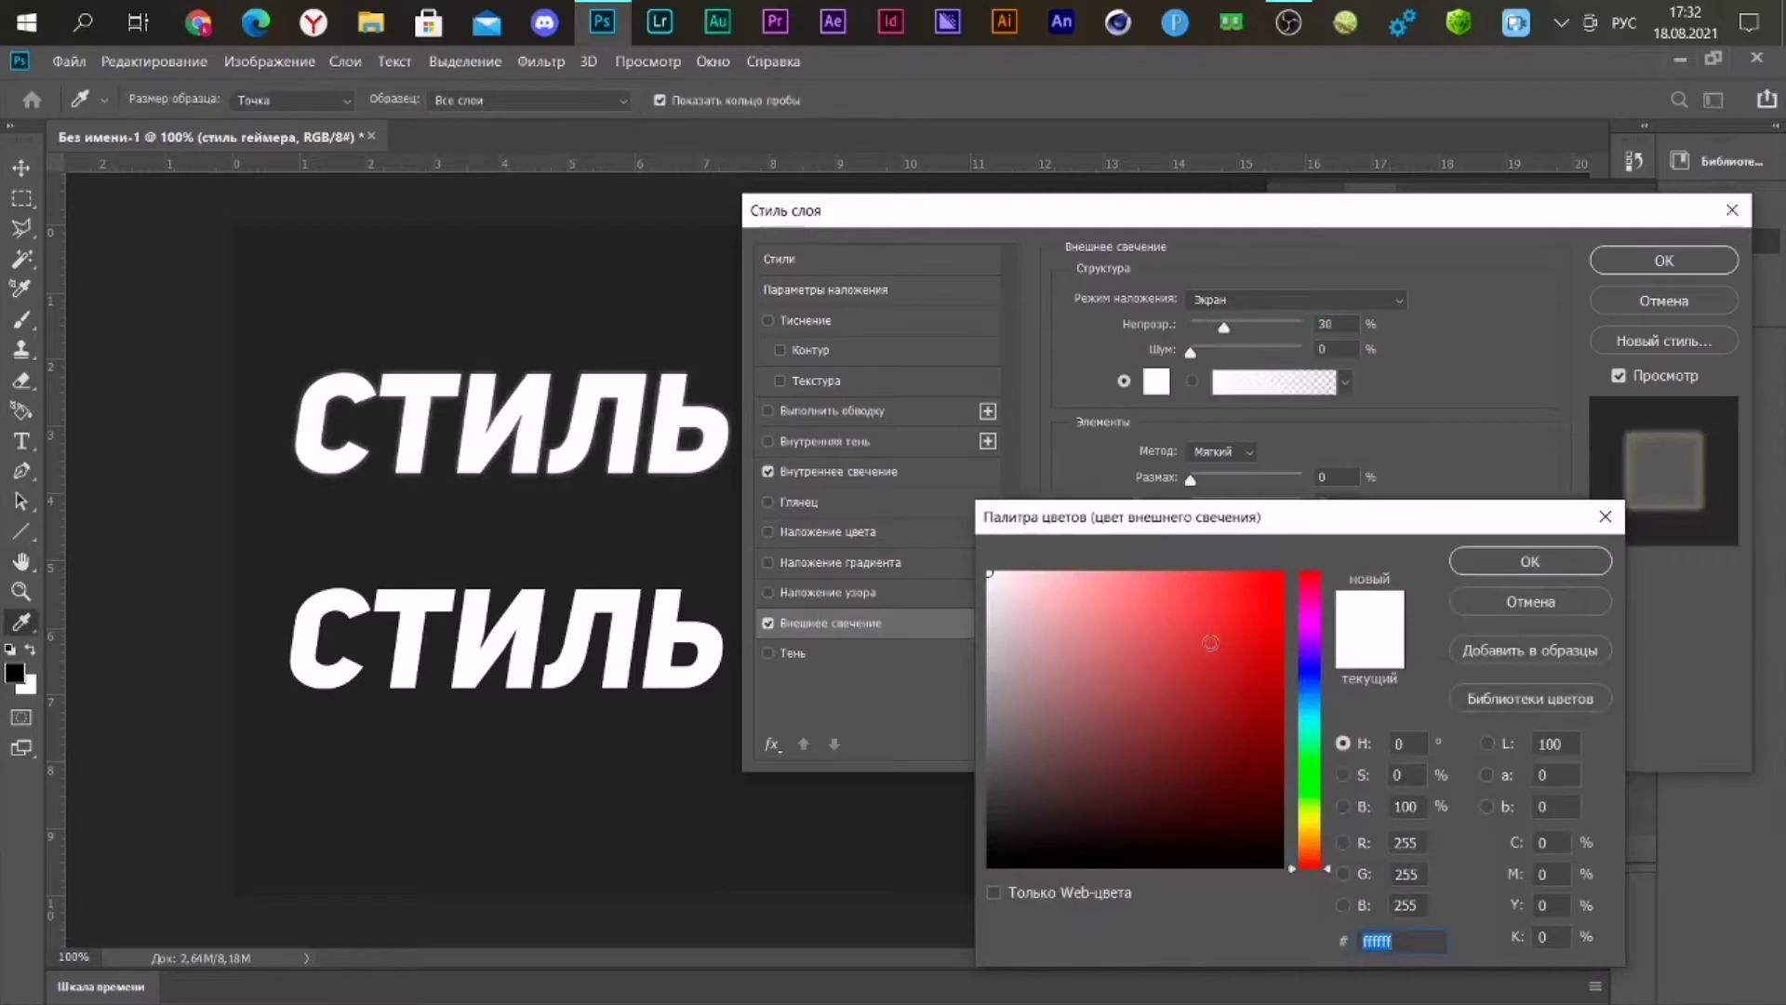
click(1320, 843)
text(ffae00)
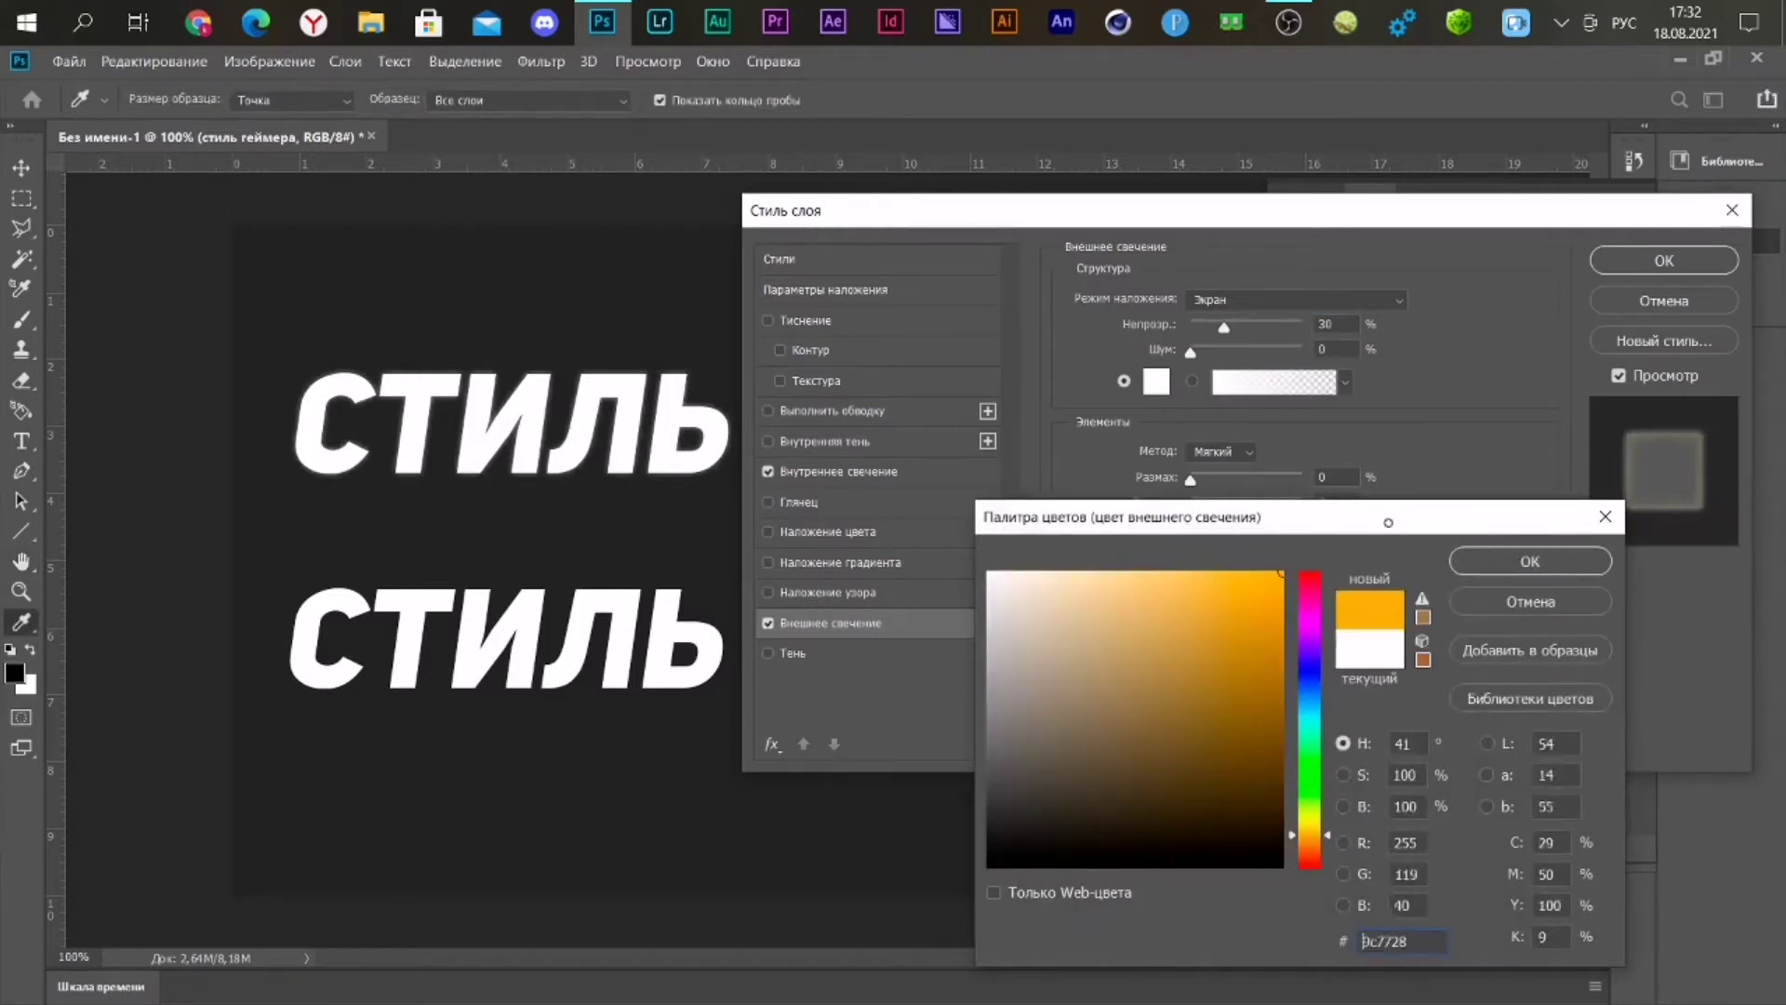
click(1310, 826)
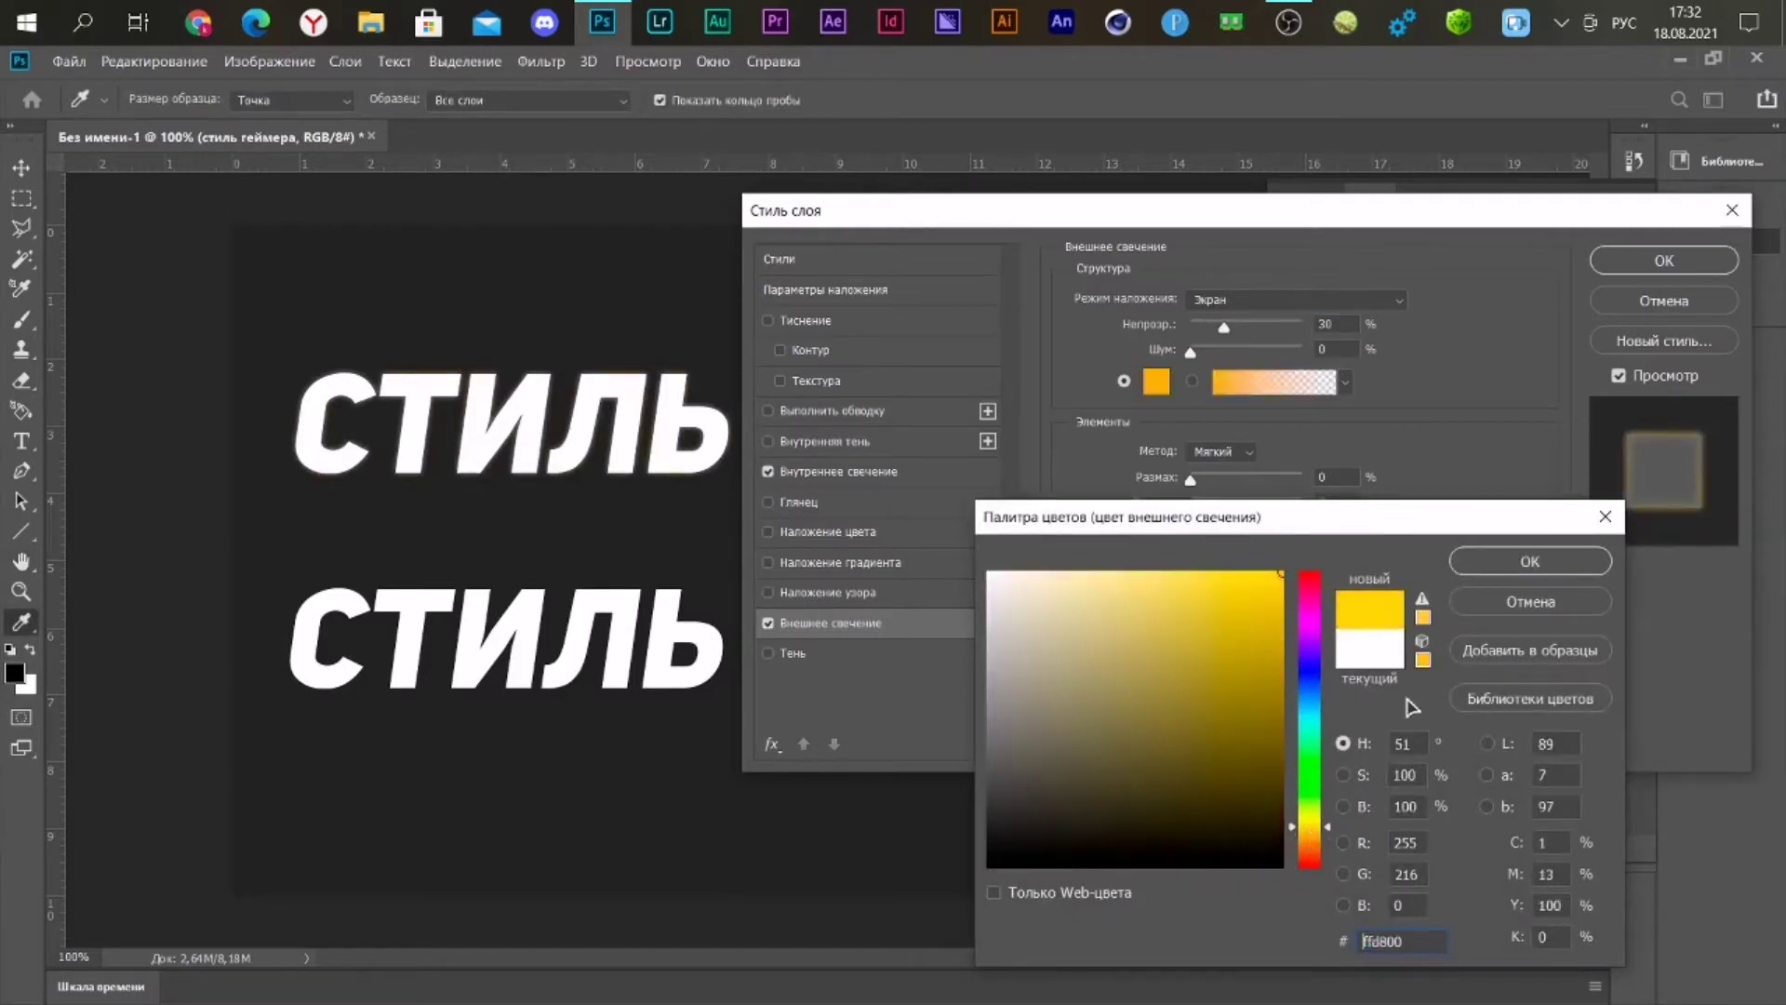
click(1506, 559)
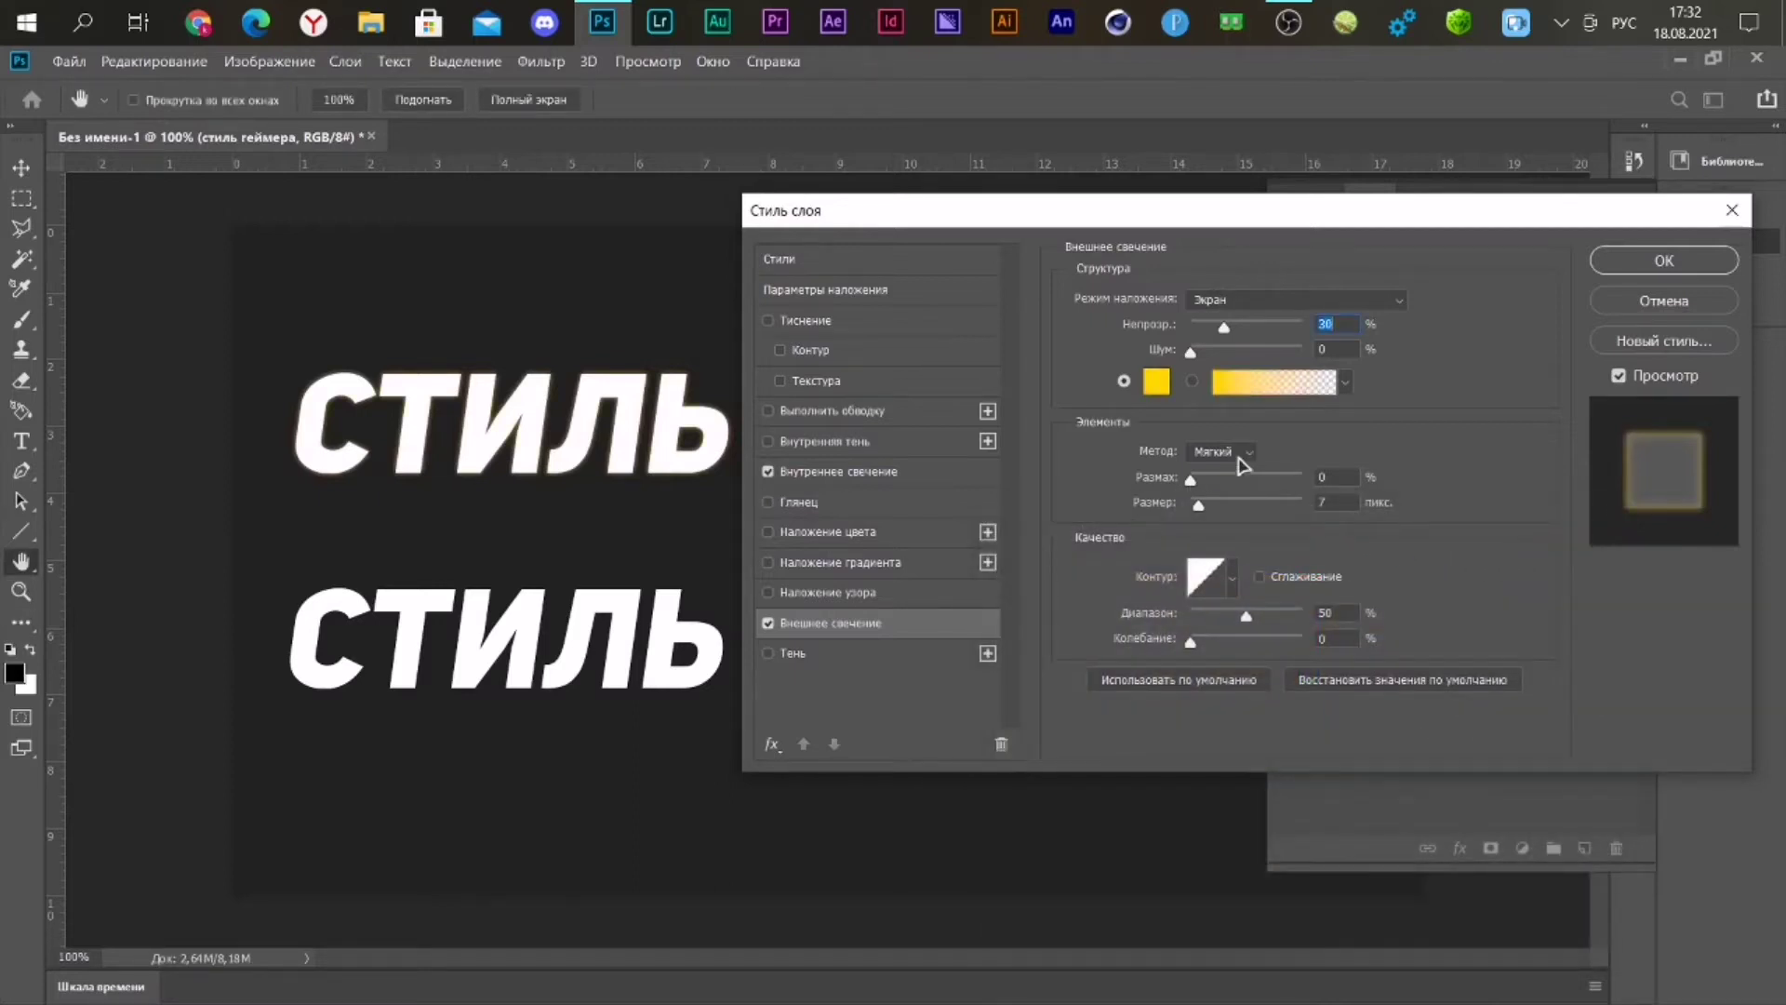
- Give the outer glow the soft method, spread 2 and size 10, then apply the style
click(1221, 451)
key(Tab)
key(Tab)
text(10)
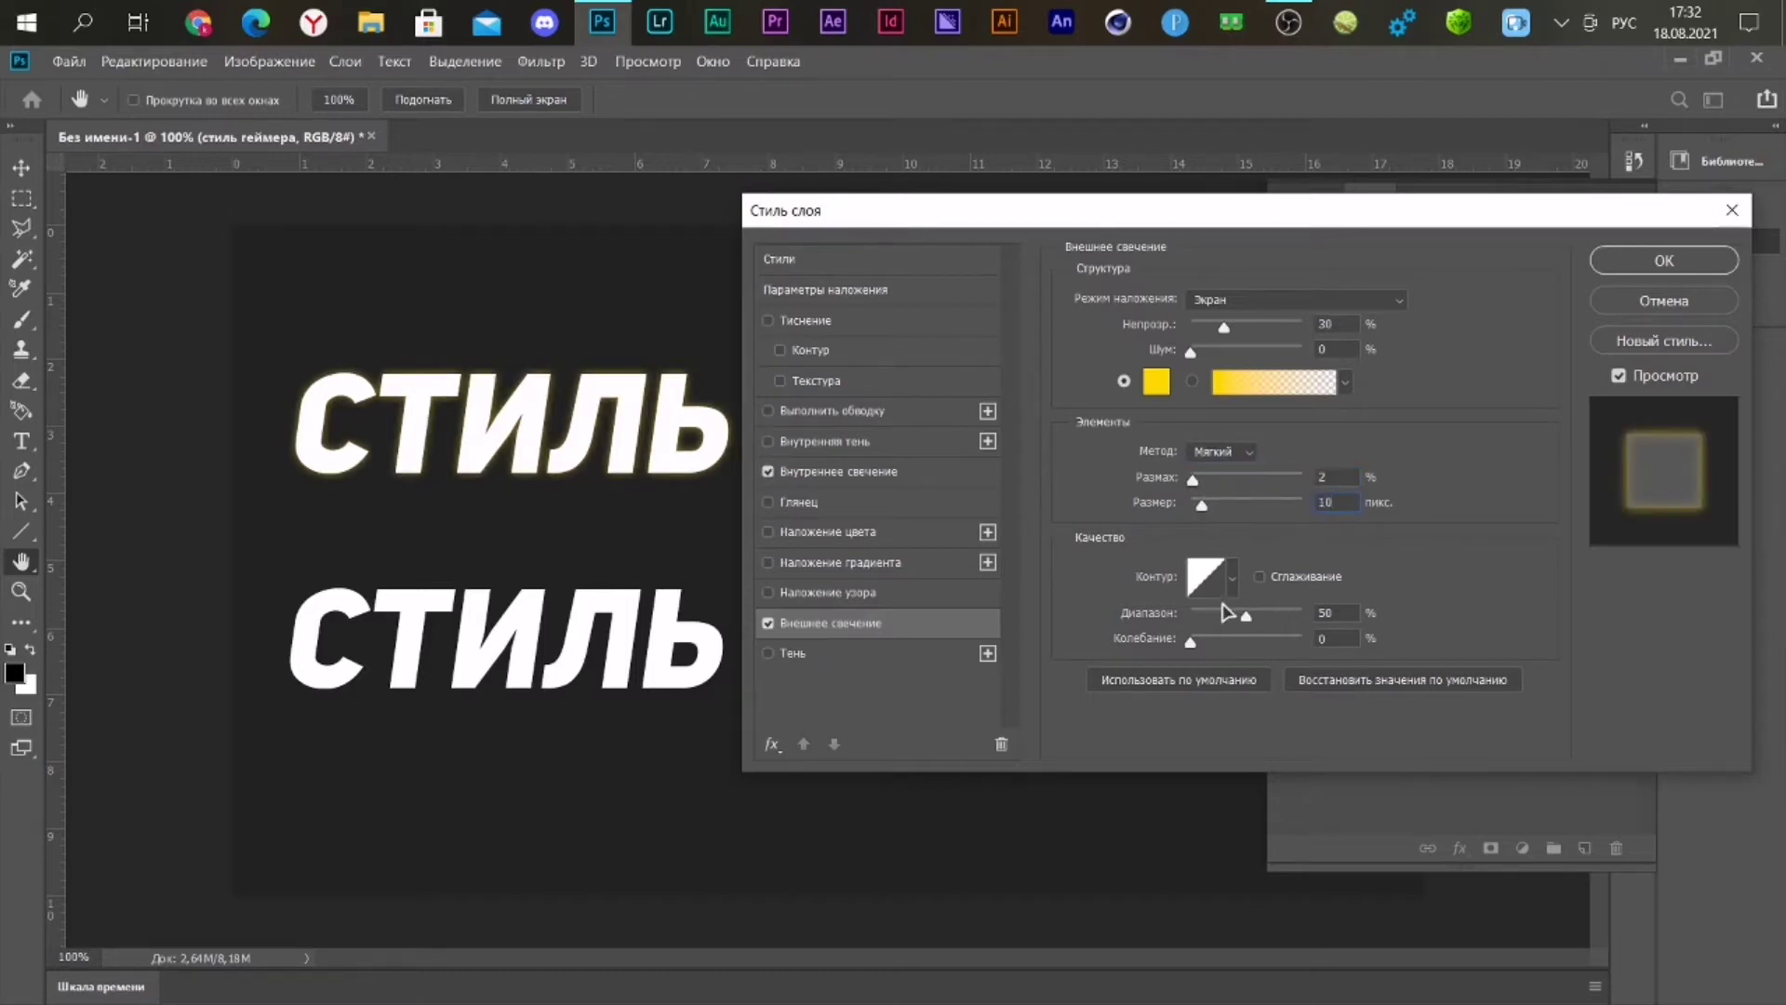
click(1234, 579)
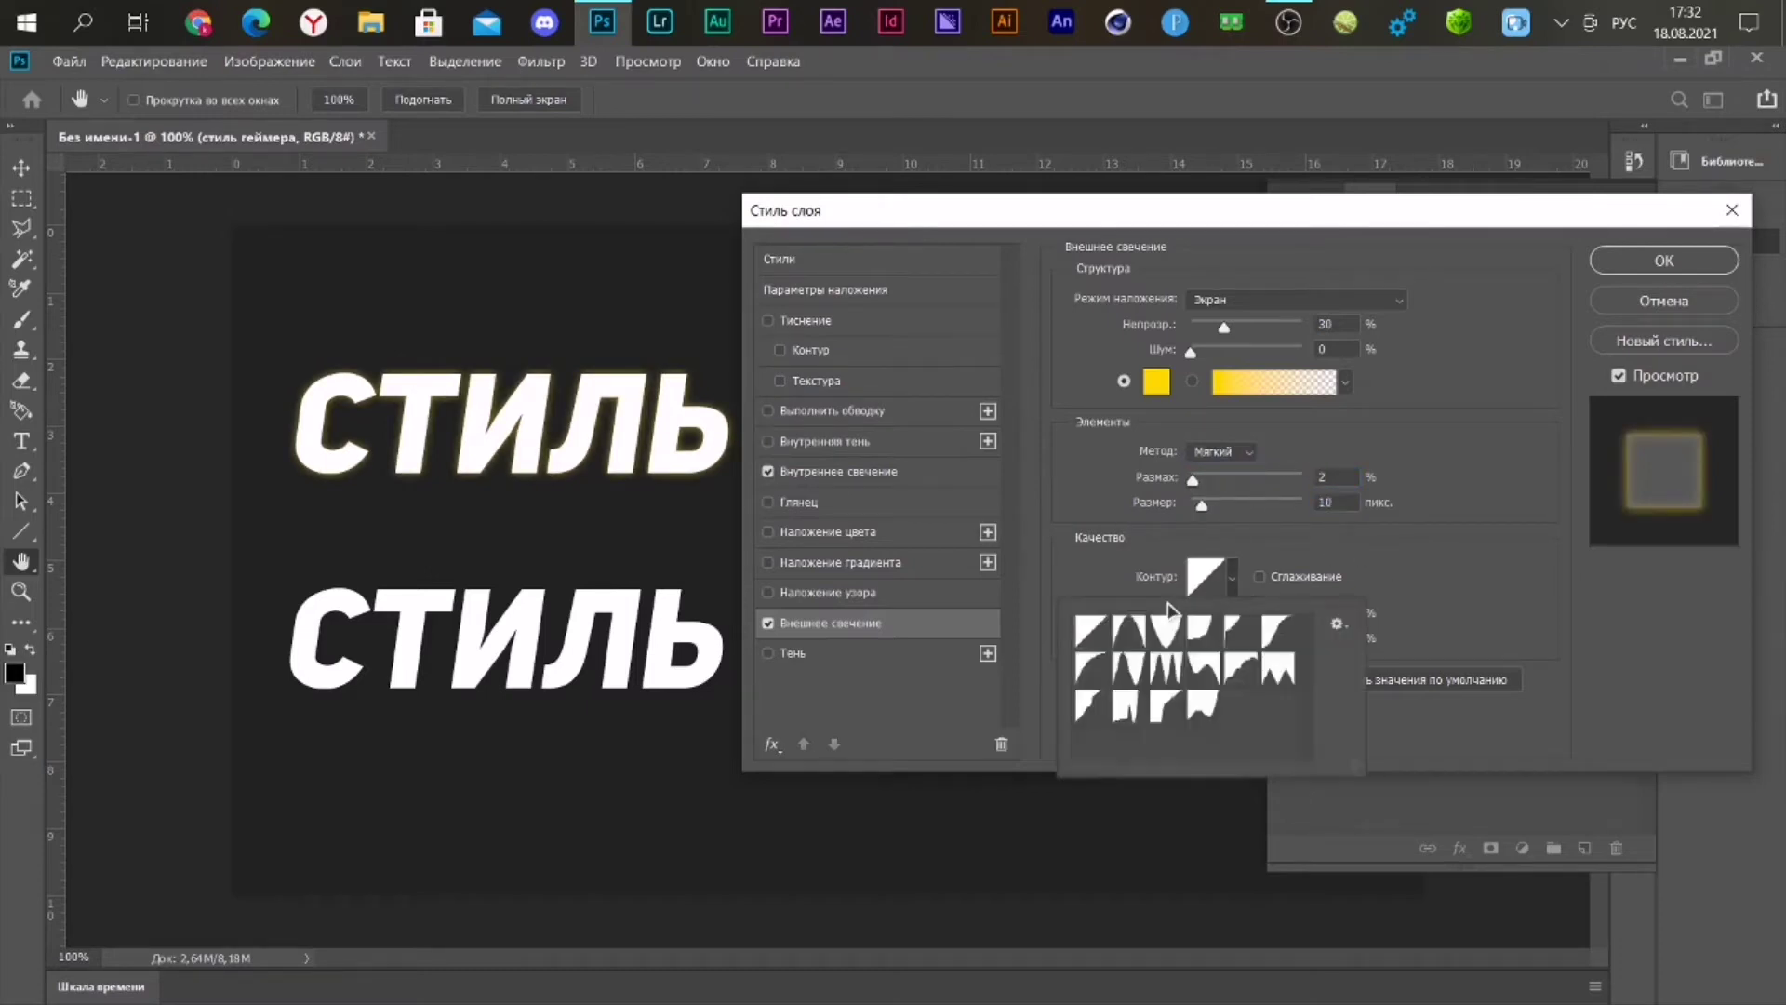
click(1516, 618)
click(1247, 616)
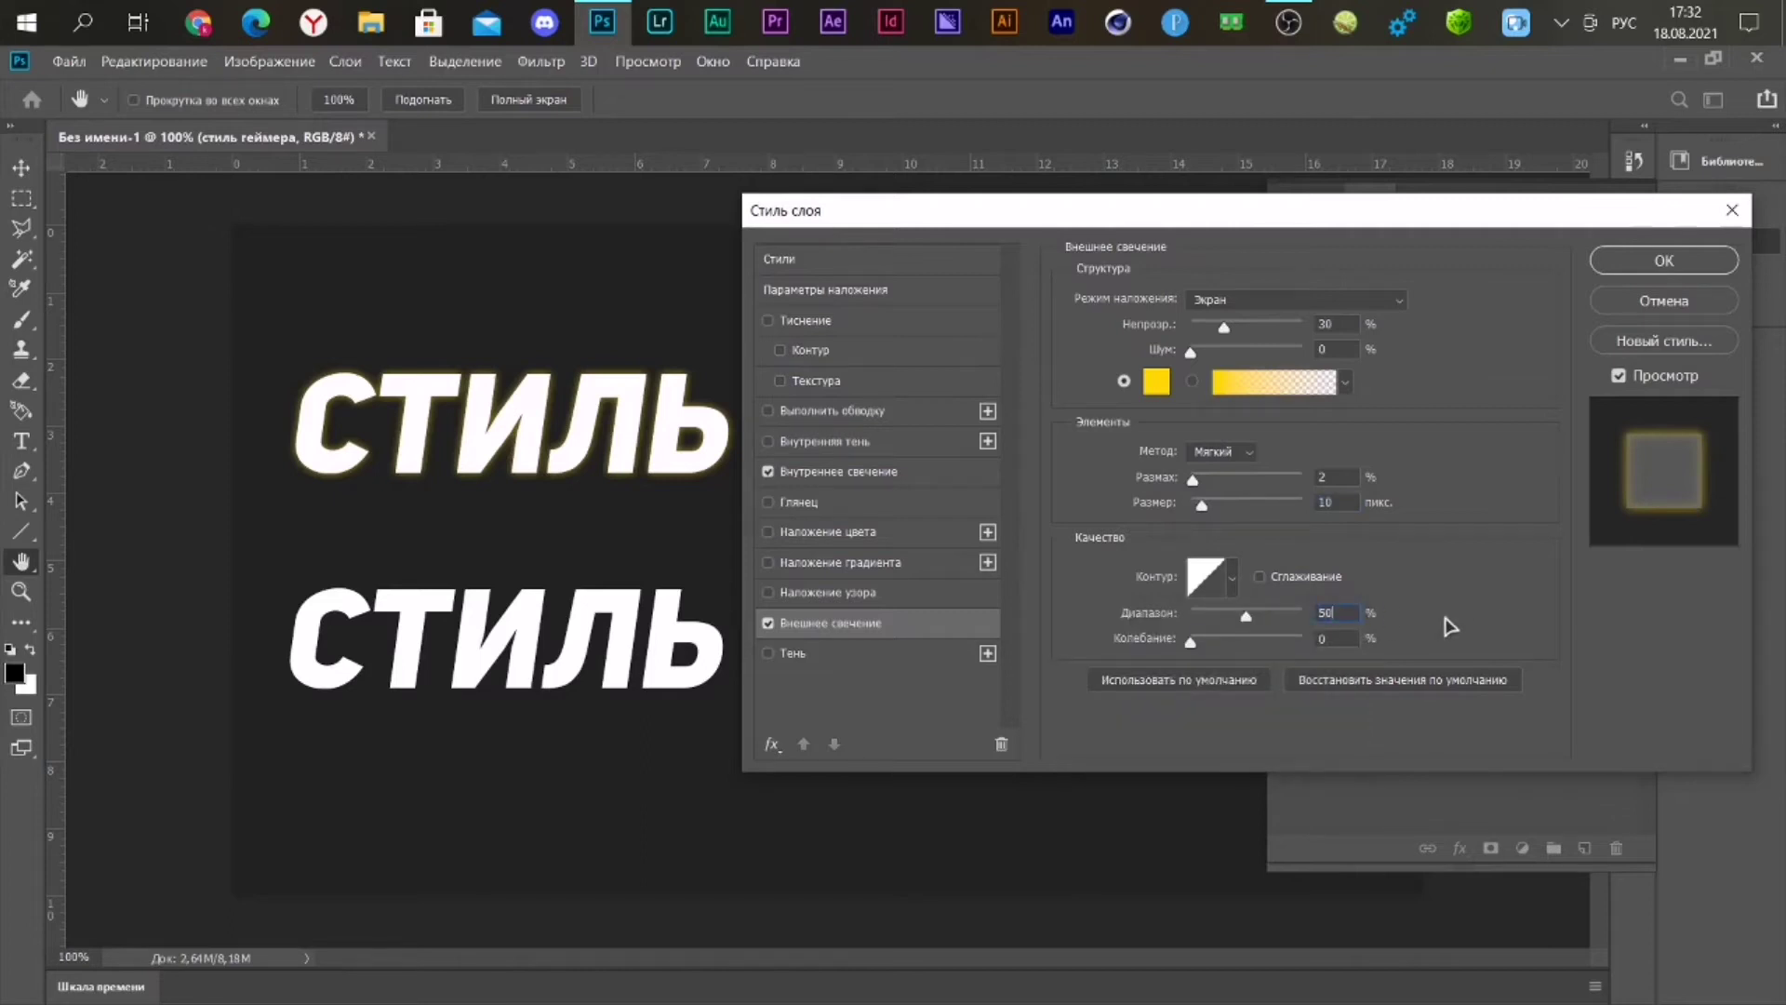
click(1666, 265)
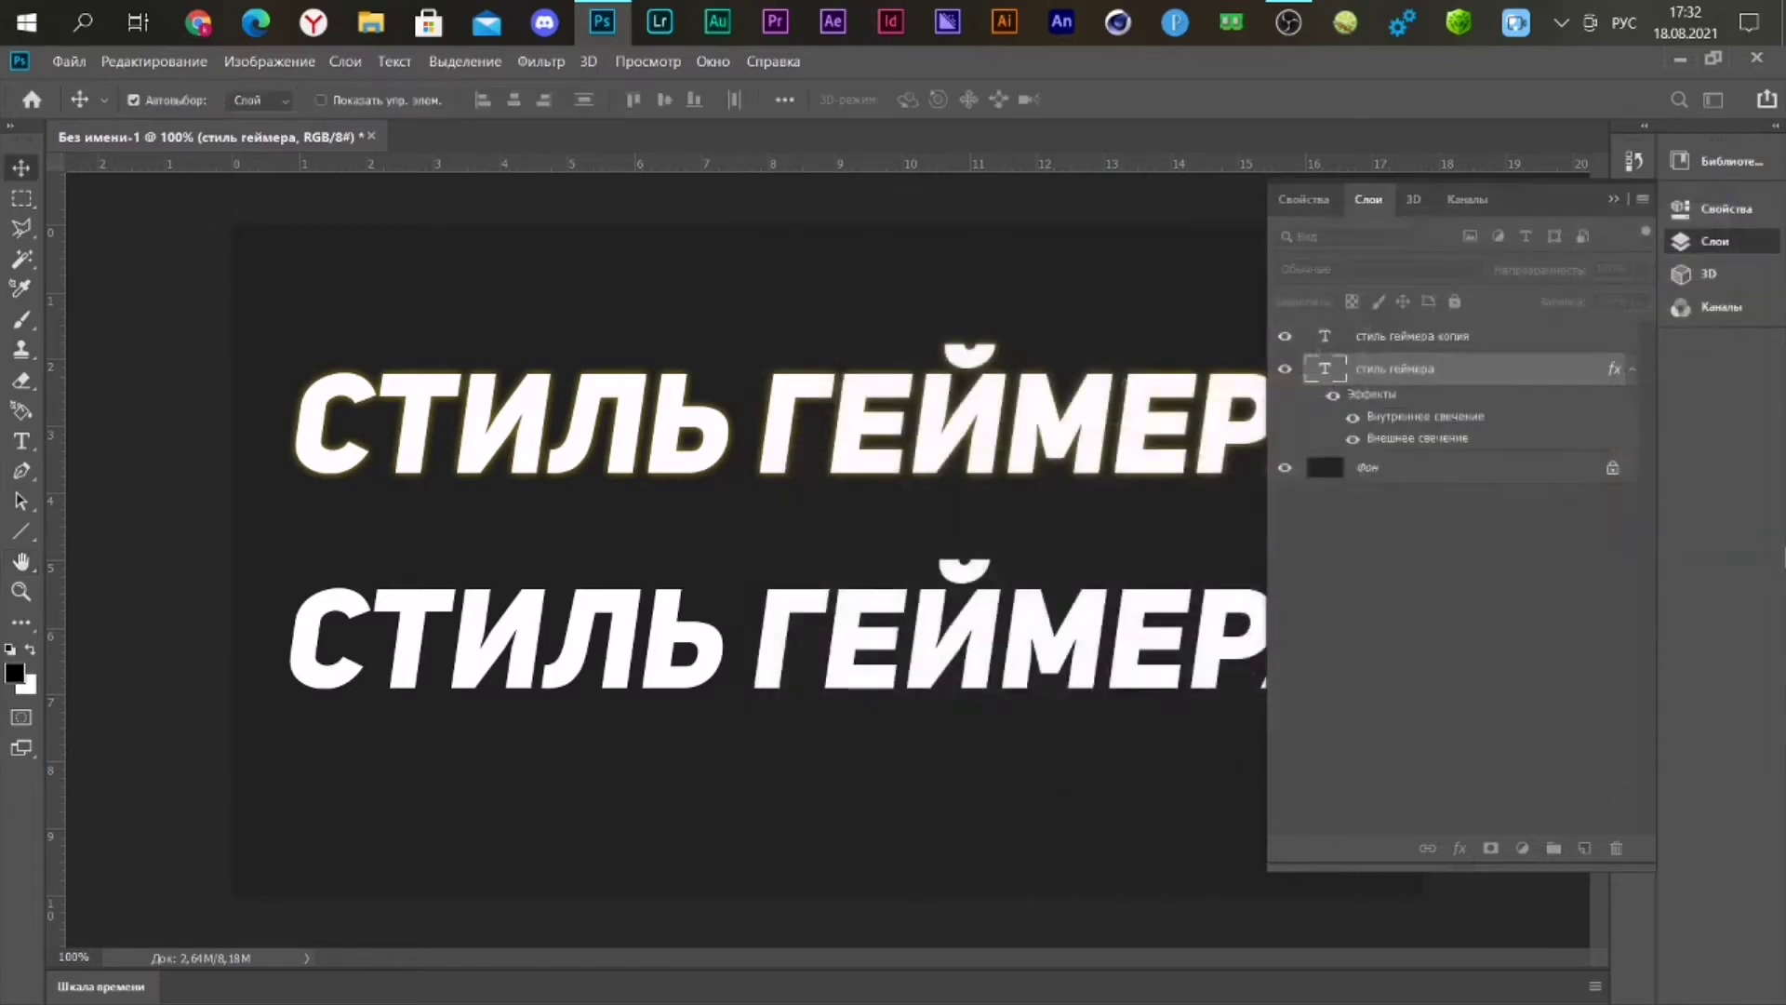
- Drop the стиль геймера layer's Fill to 0%, then select the стиль геймера копия layer
click(1639, 302)
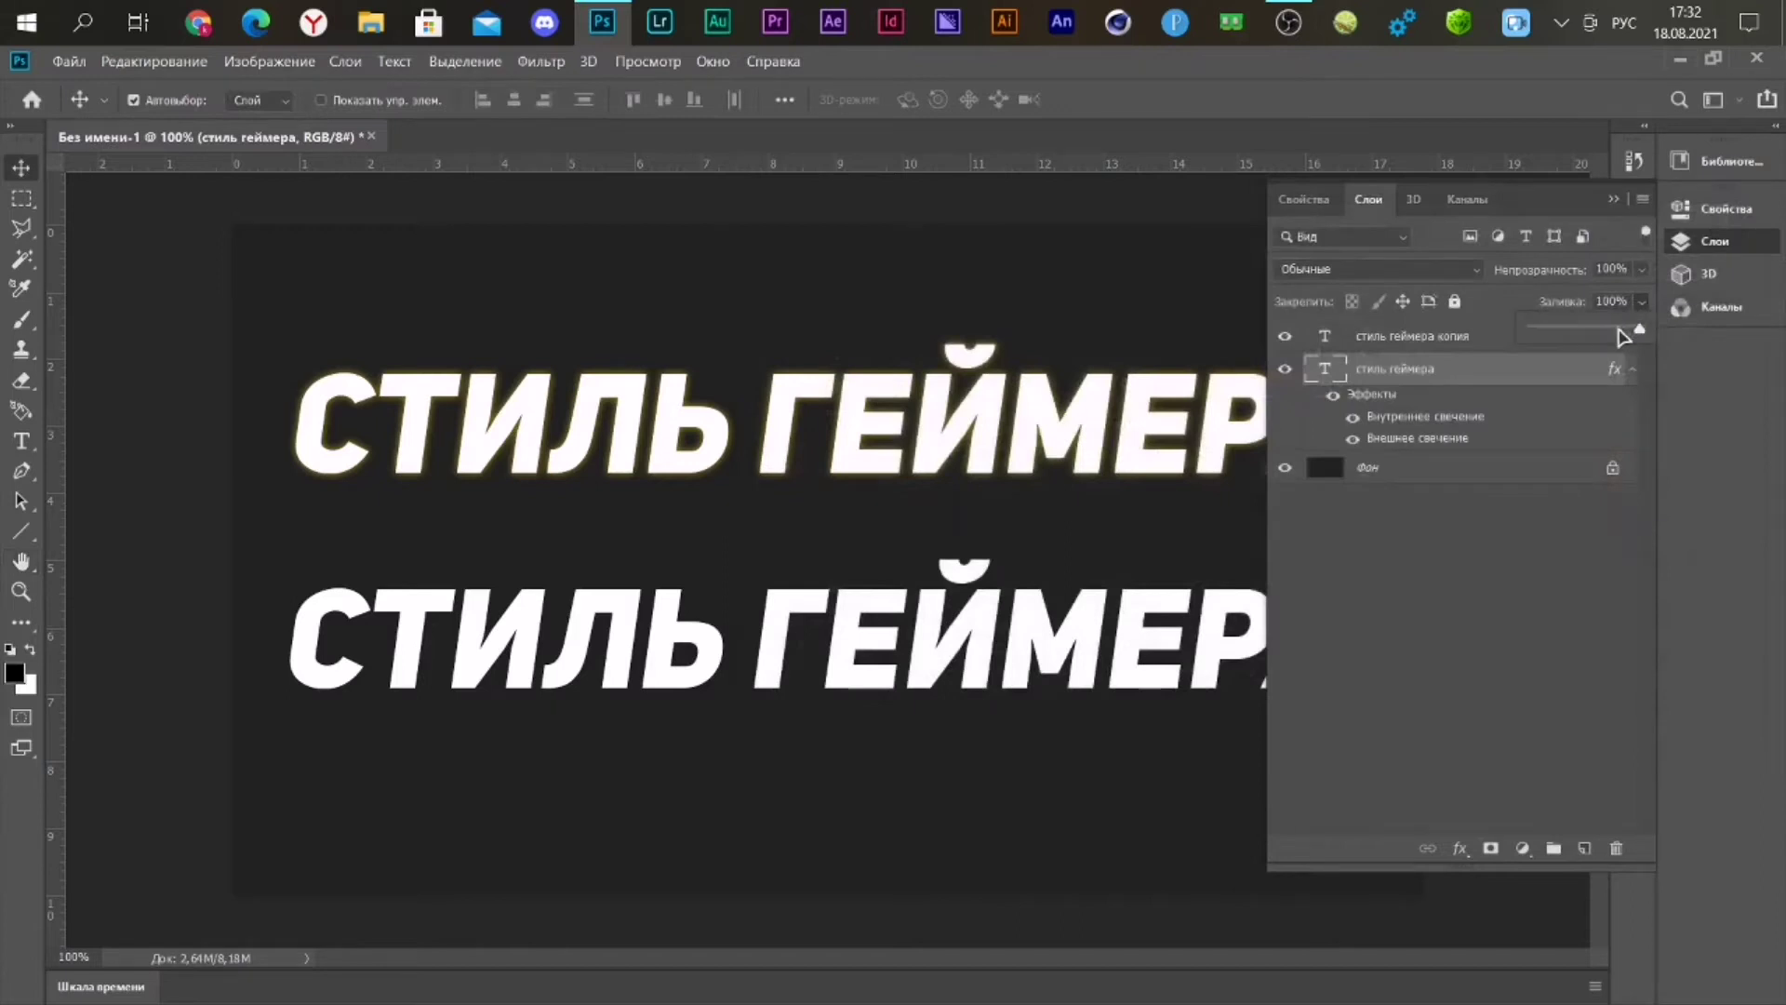
drag(1591, 331, 1465, 333)
click(1467, 585)
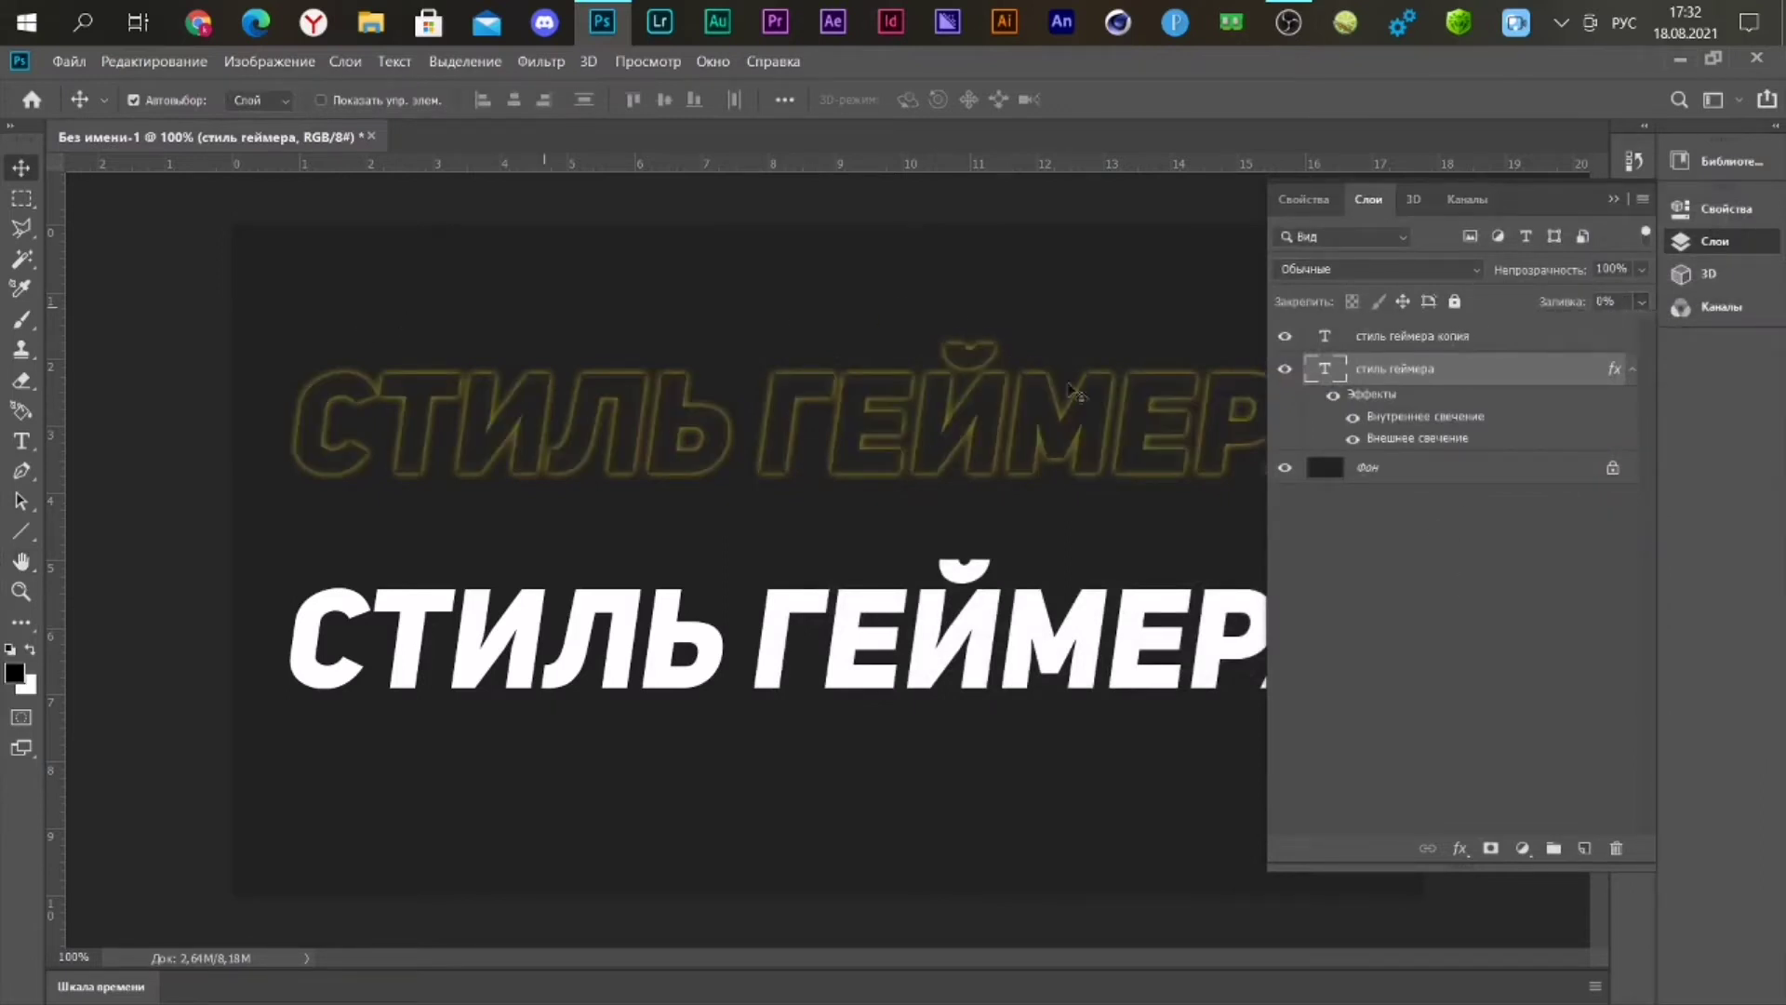
click(1174, 515)
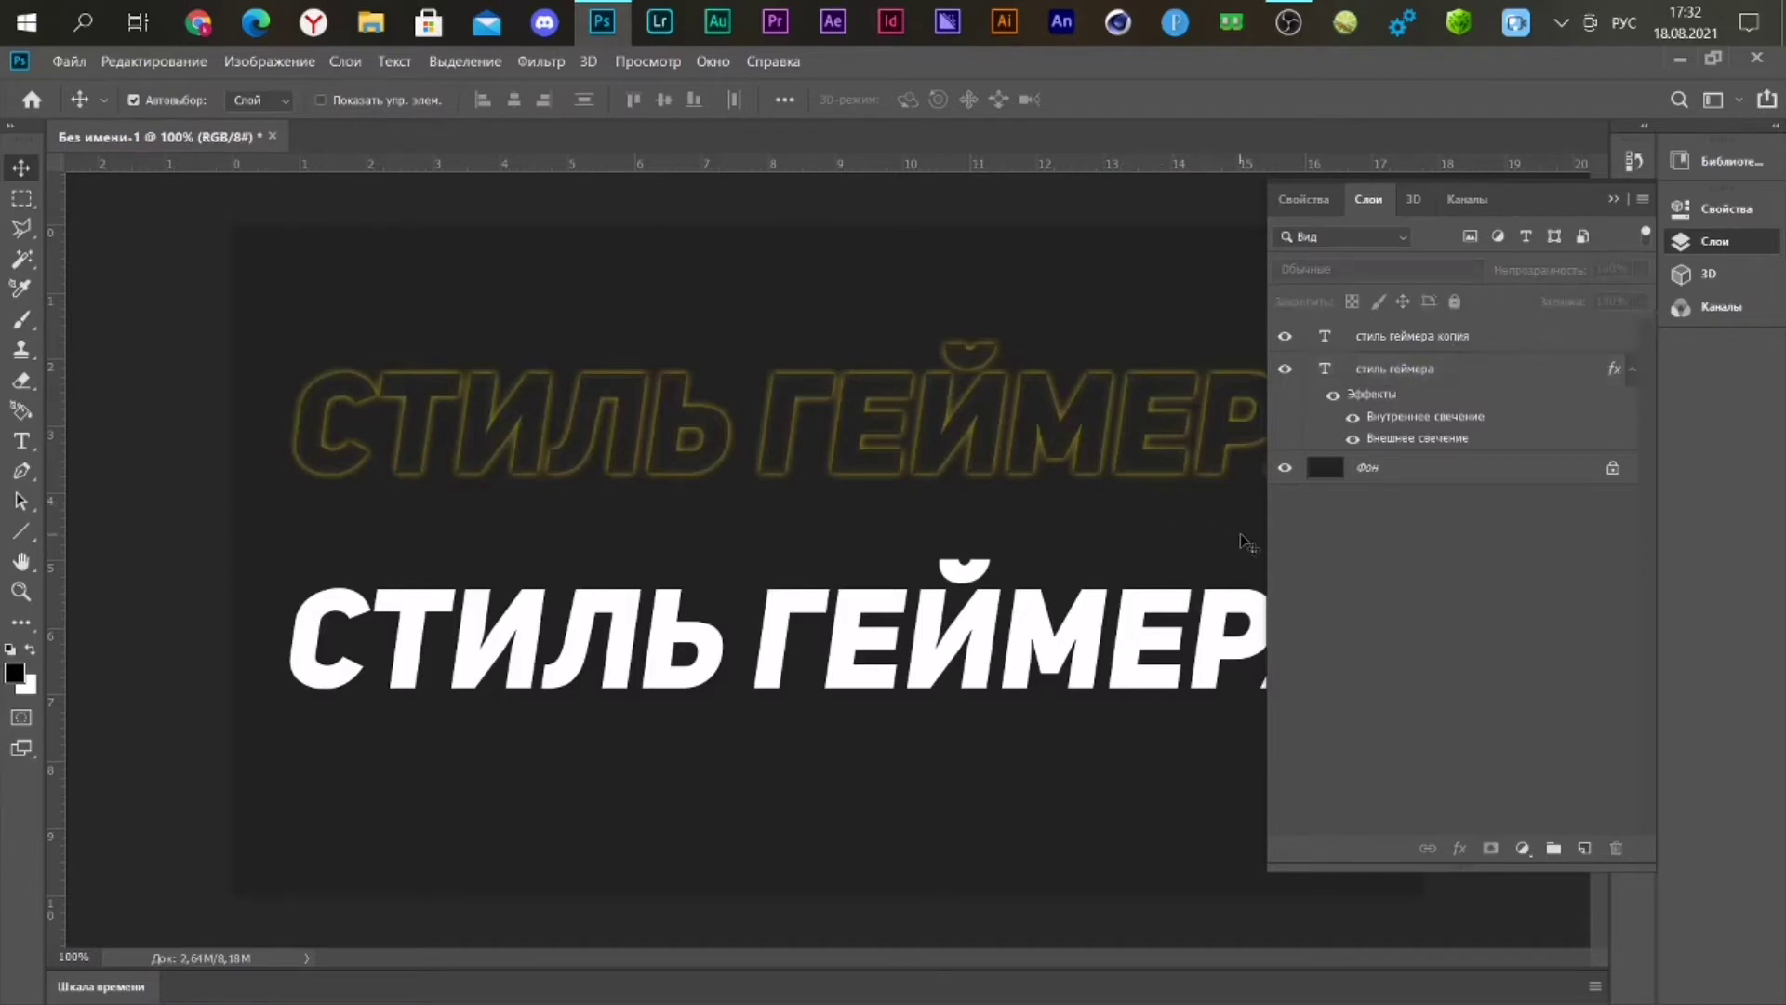
click(1551, 337)
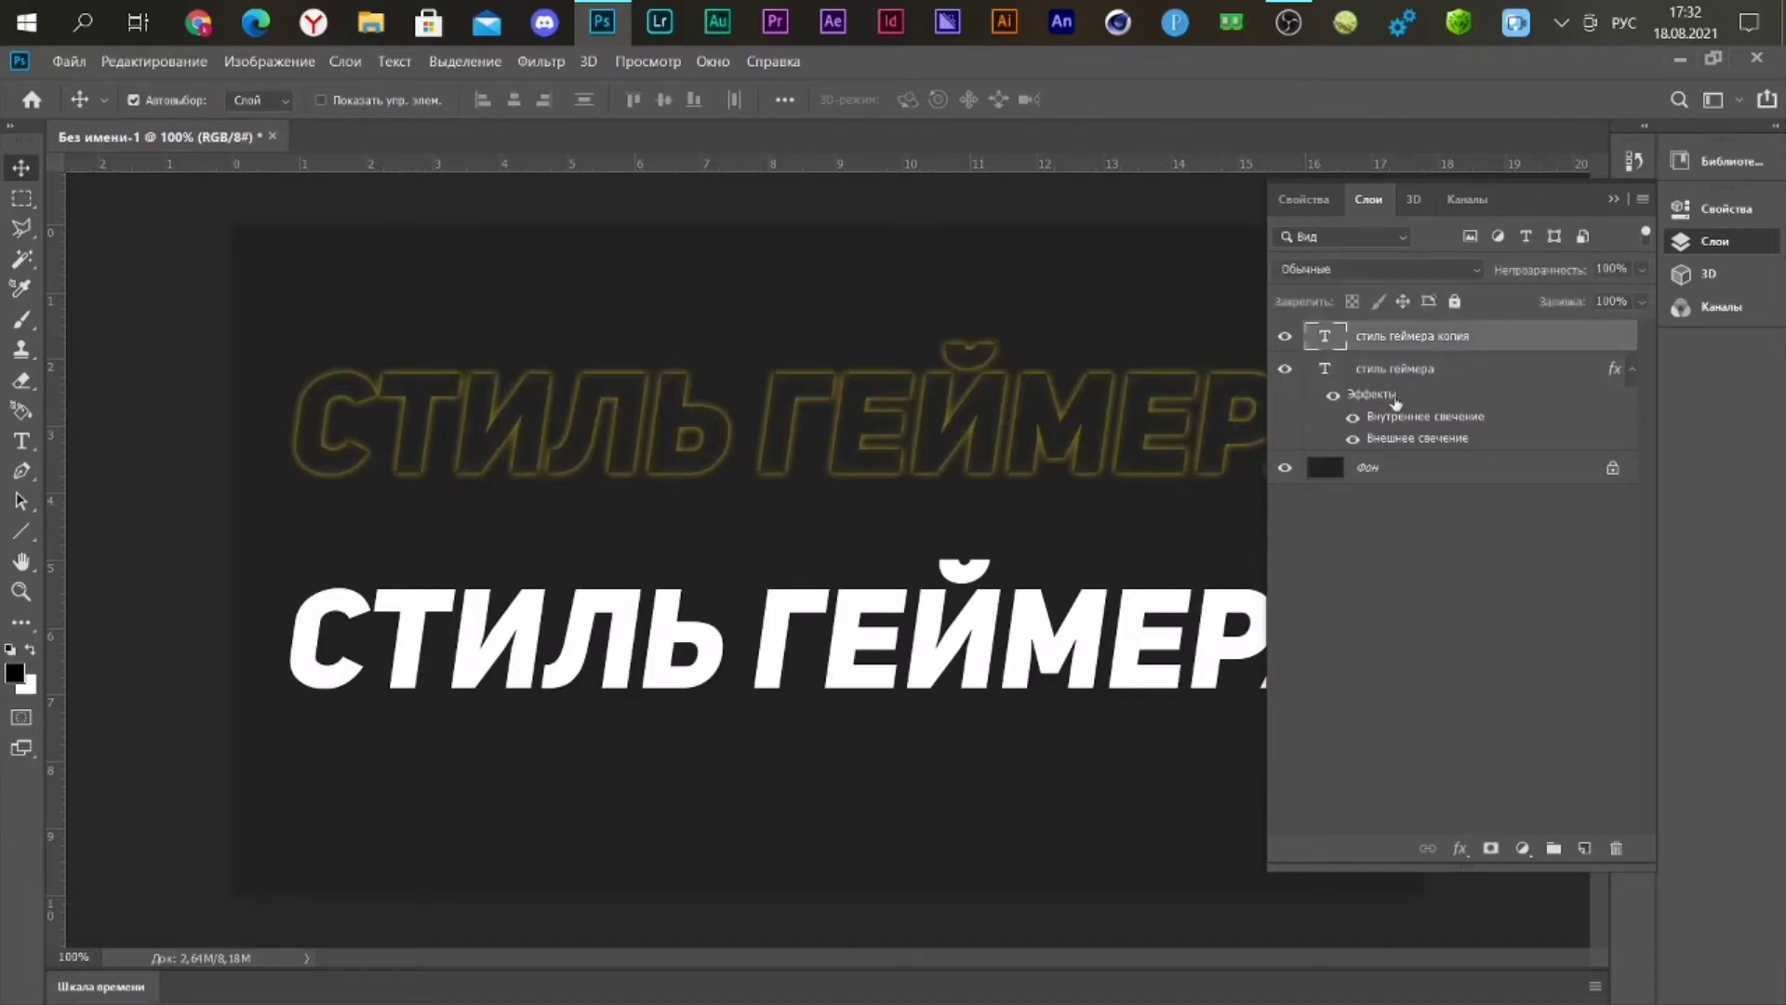
- On the копия layer, enable Bevel and Emboss with the Inner Bevel style
double_click(1488, 336)
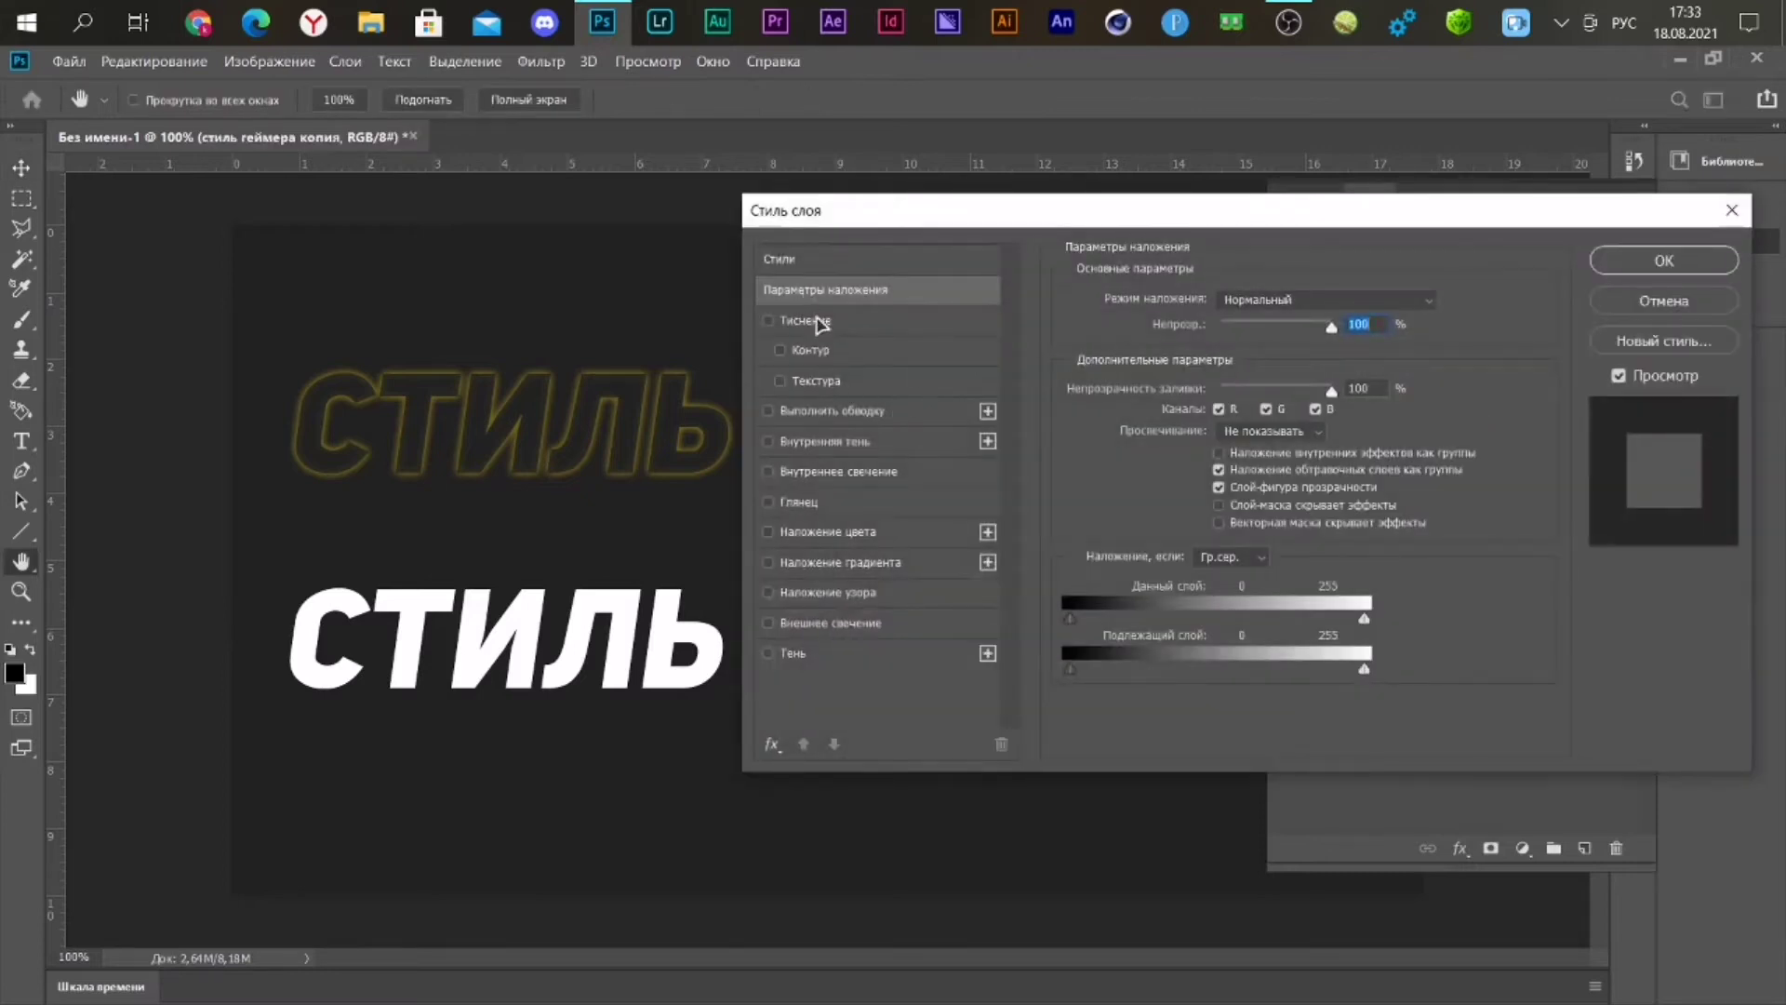
click(819, 321)
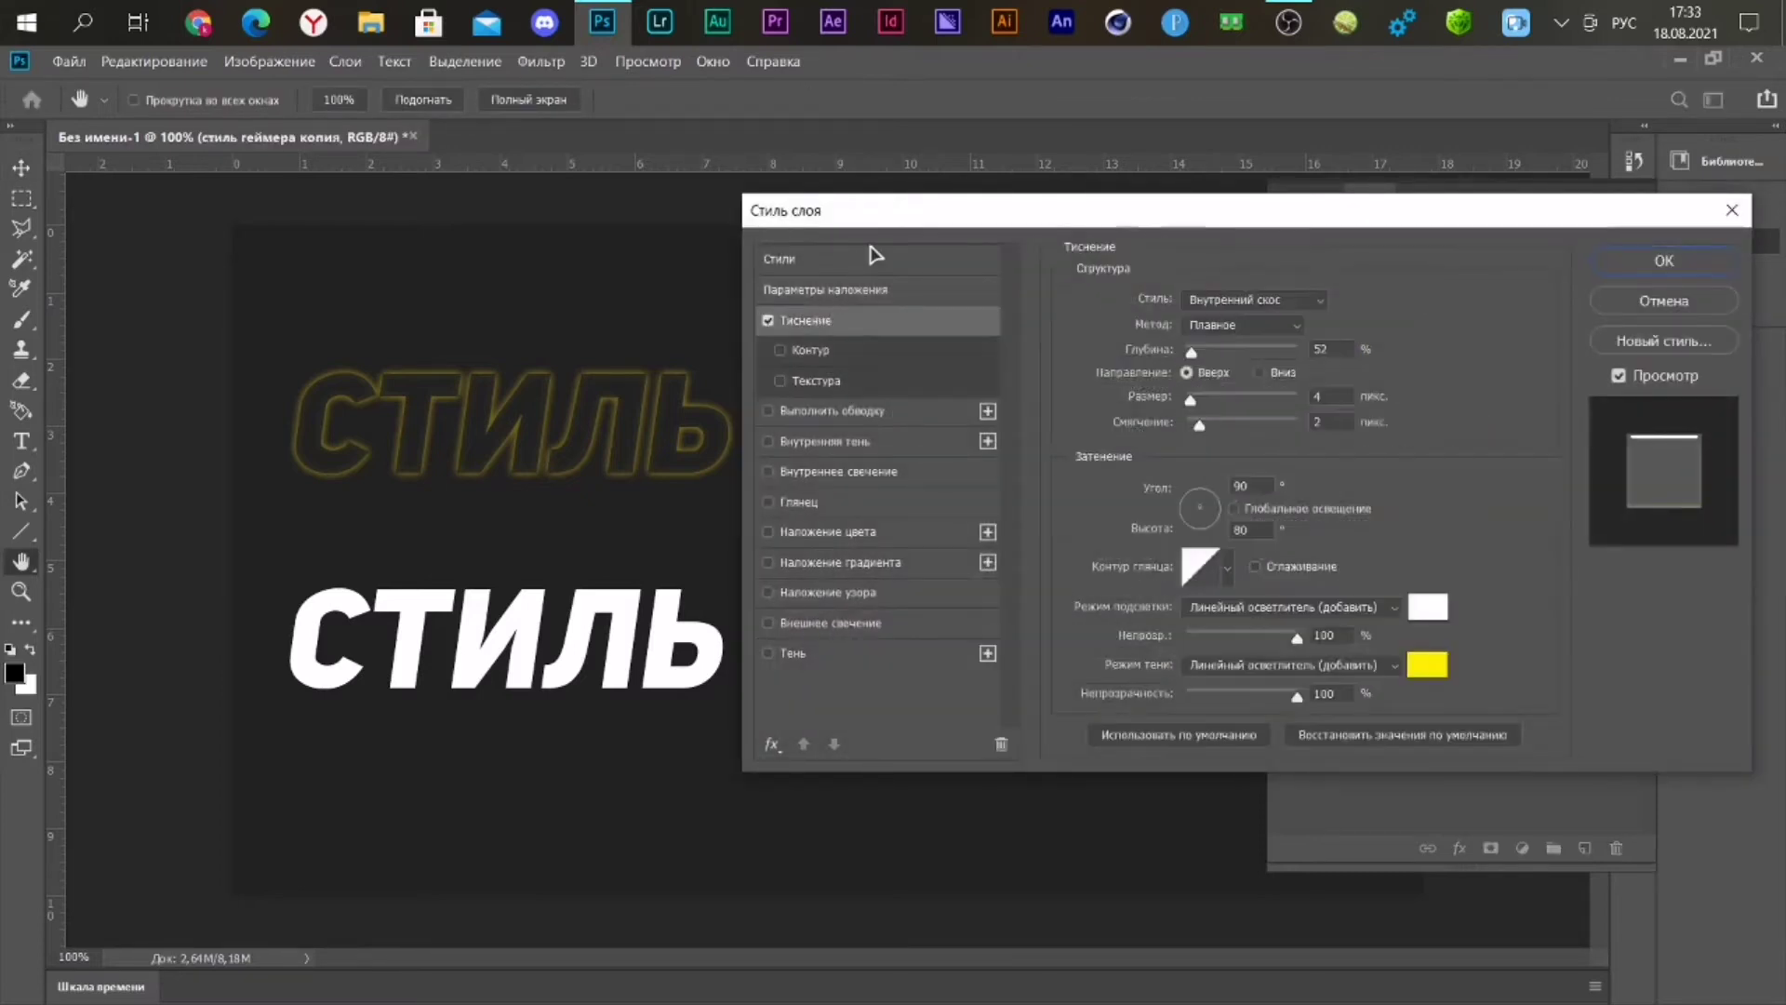
click(1237, 304)
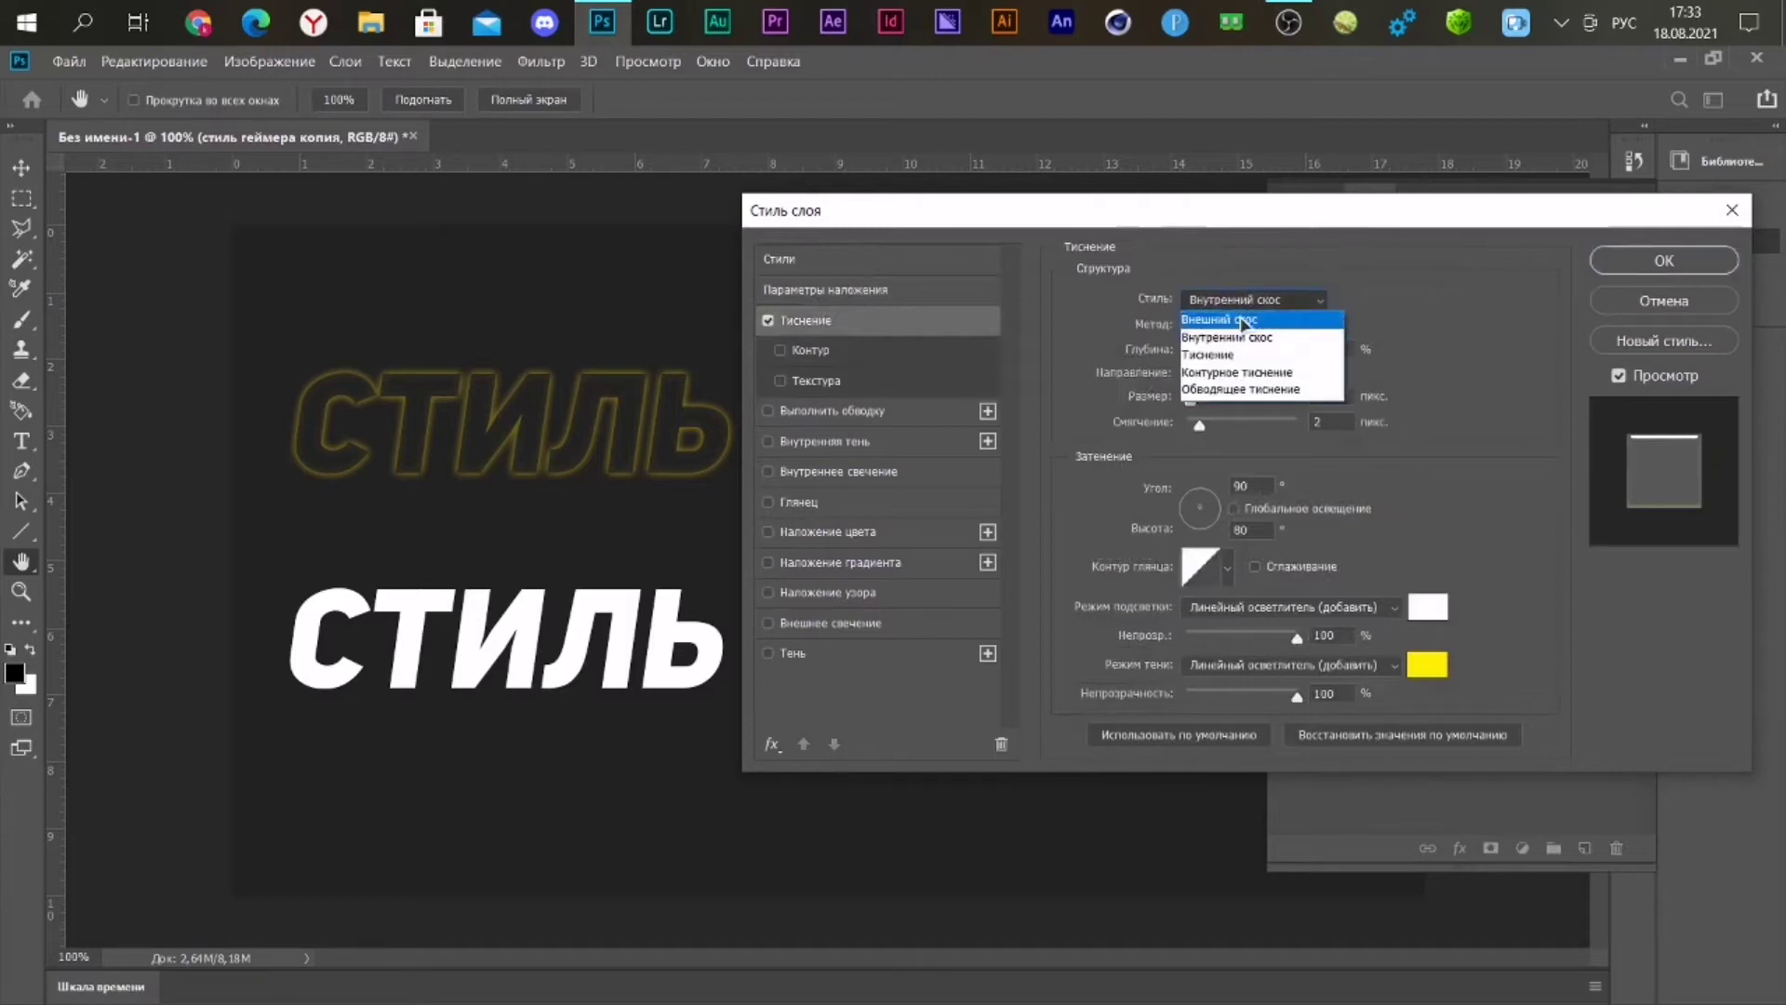
click(1411, 317)
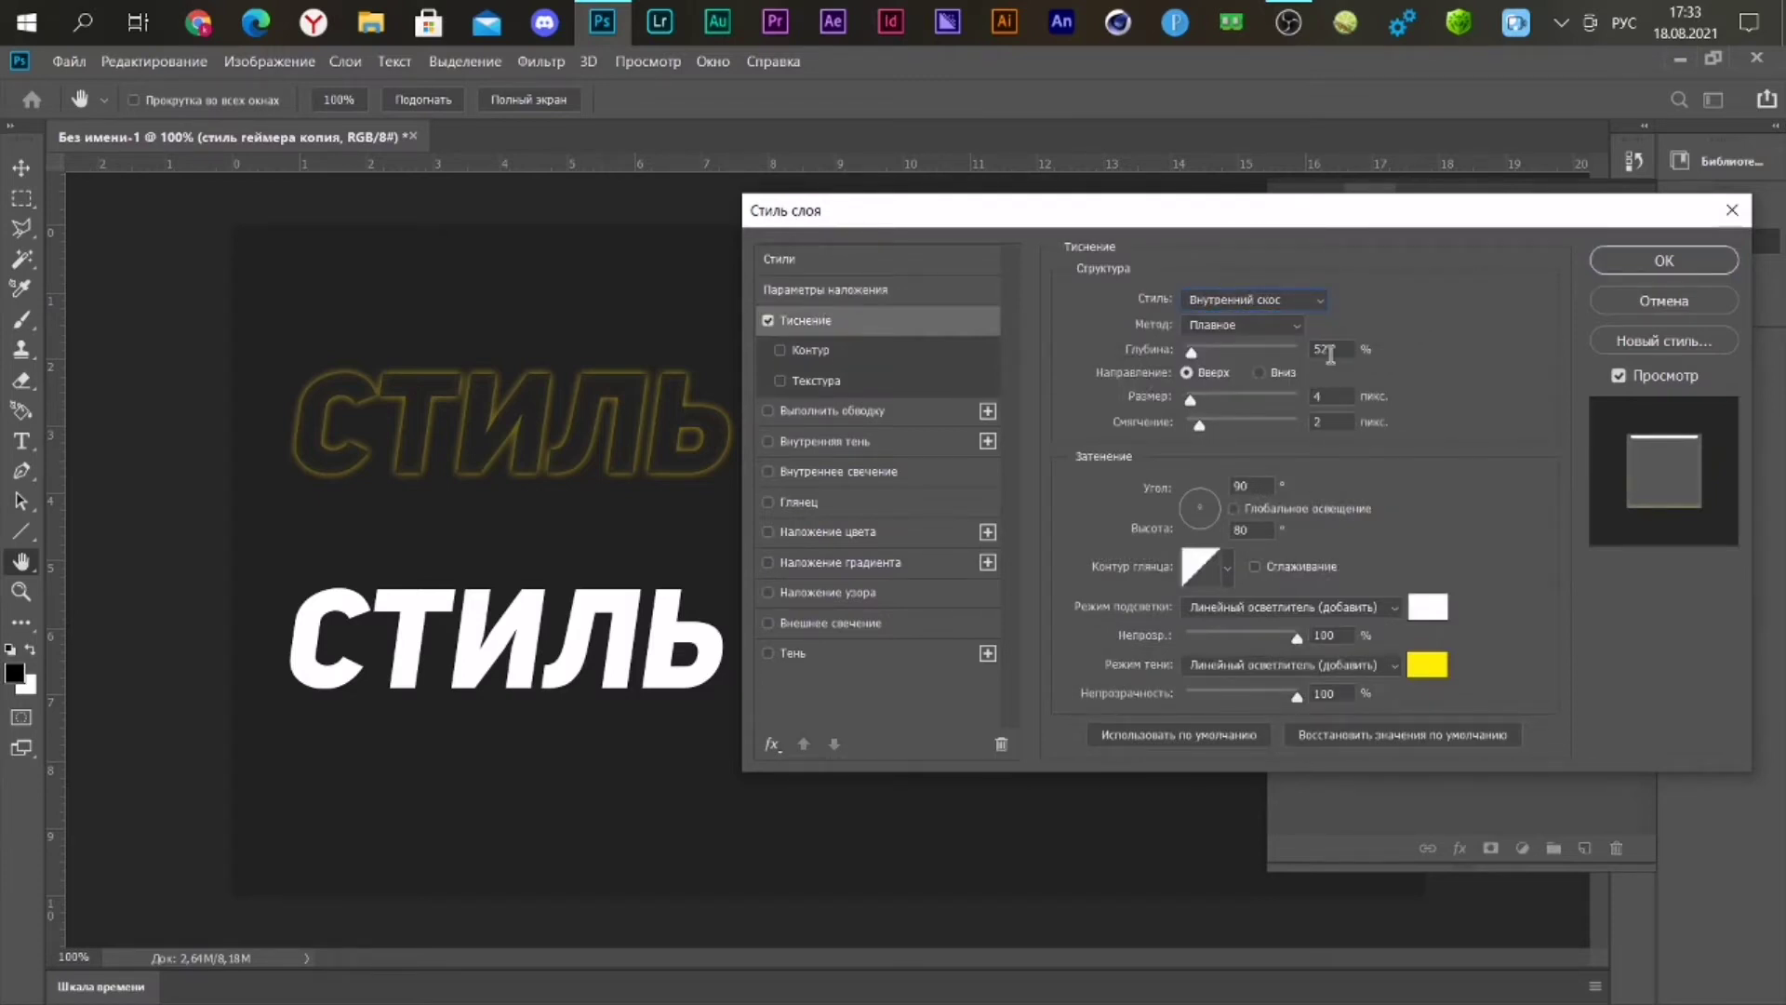
drag(1335, 352, 1300, 352)
click(1326, 421)
key(Tab)
- Give the bevel white Linear Dodge highlights and yellow shadows, and enable its Contour option
click(1230, 571)
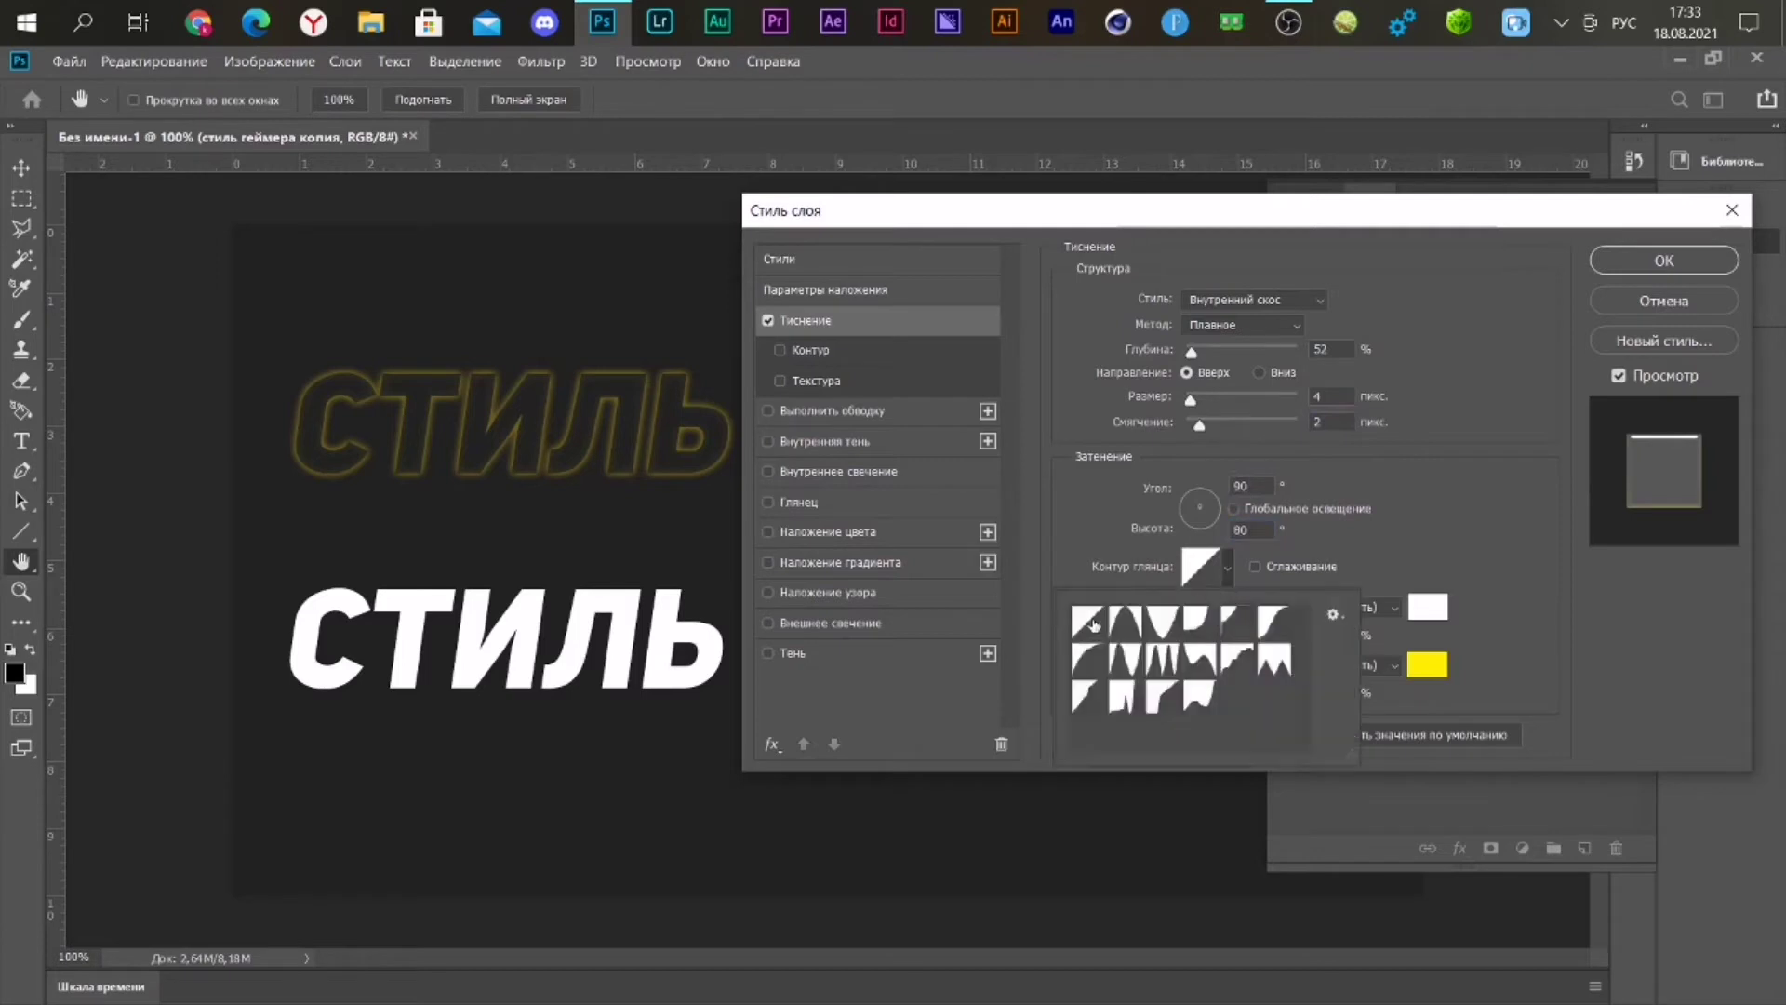
click(1103, 547)
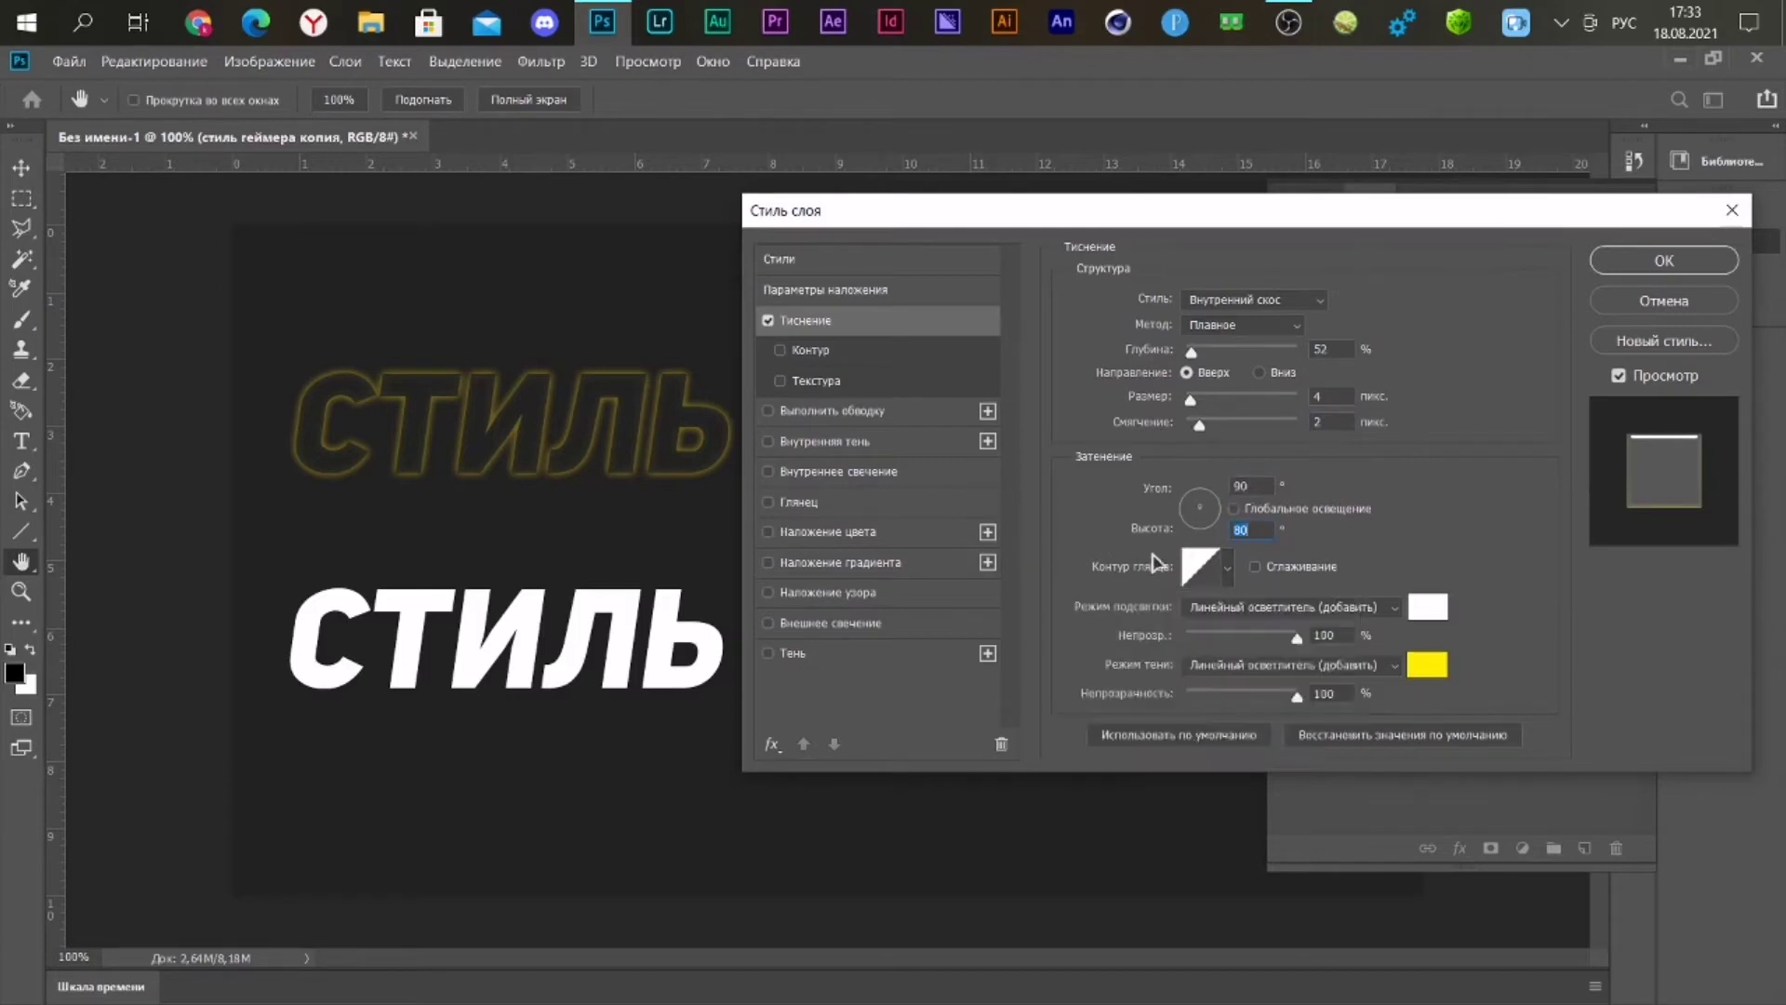
click(1198, 568)
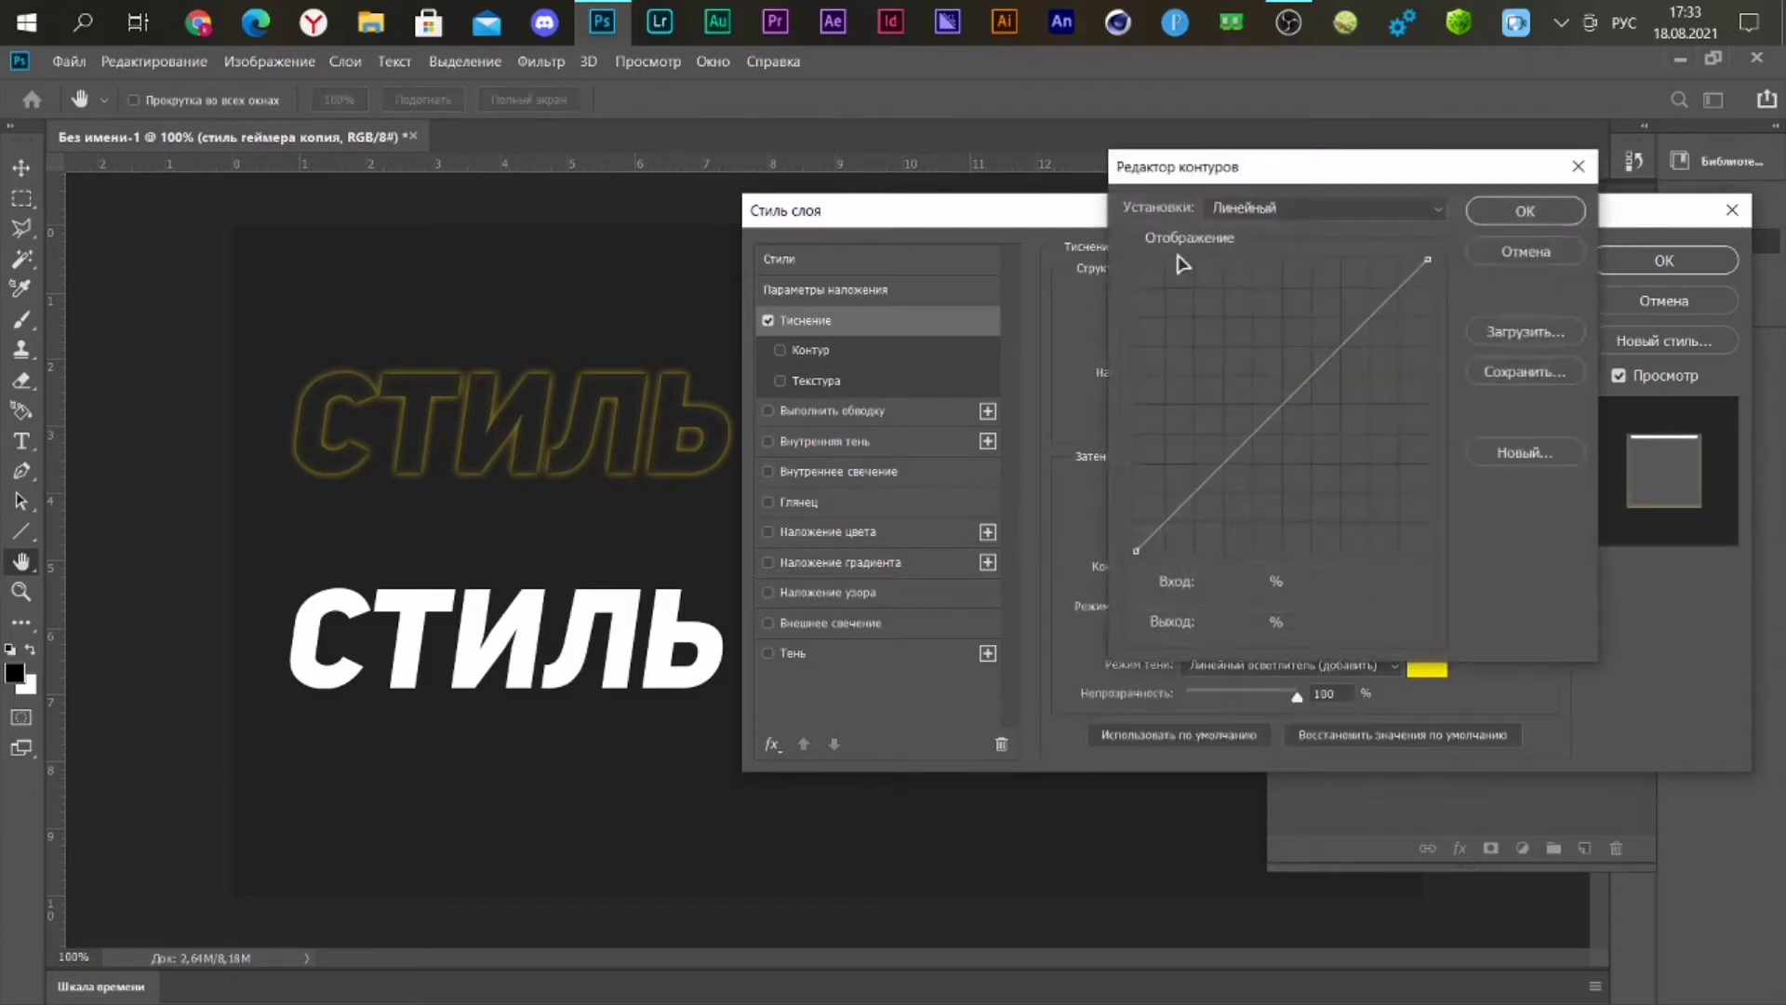
click(1500, 262)
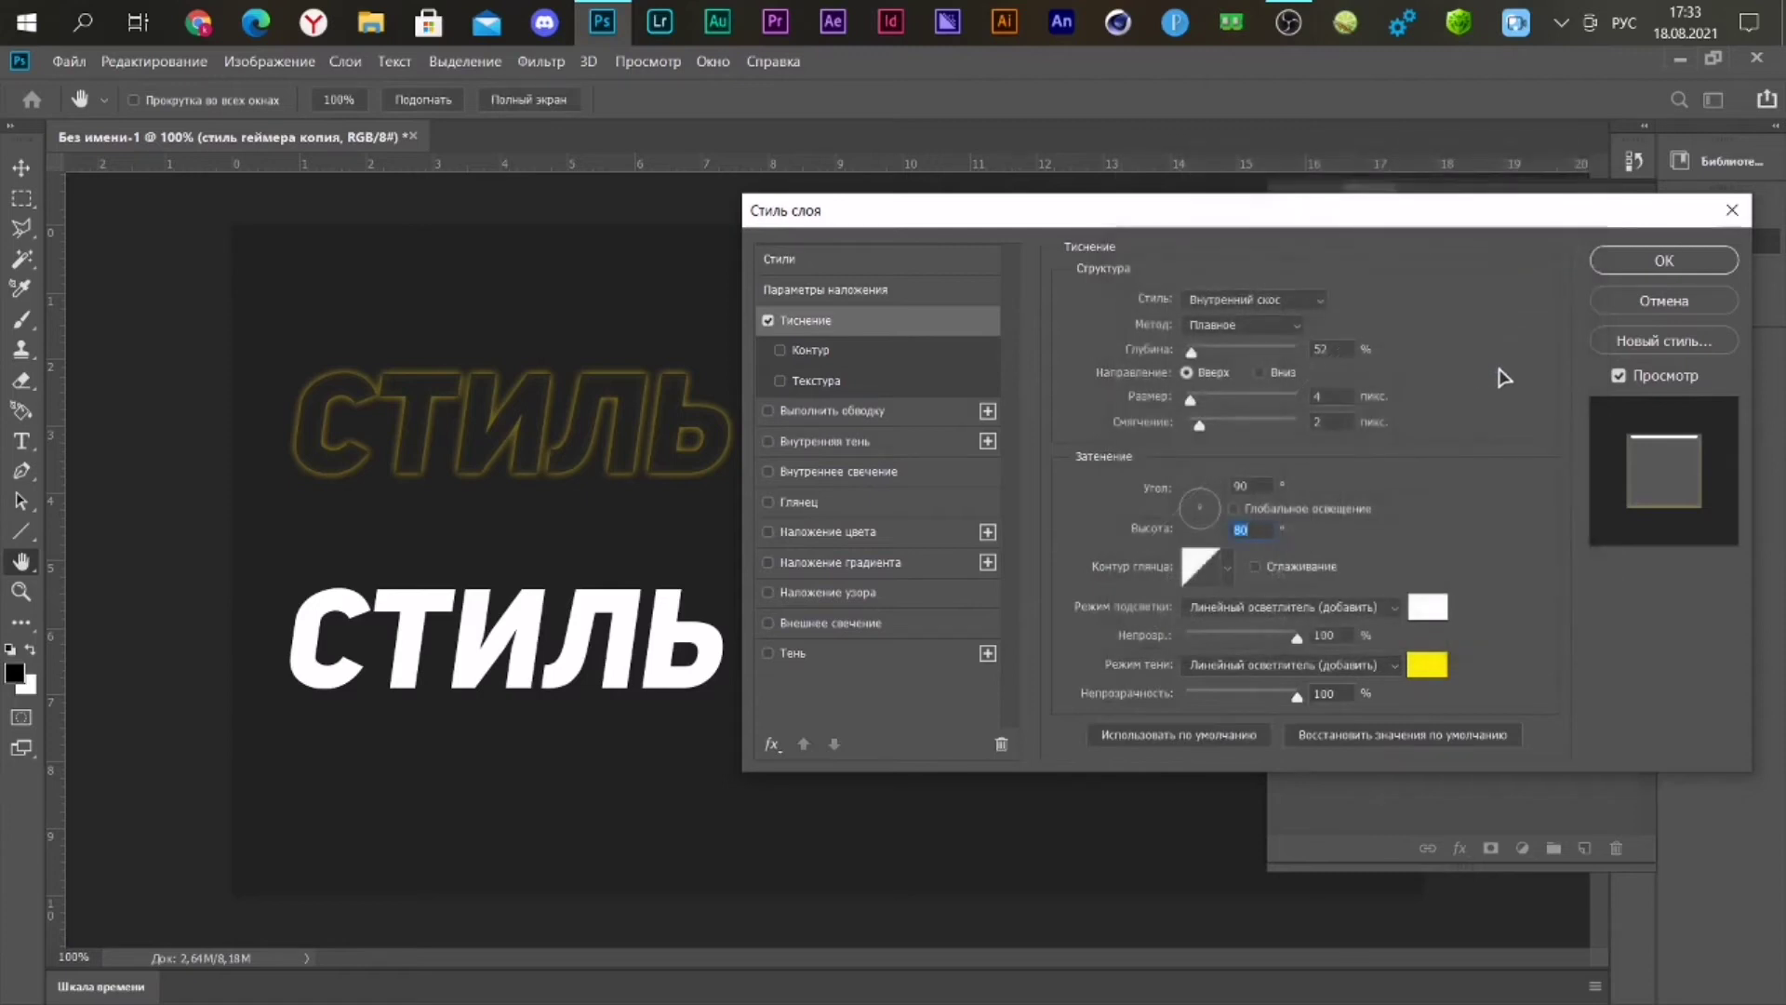
click(1335, 614)
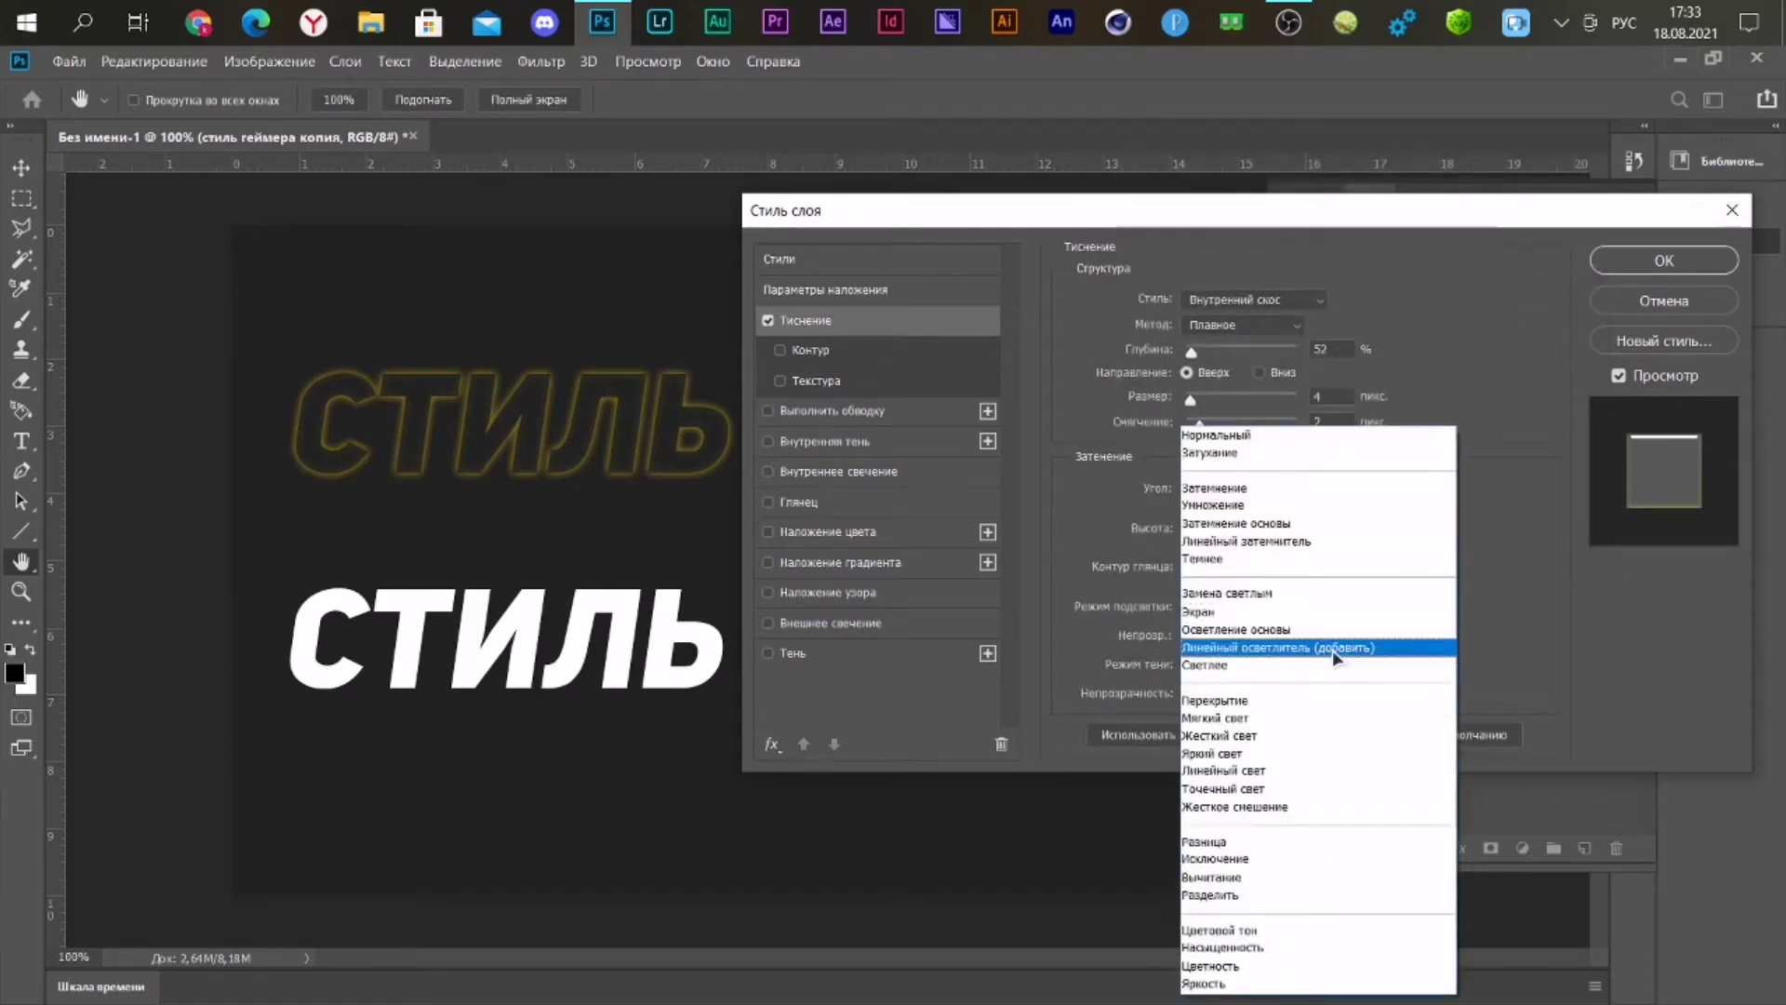
click(1336, 651)
click(1336, 666)
click(1217, 647)
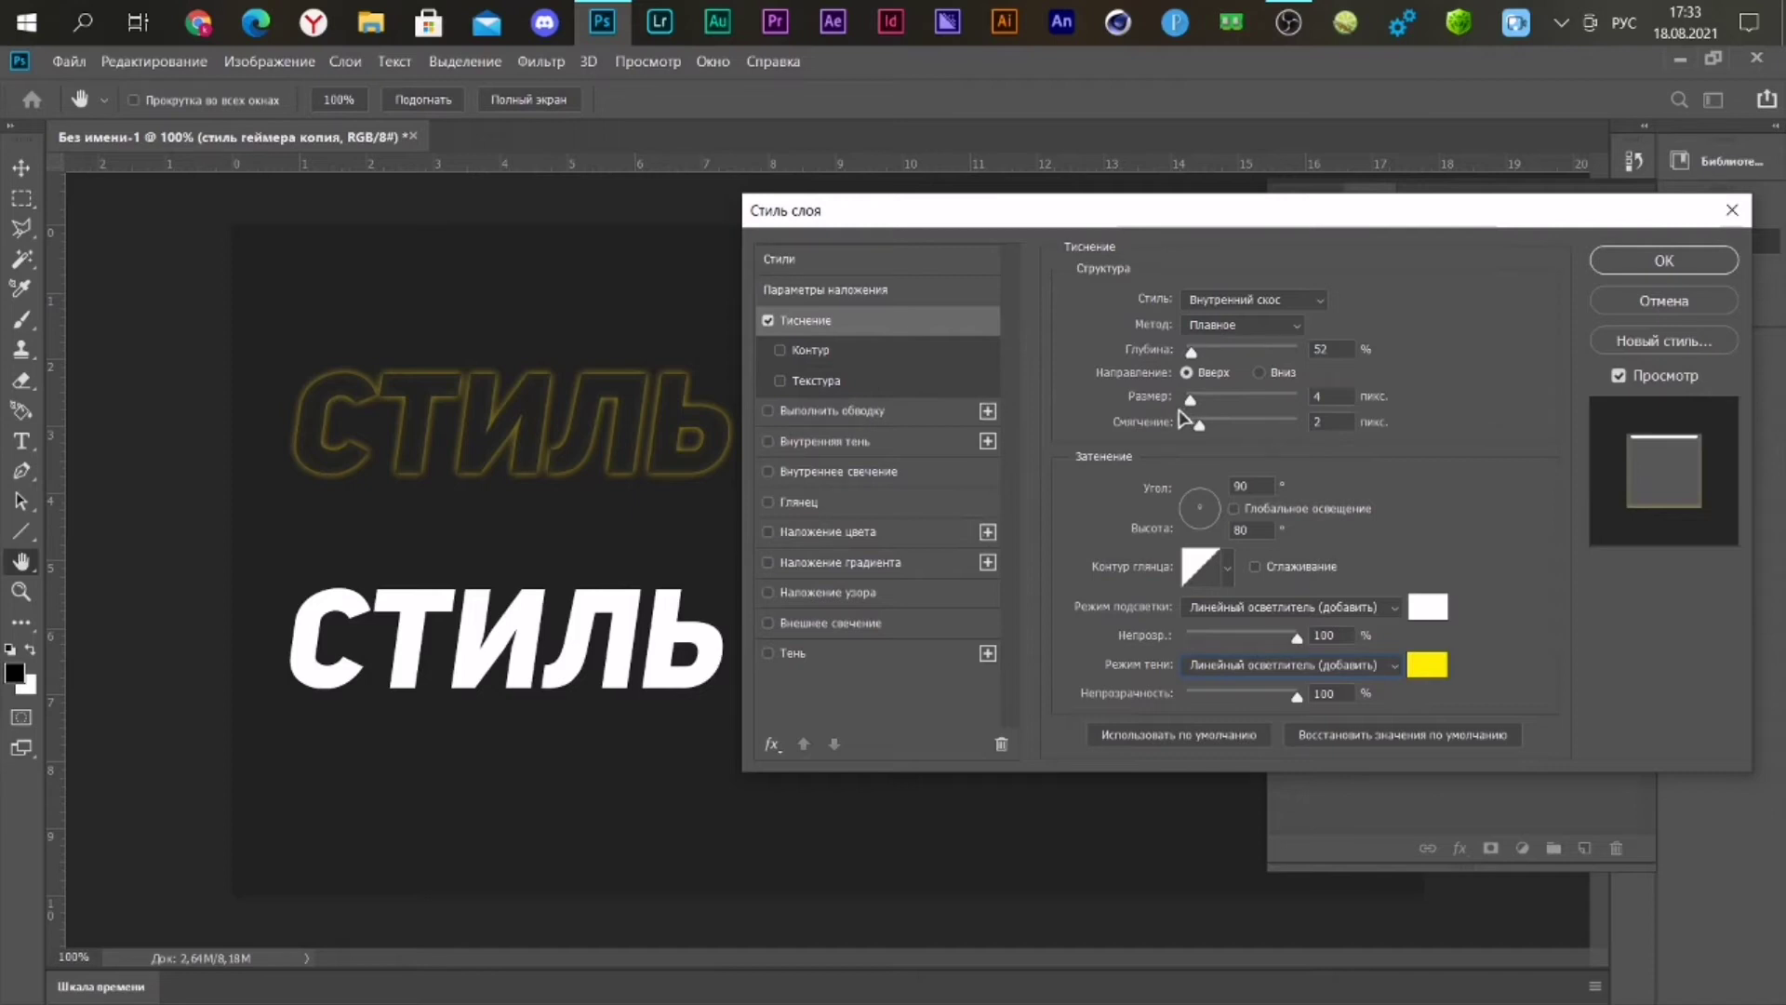
click(842, 354)
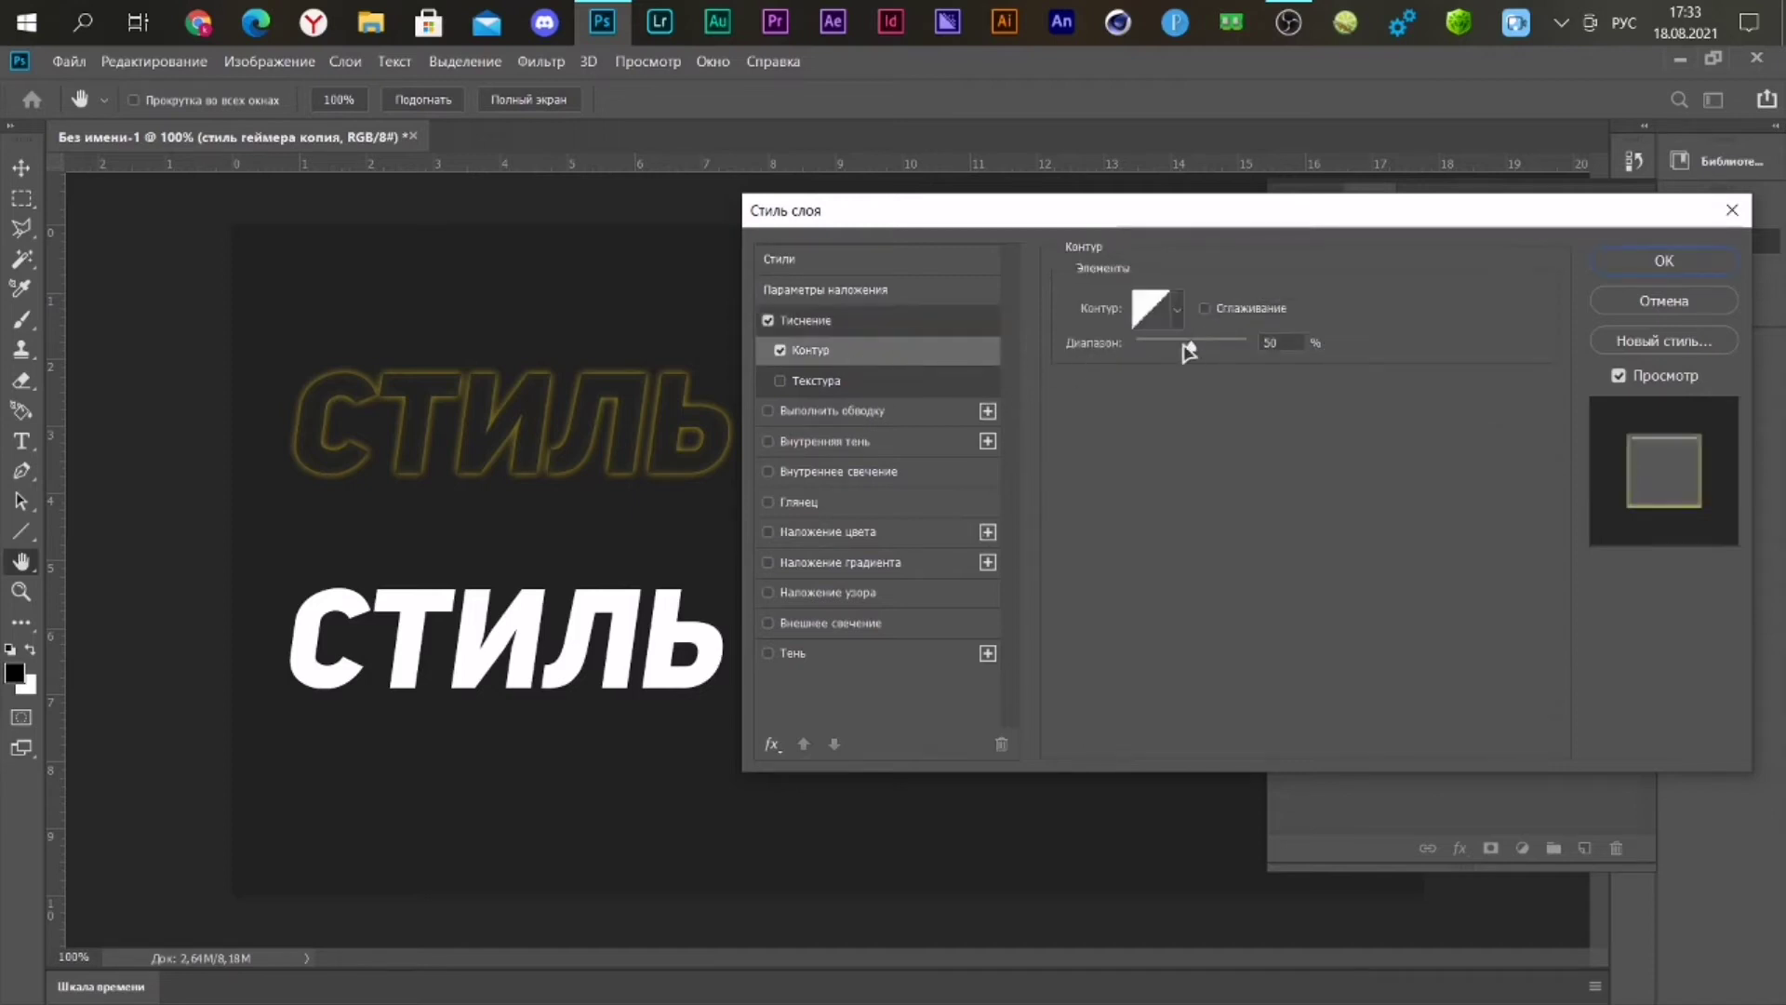
- Set bevel contour range to 58%, add a dotted texture, and enable a yellow 1 px stroke
drag(1193, 346, 1198, 369)
click(942, 383)
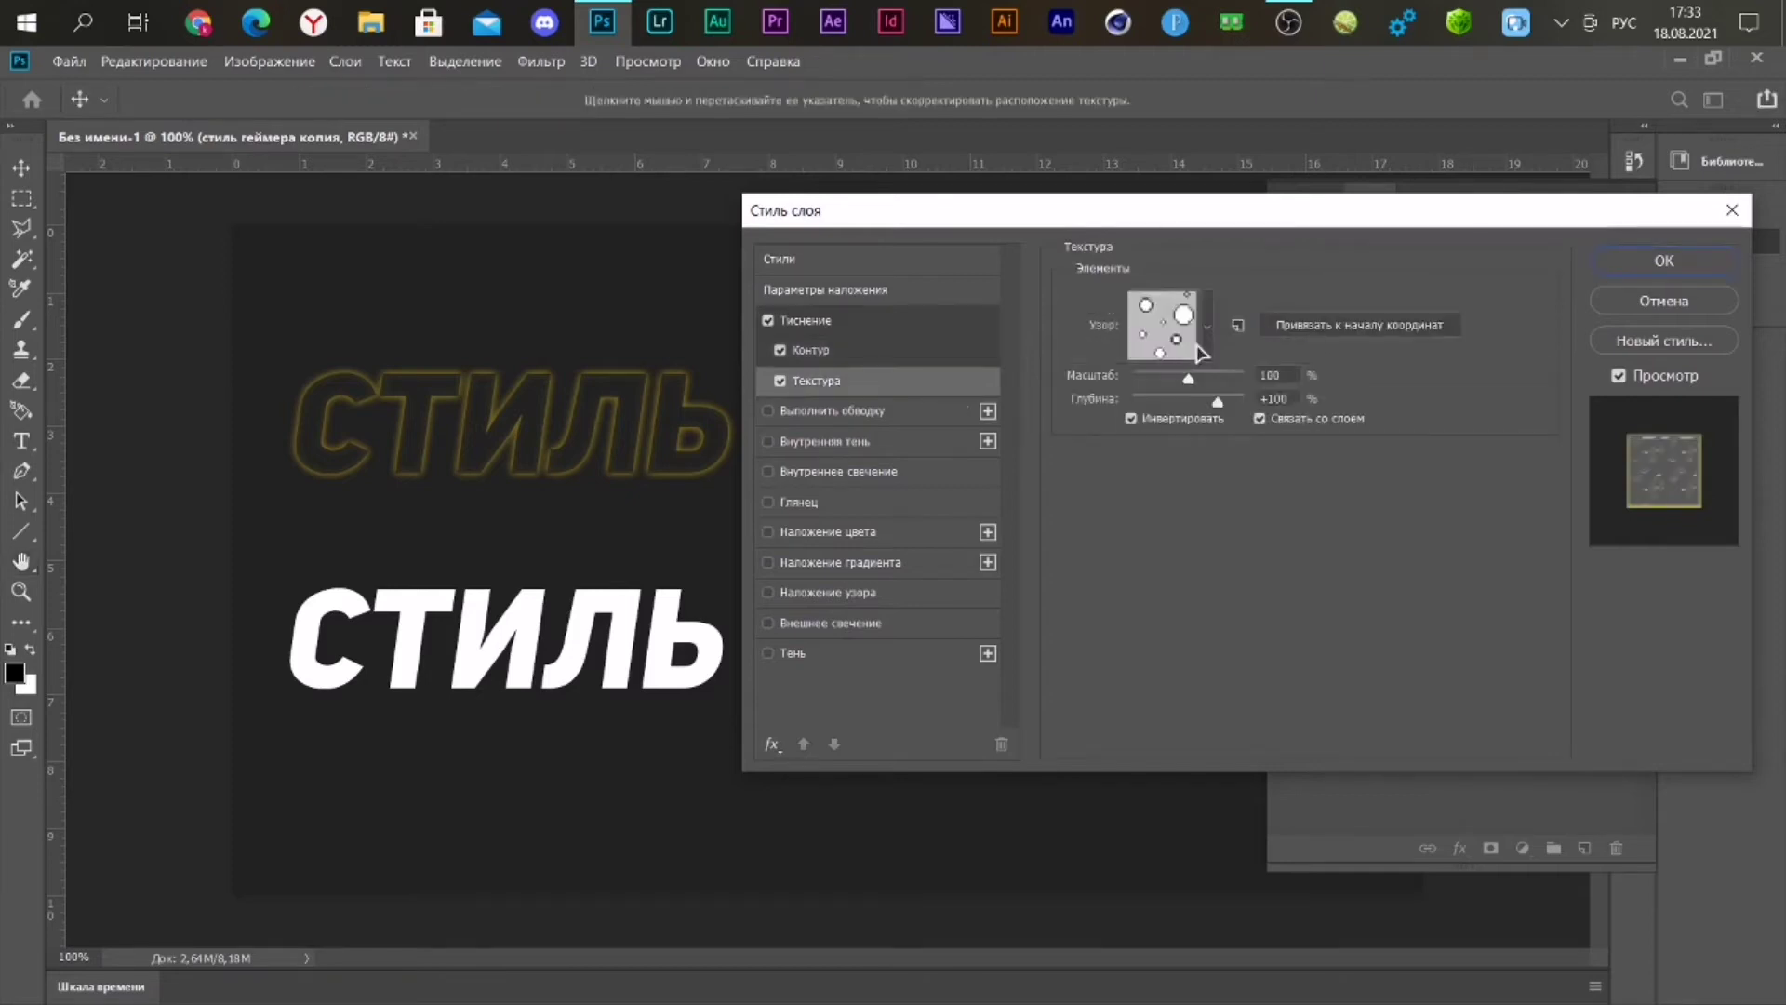
click(1205, 349)
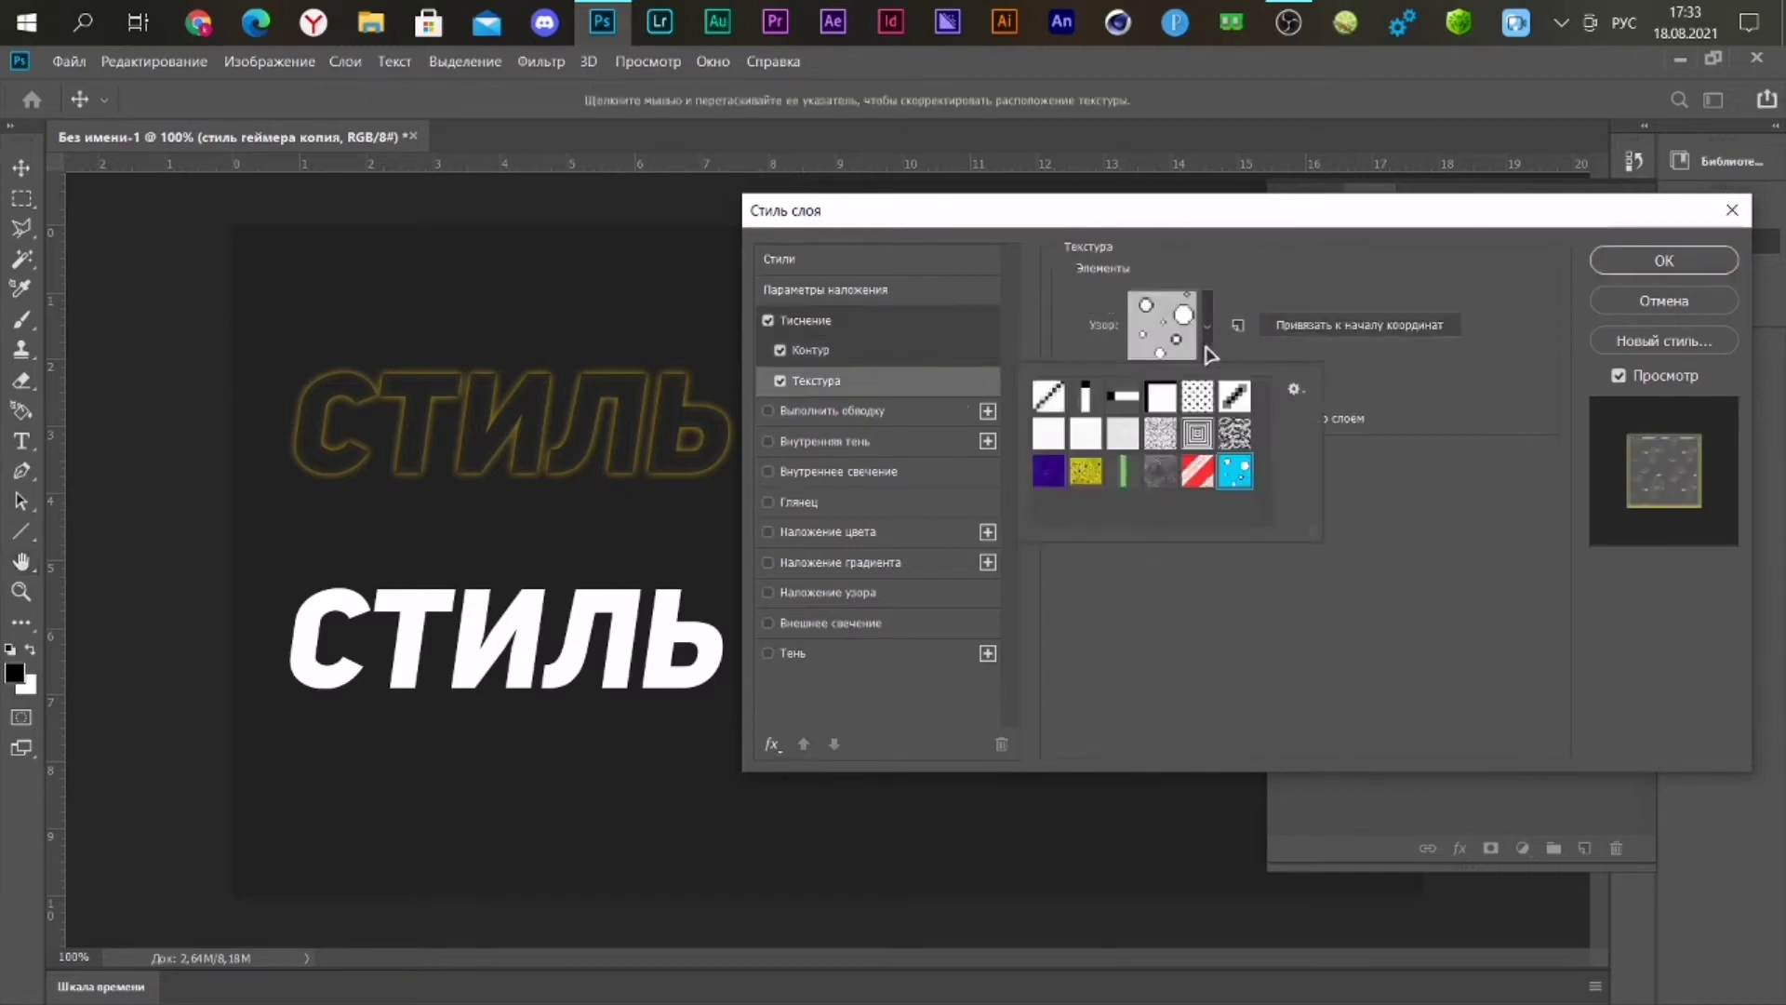
click(1206, 477)
click(1117, 480)
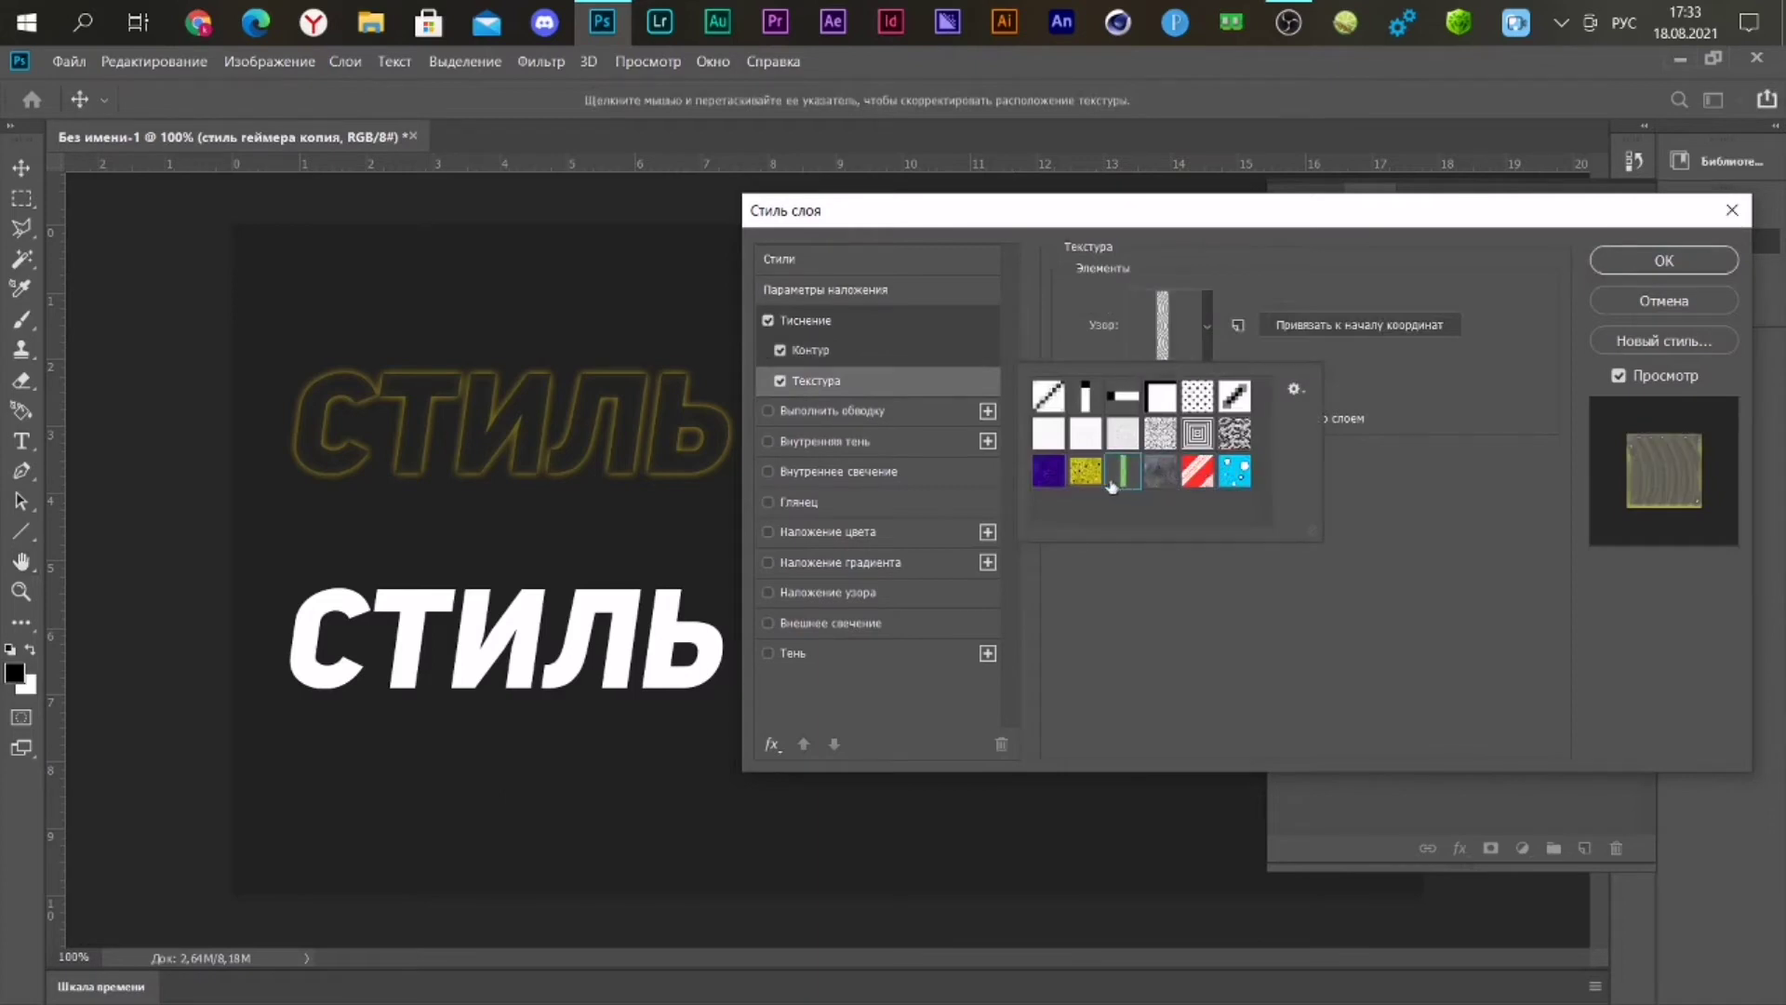
click(1051, 477)
click(1245, 473)
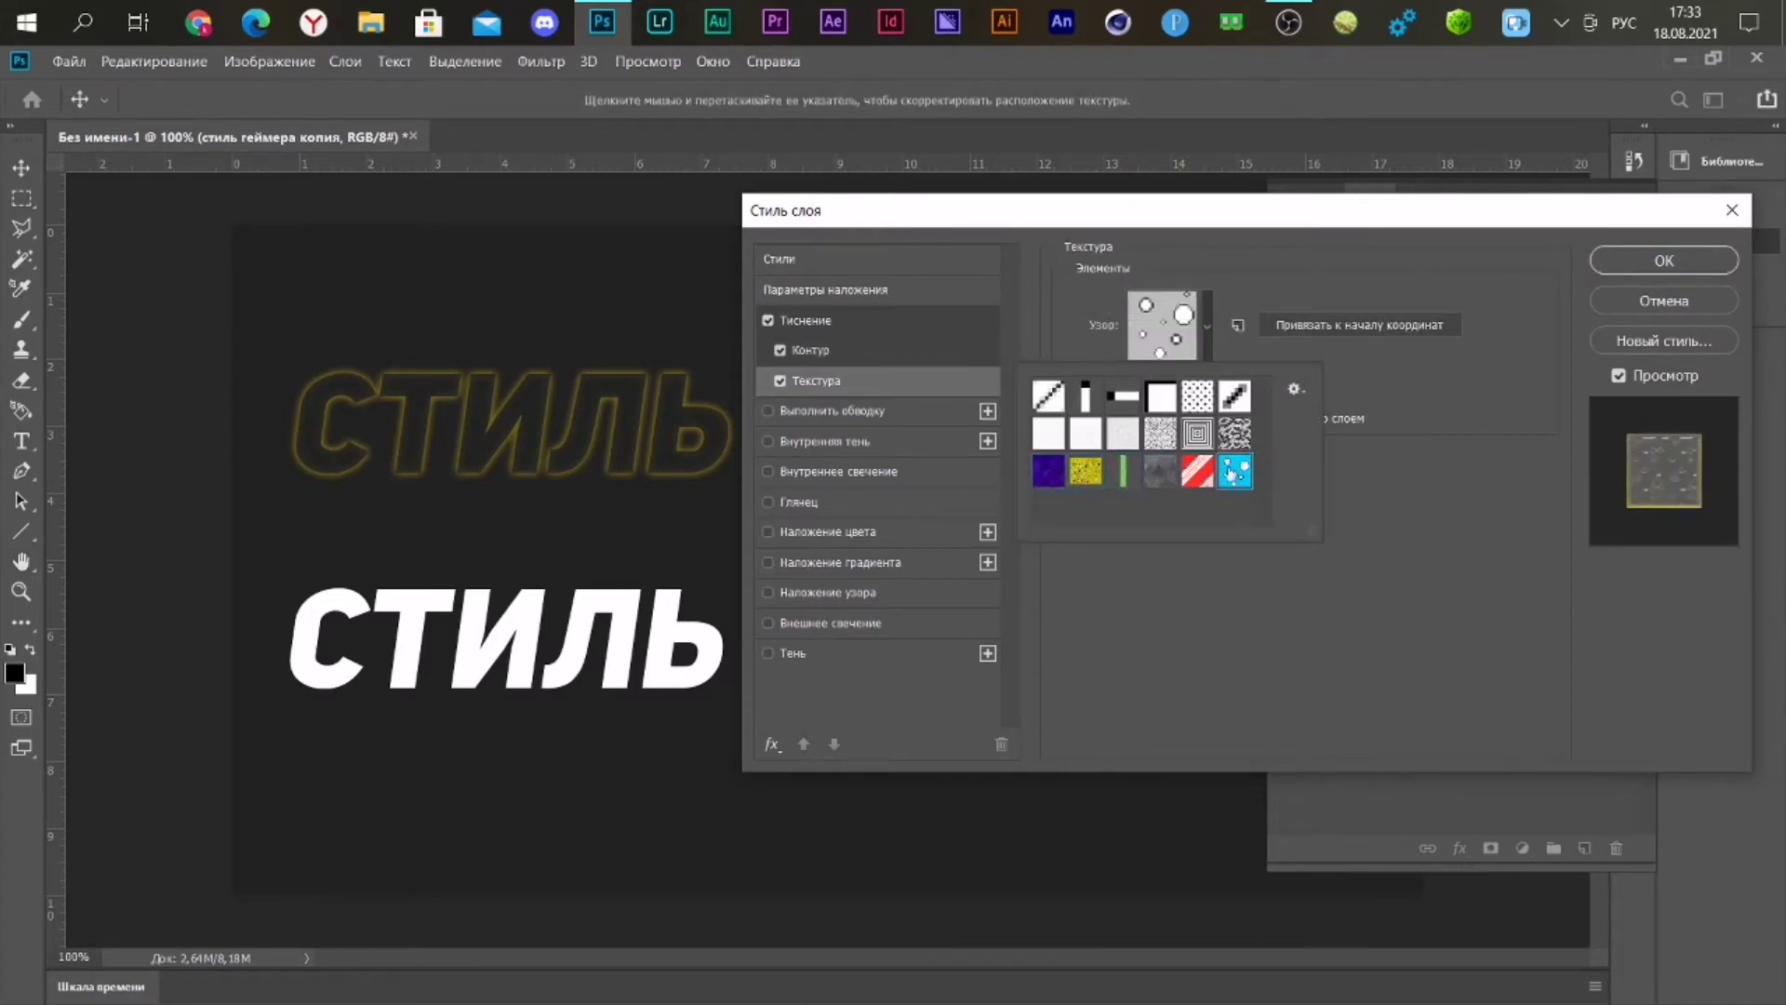
click(1537, 587)
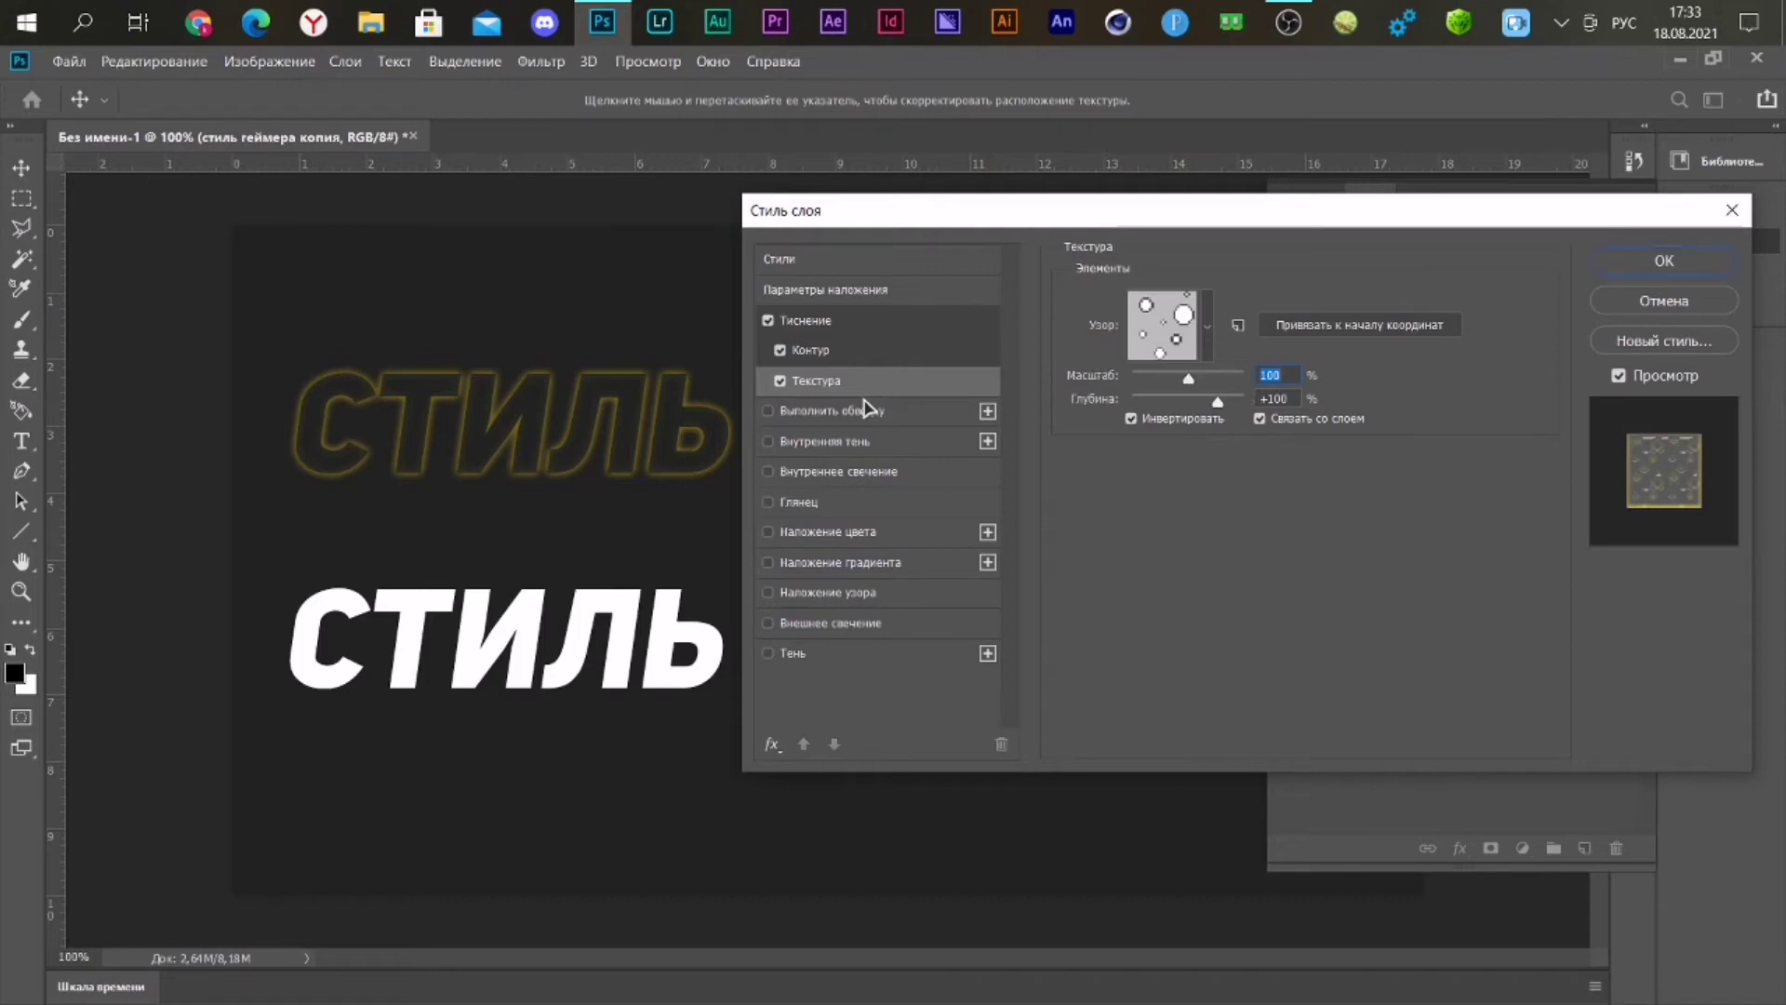
click(874, 410)
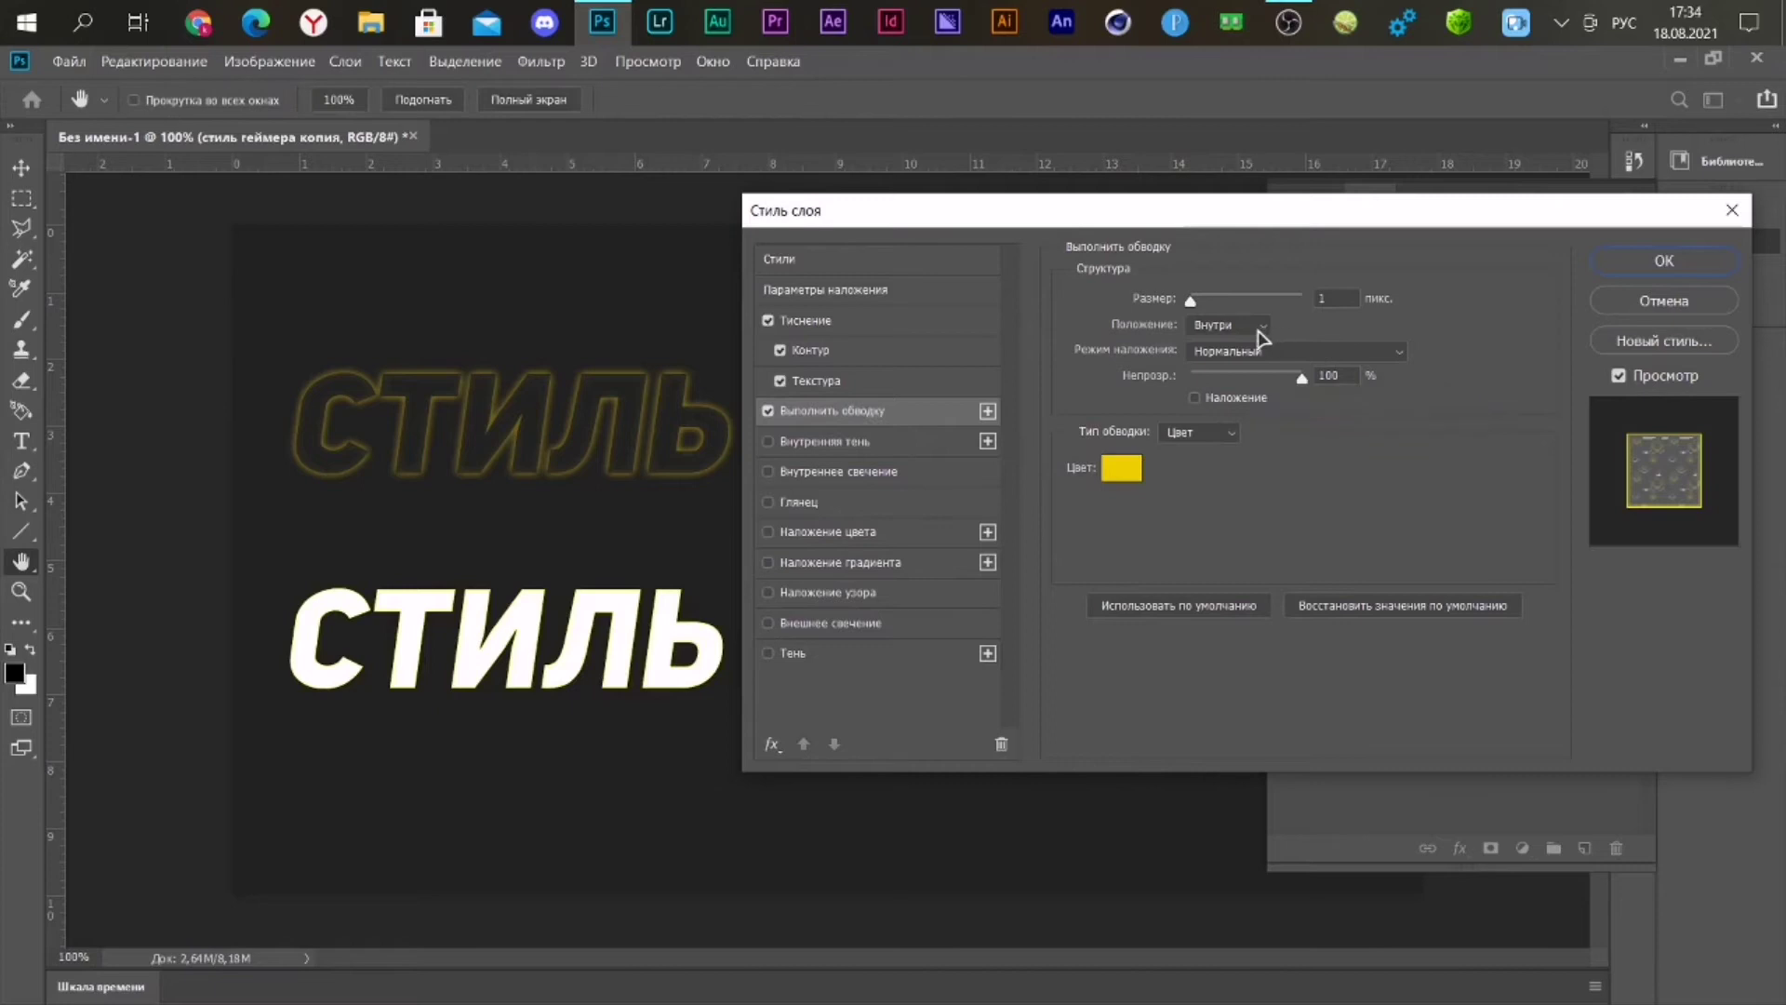
- Keep the stroke inside, add a yellow Multiply inner shadow at −24°, and enable Inner Glow
click(1261, 328)
click(1252, 365)
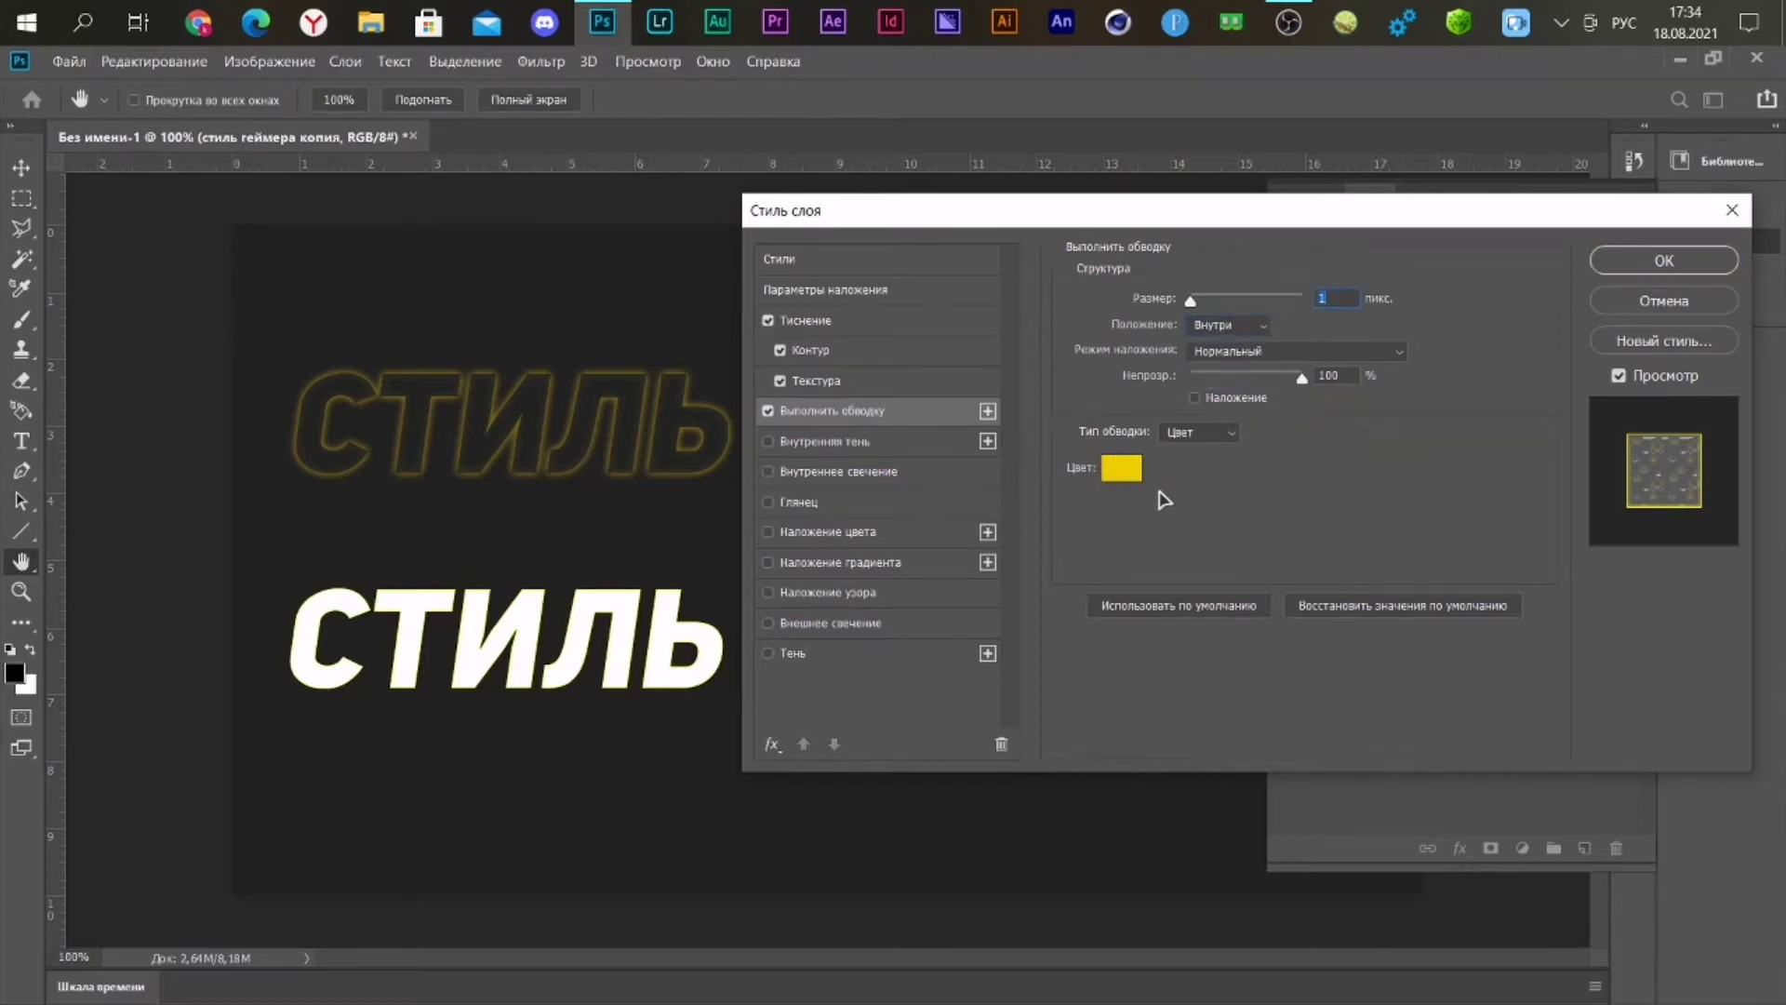
click(918, 447)
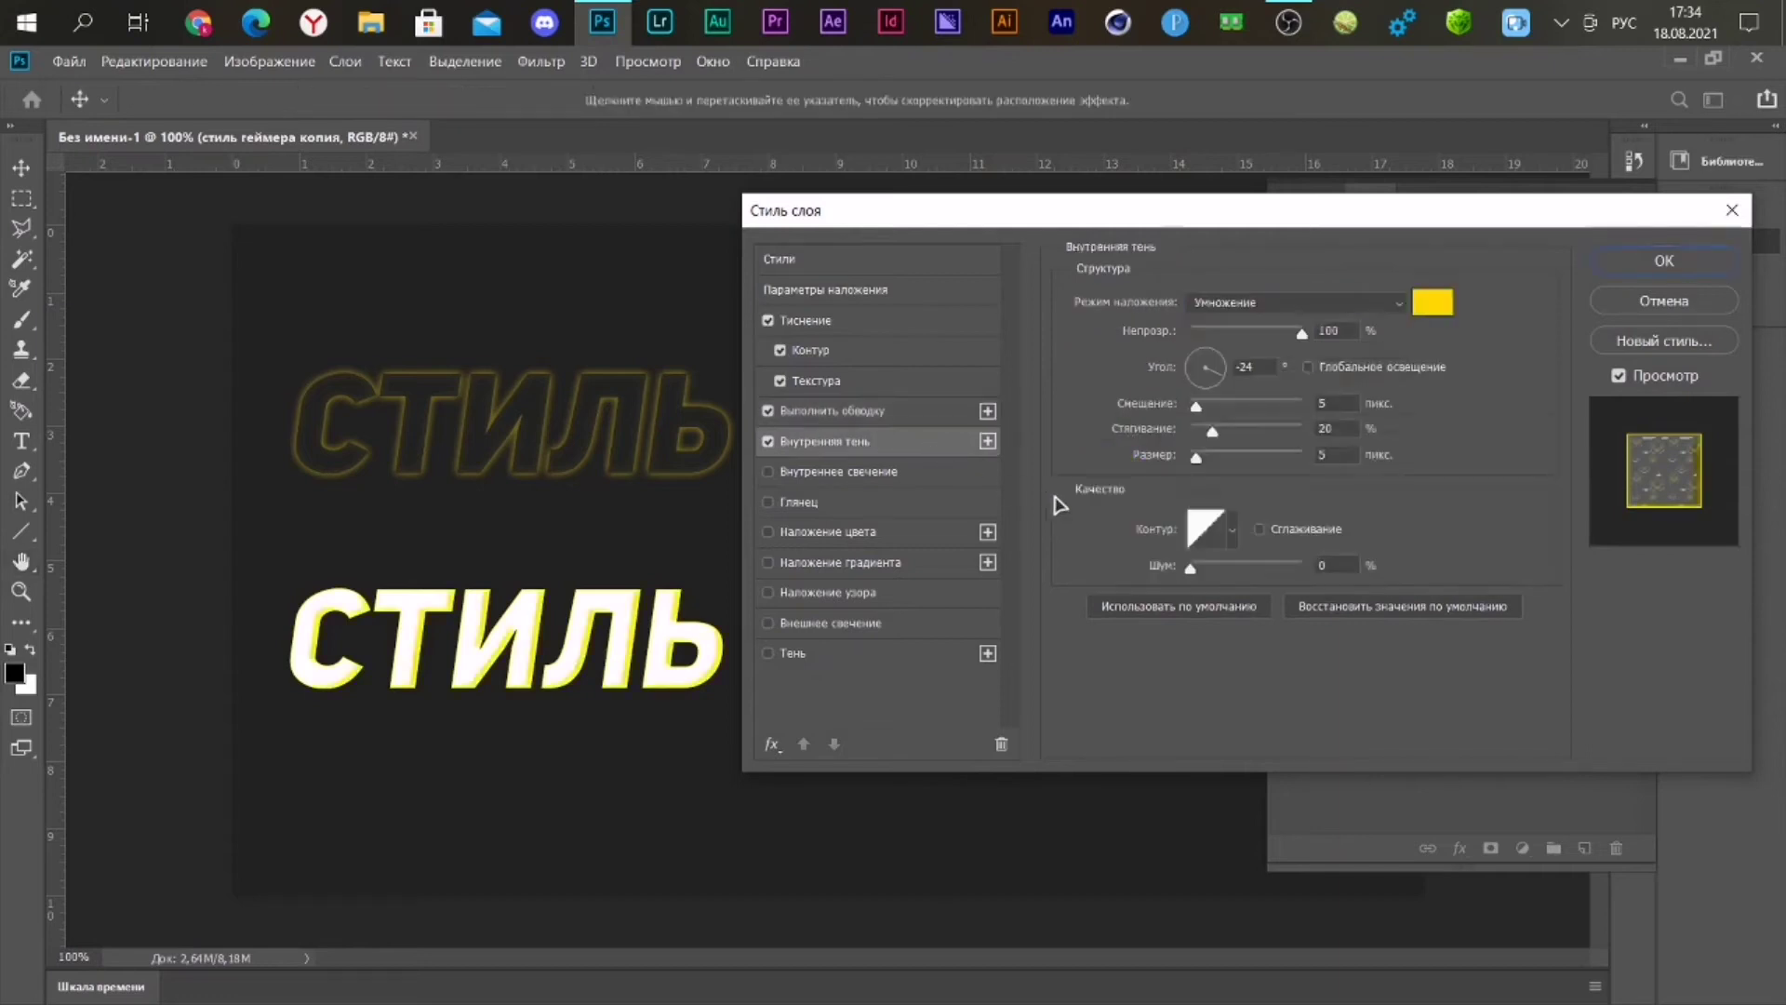
double_click(1255, 369)
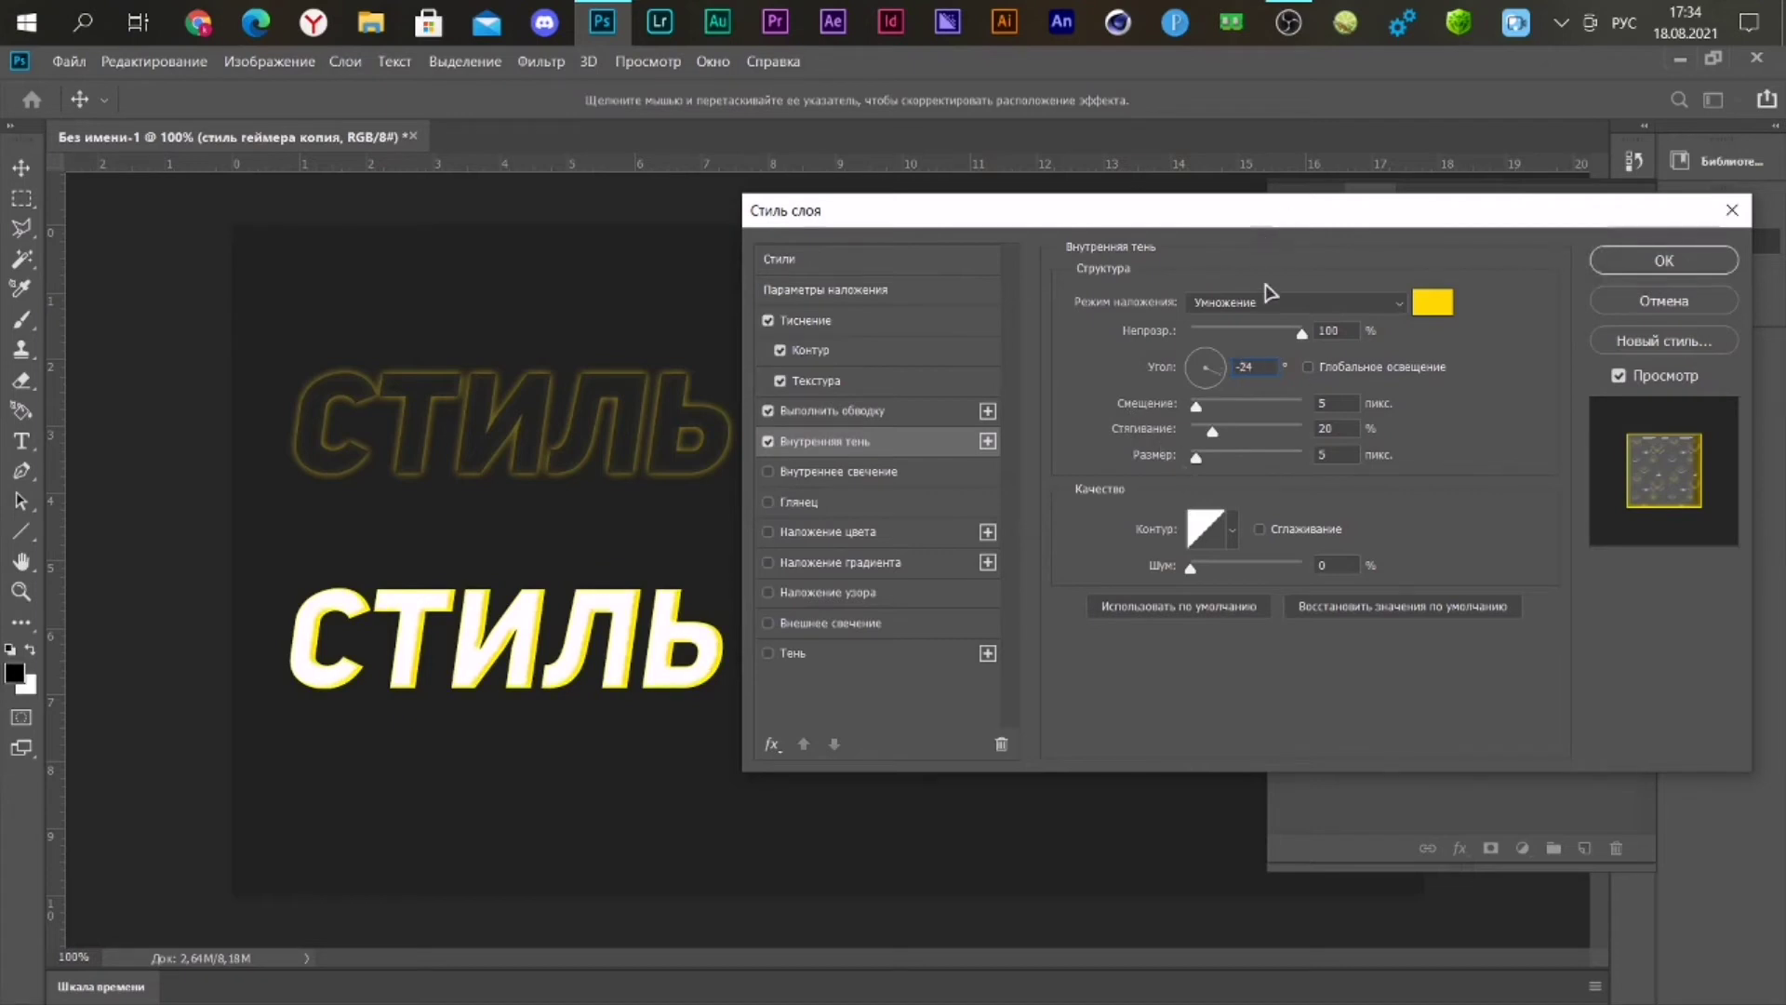
click(1270, 302)
click(1317, 402)
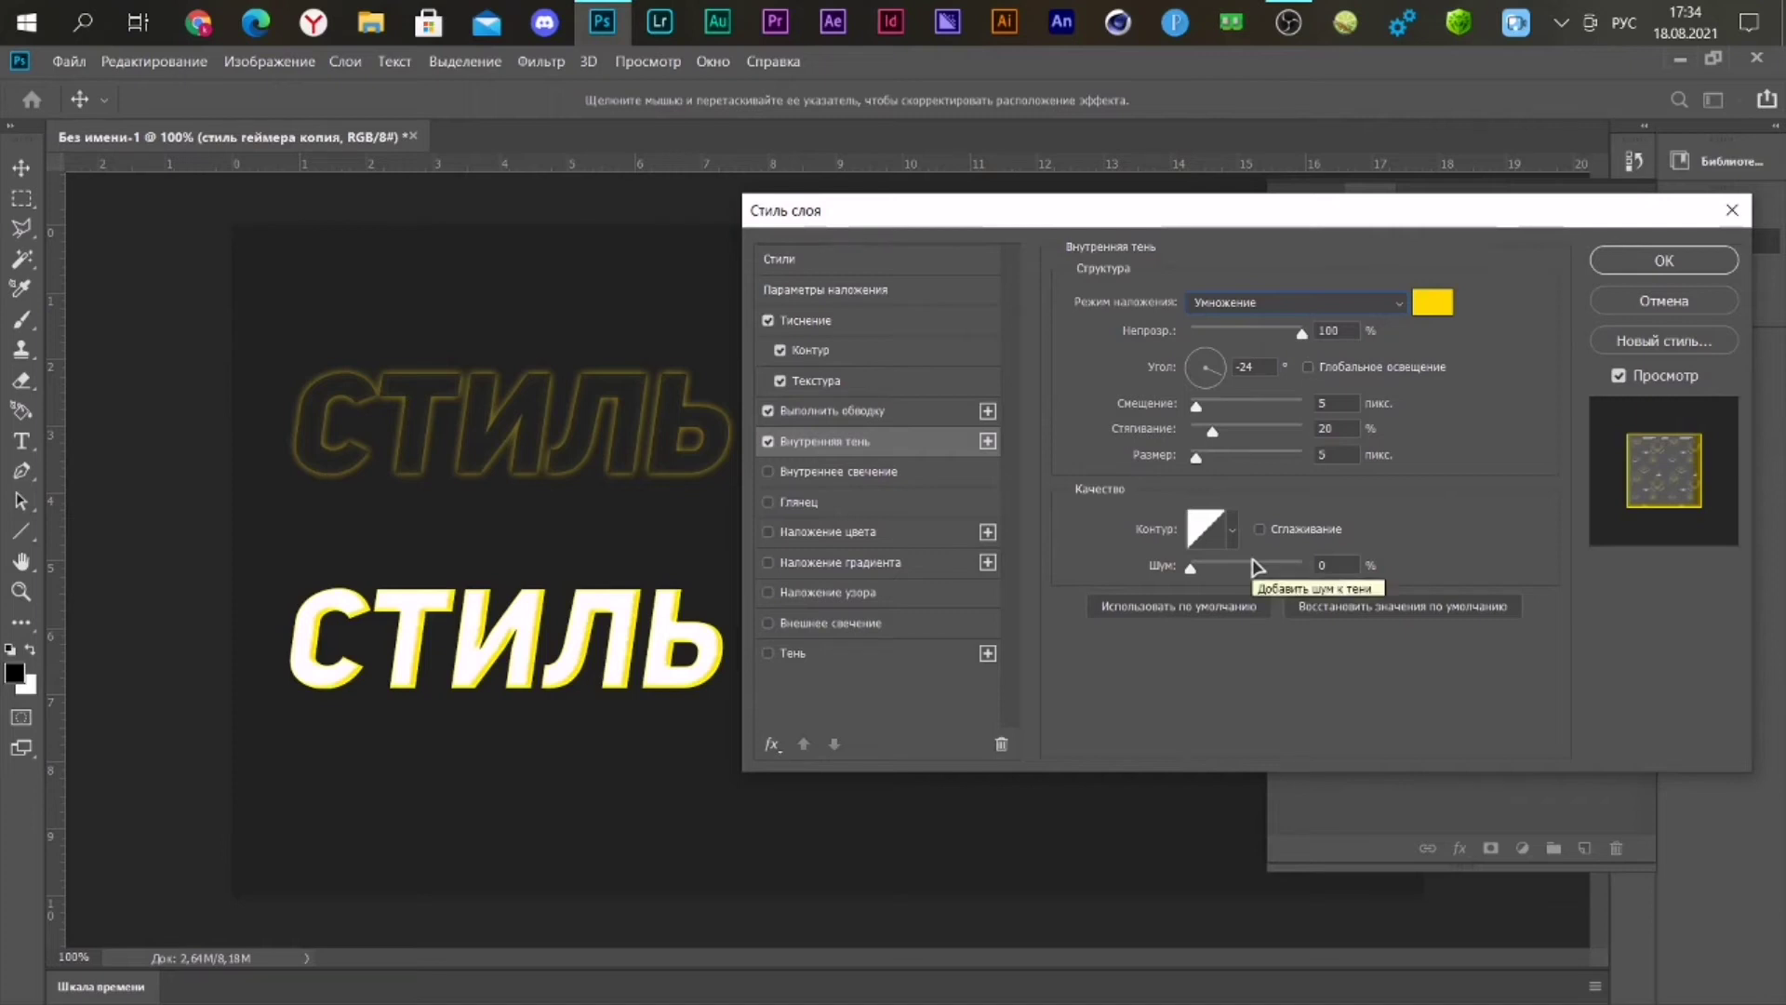
click(861, 473)
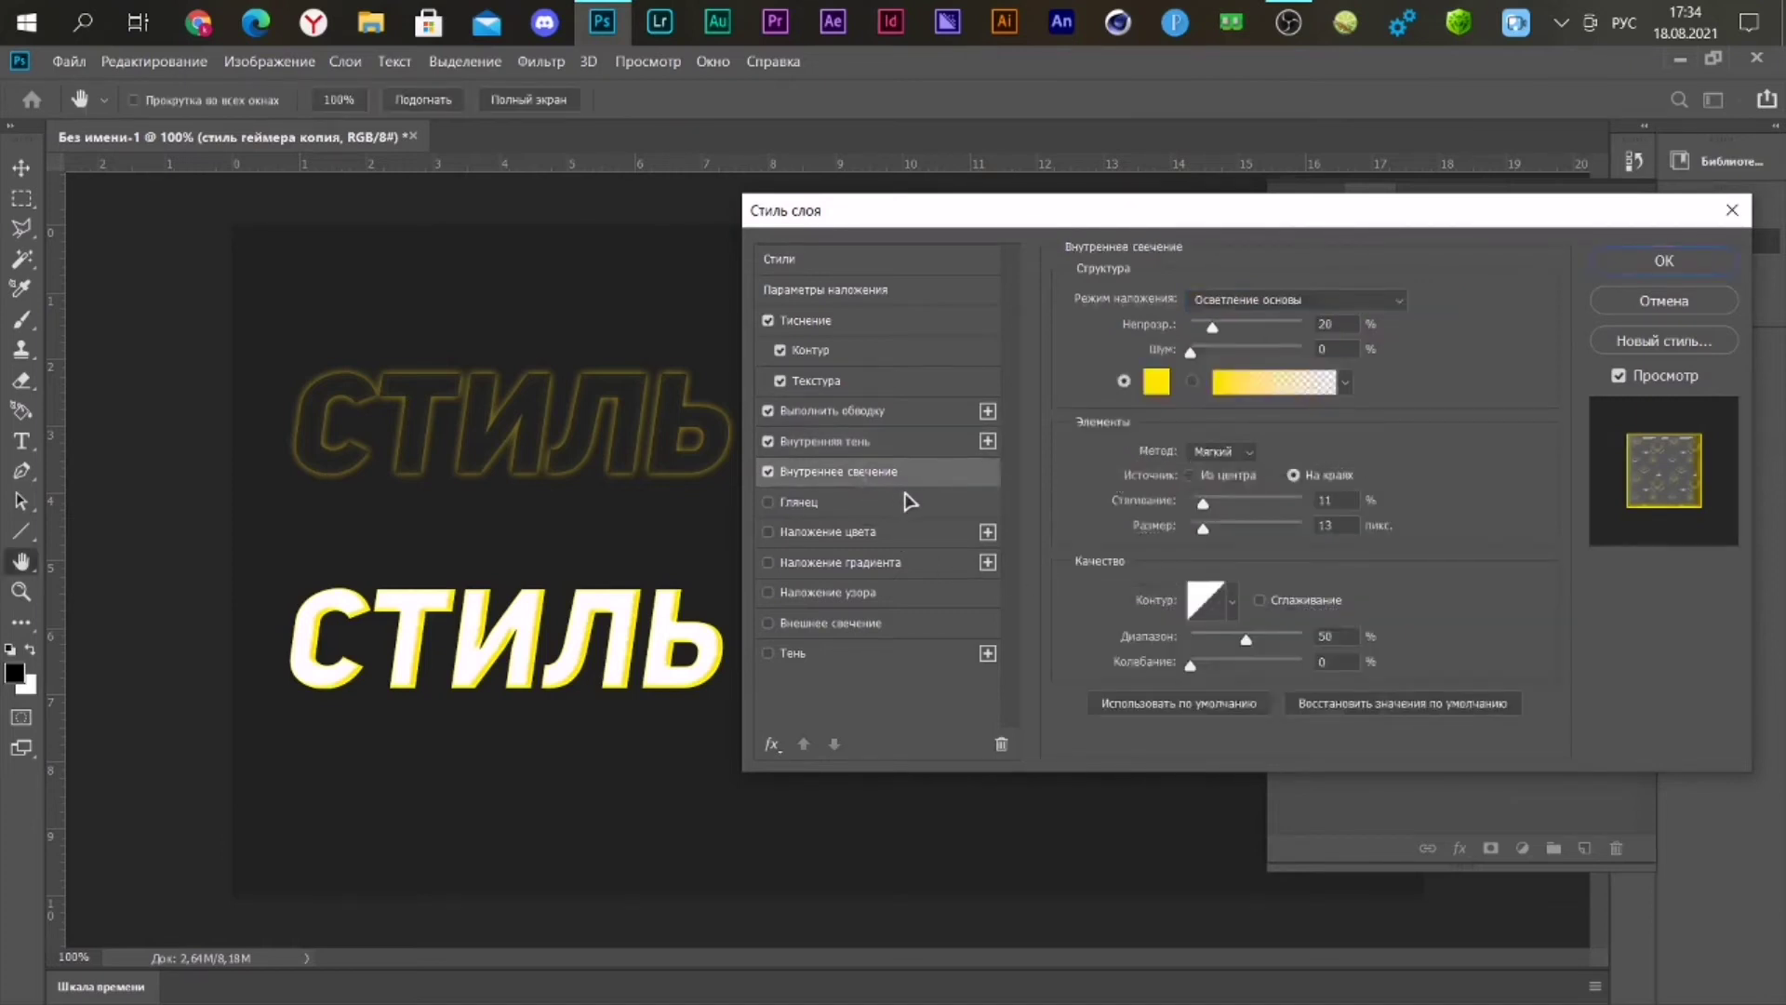
- Make the copy's inner glow white with choke 0 and size 3, then enable Satin
click(1156, 381)
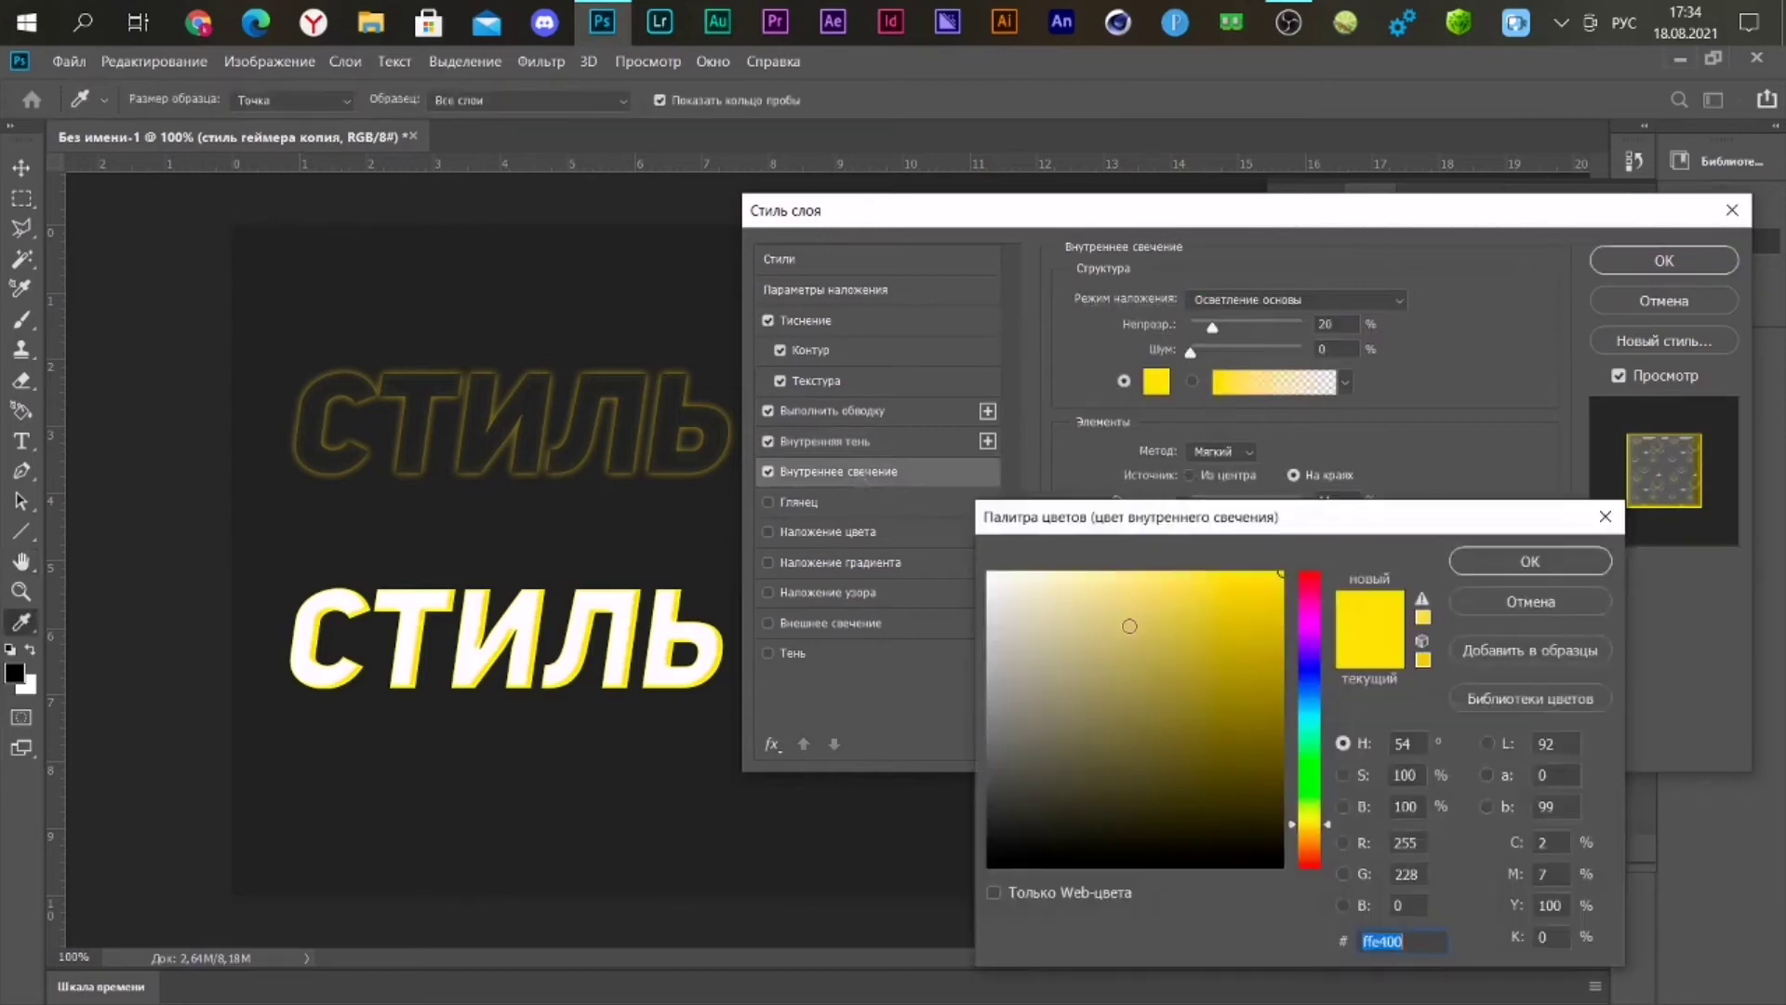
click(806, 507)
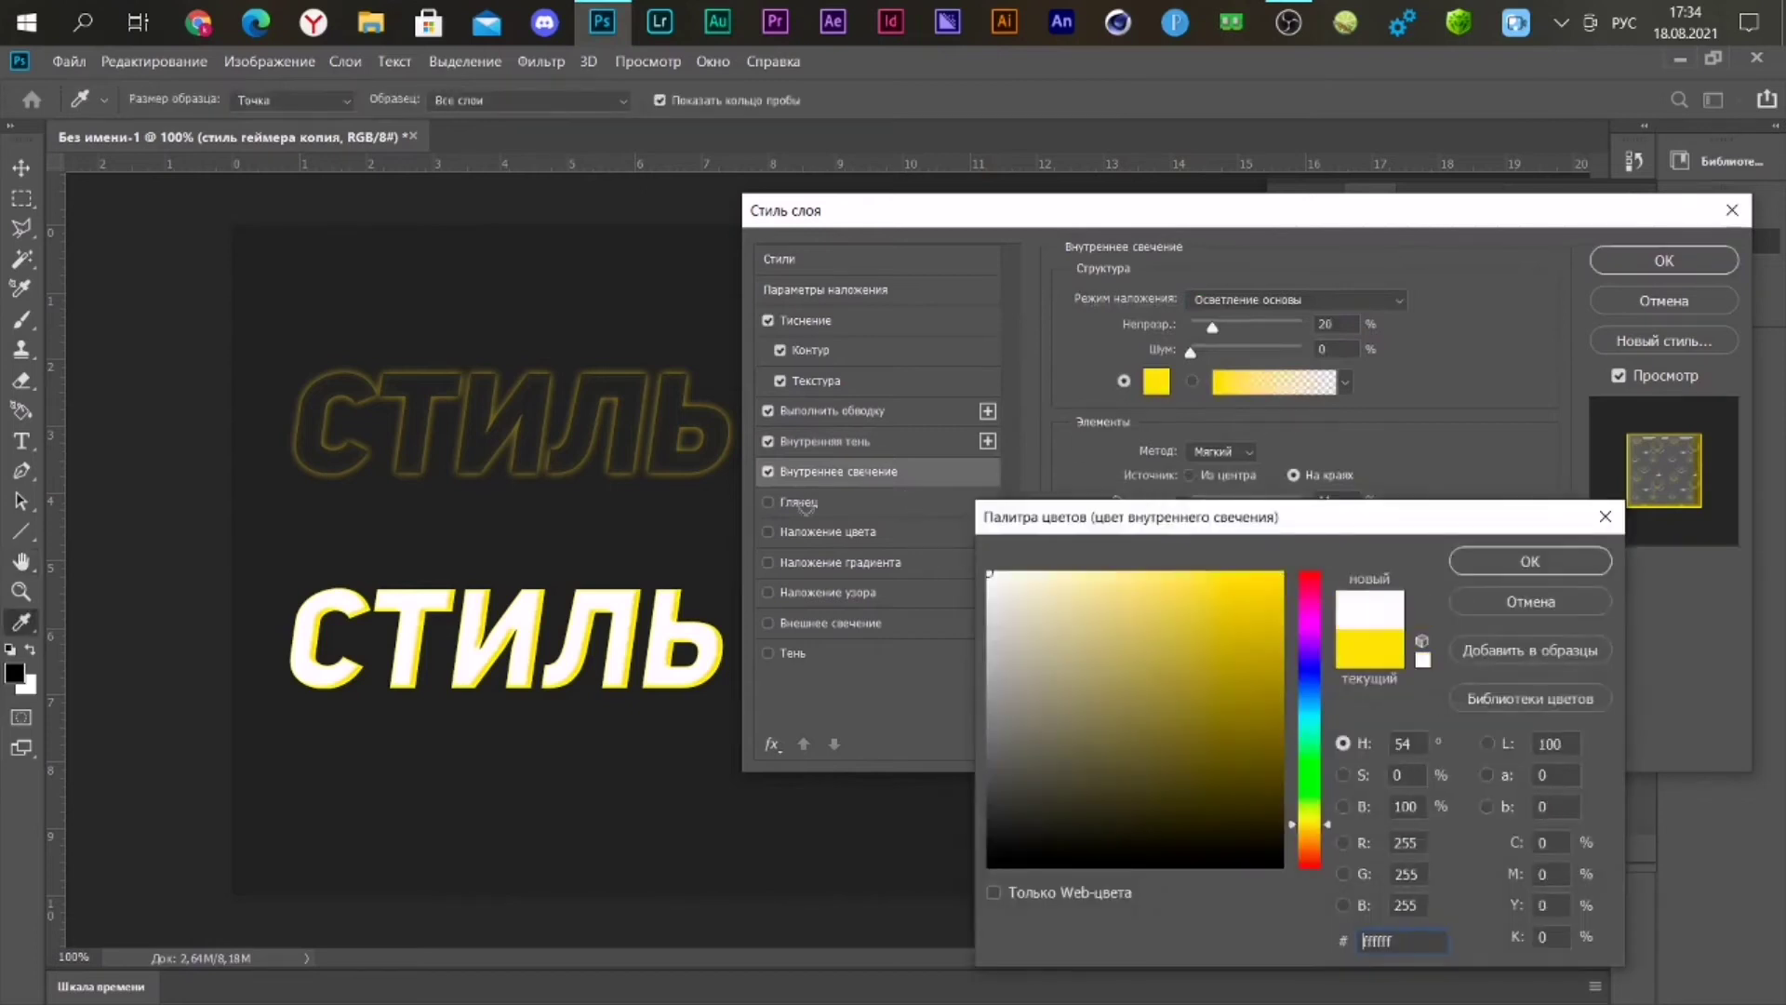
click(1495, 561)
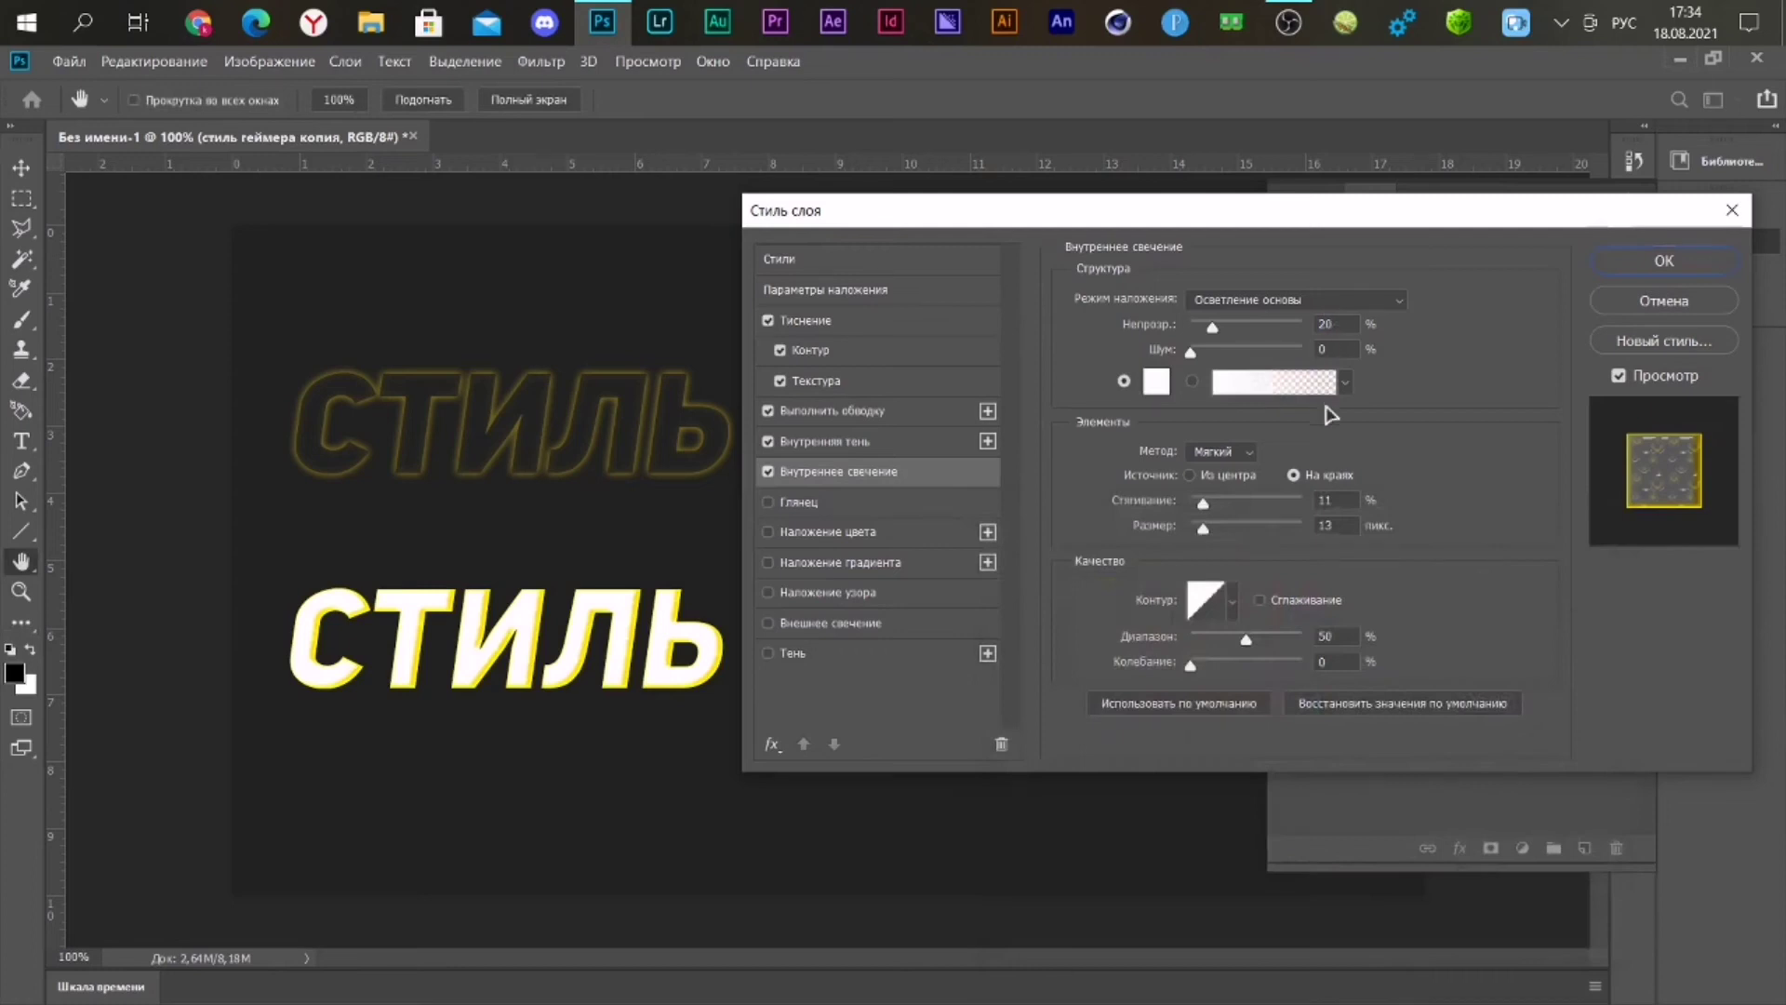
double_click(1345, 500)
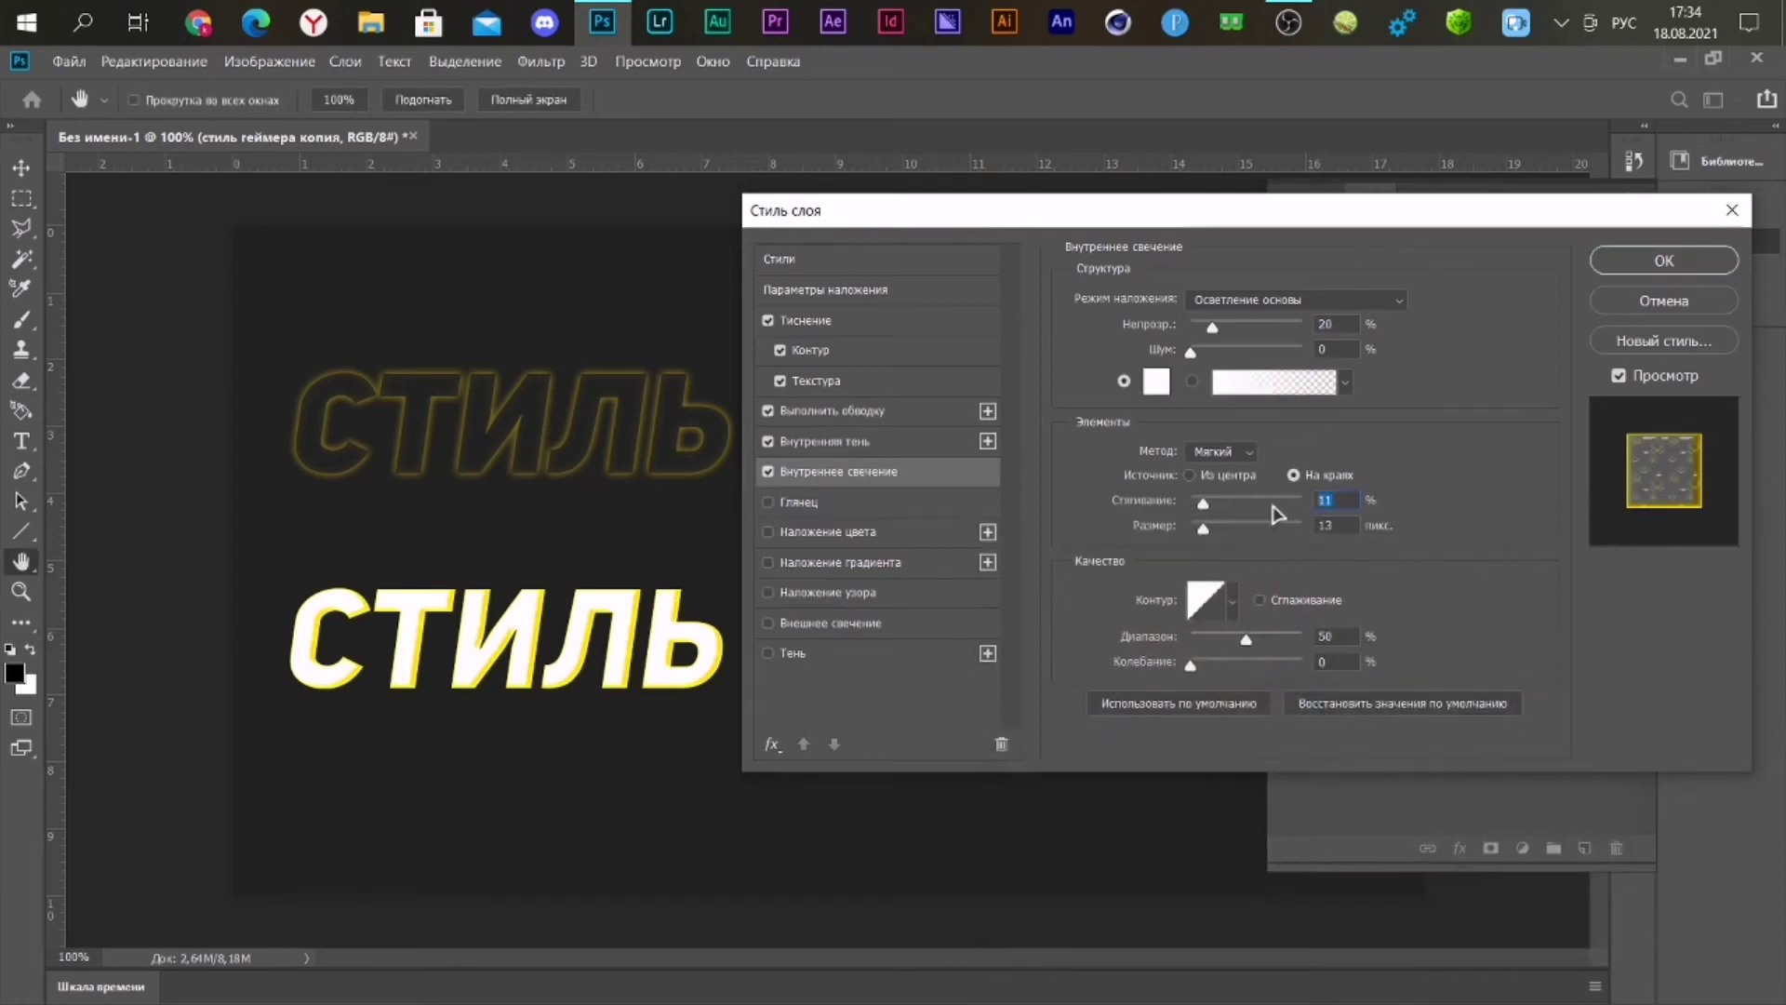
text(0)
key(Tab)
text(3)
click(802, 502)
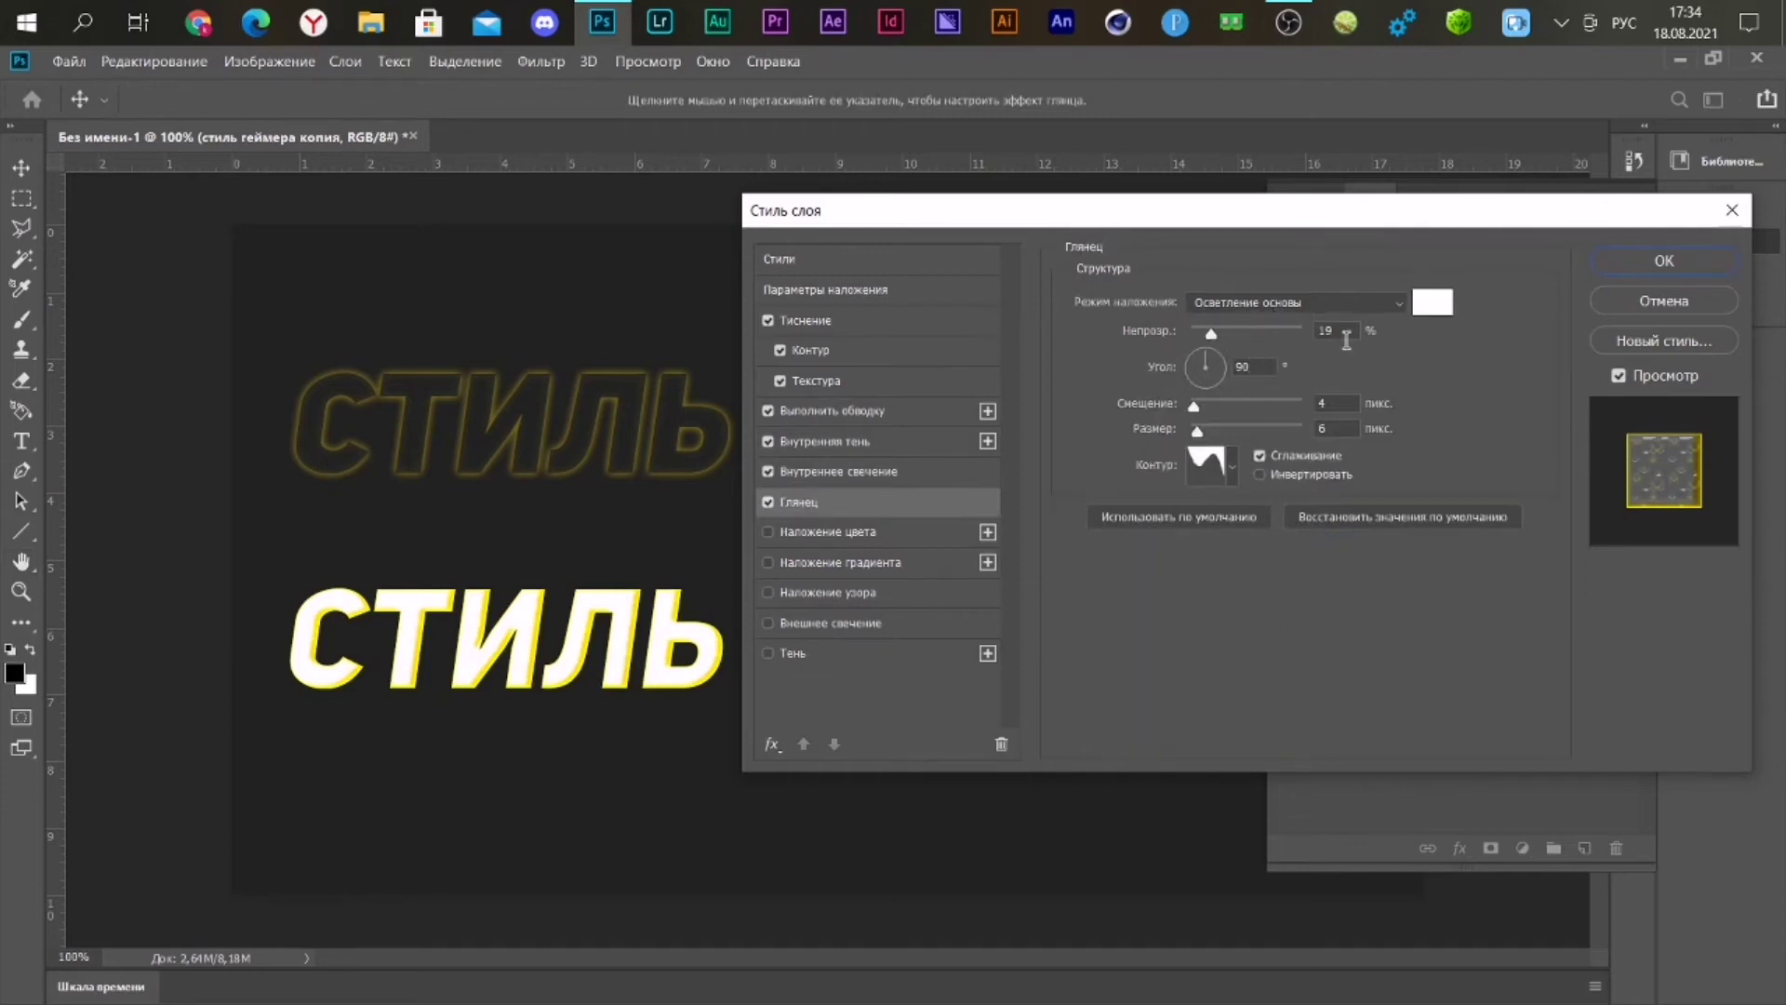
- Save the satin's wavy contour curve as a new preset named 1111
click(1247, 365)
key(Tab)
key(Tab)
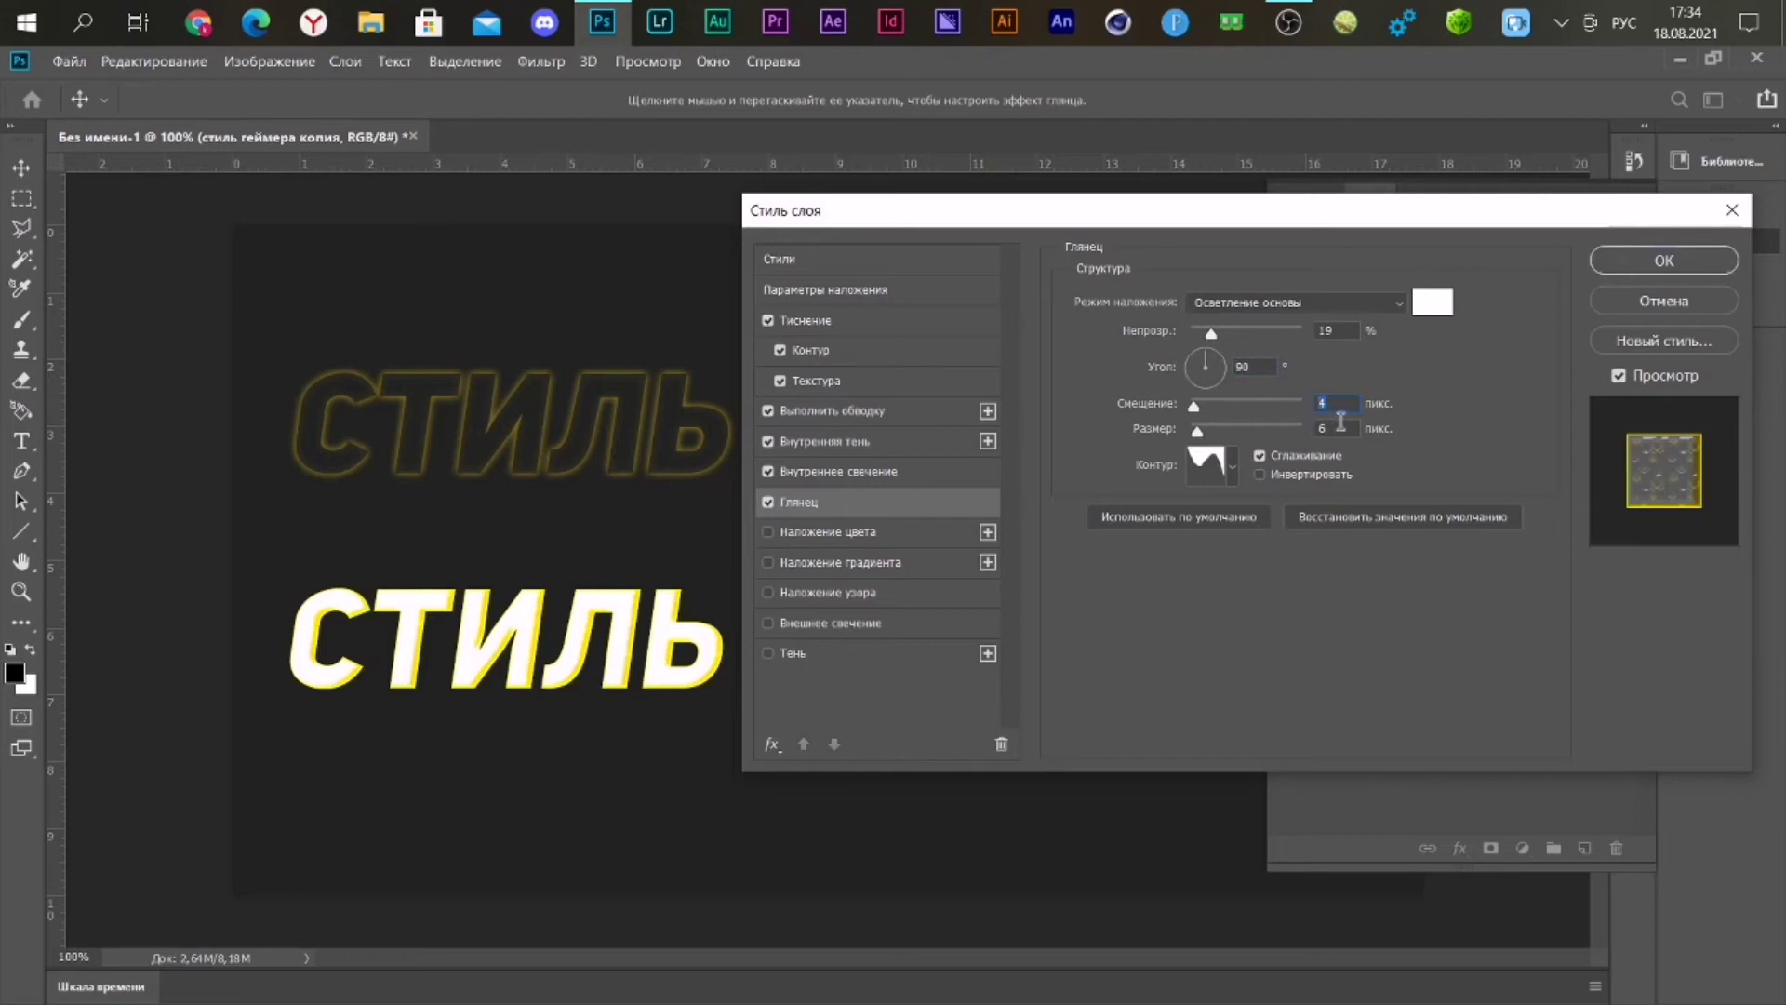
click(1206, 462)
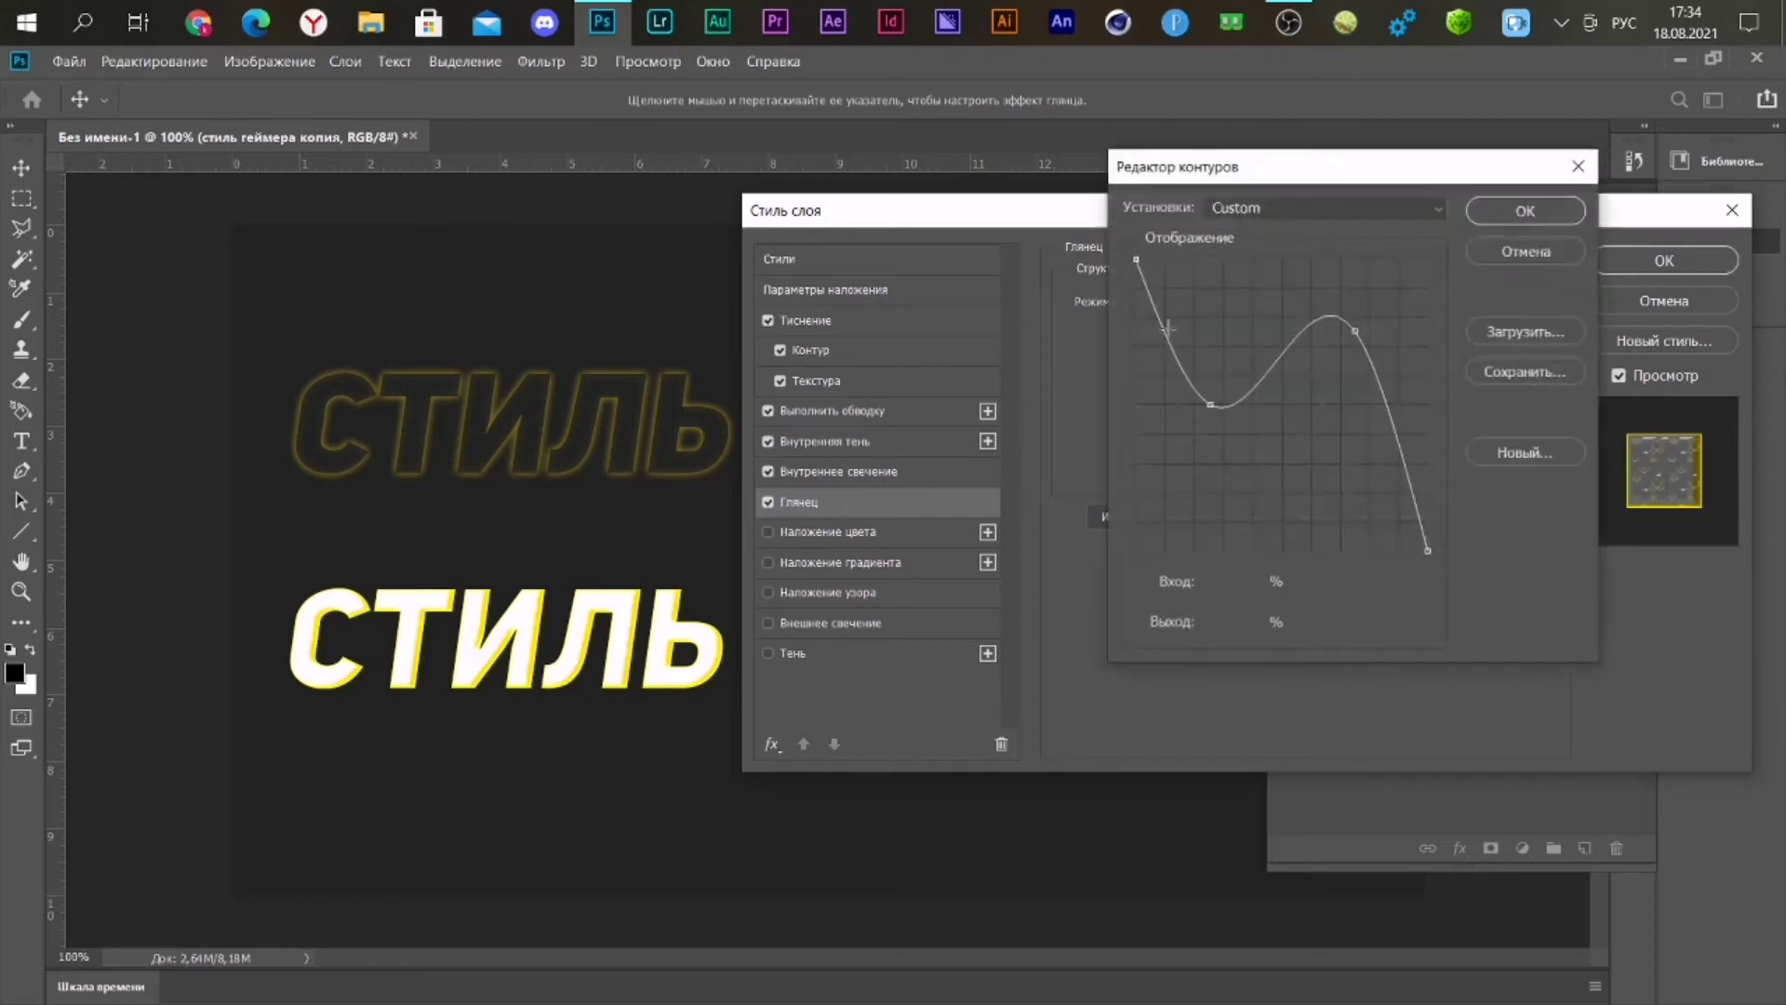
click(1526, 253)
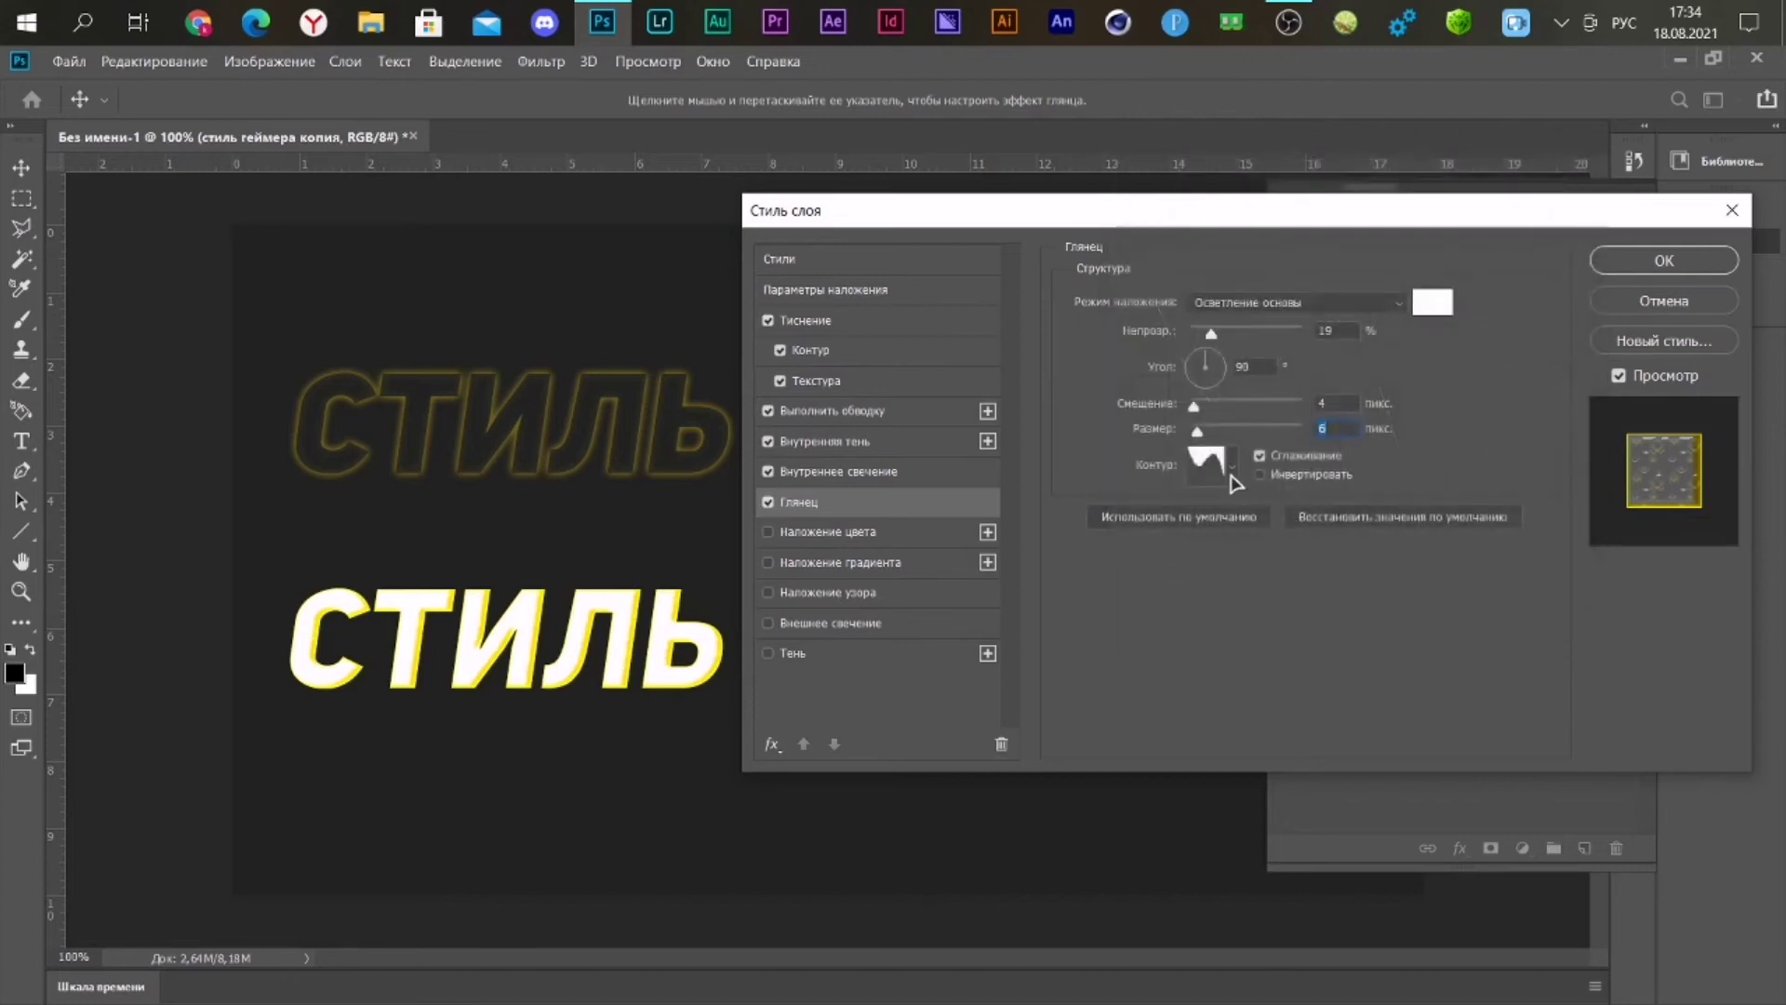
click(1232, 470)
click(1230, 474)
click(1209, 462)
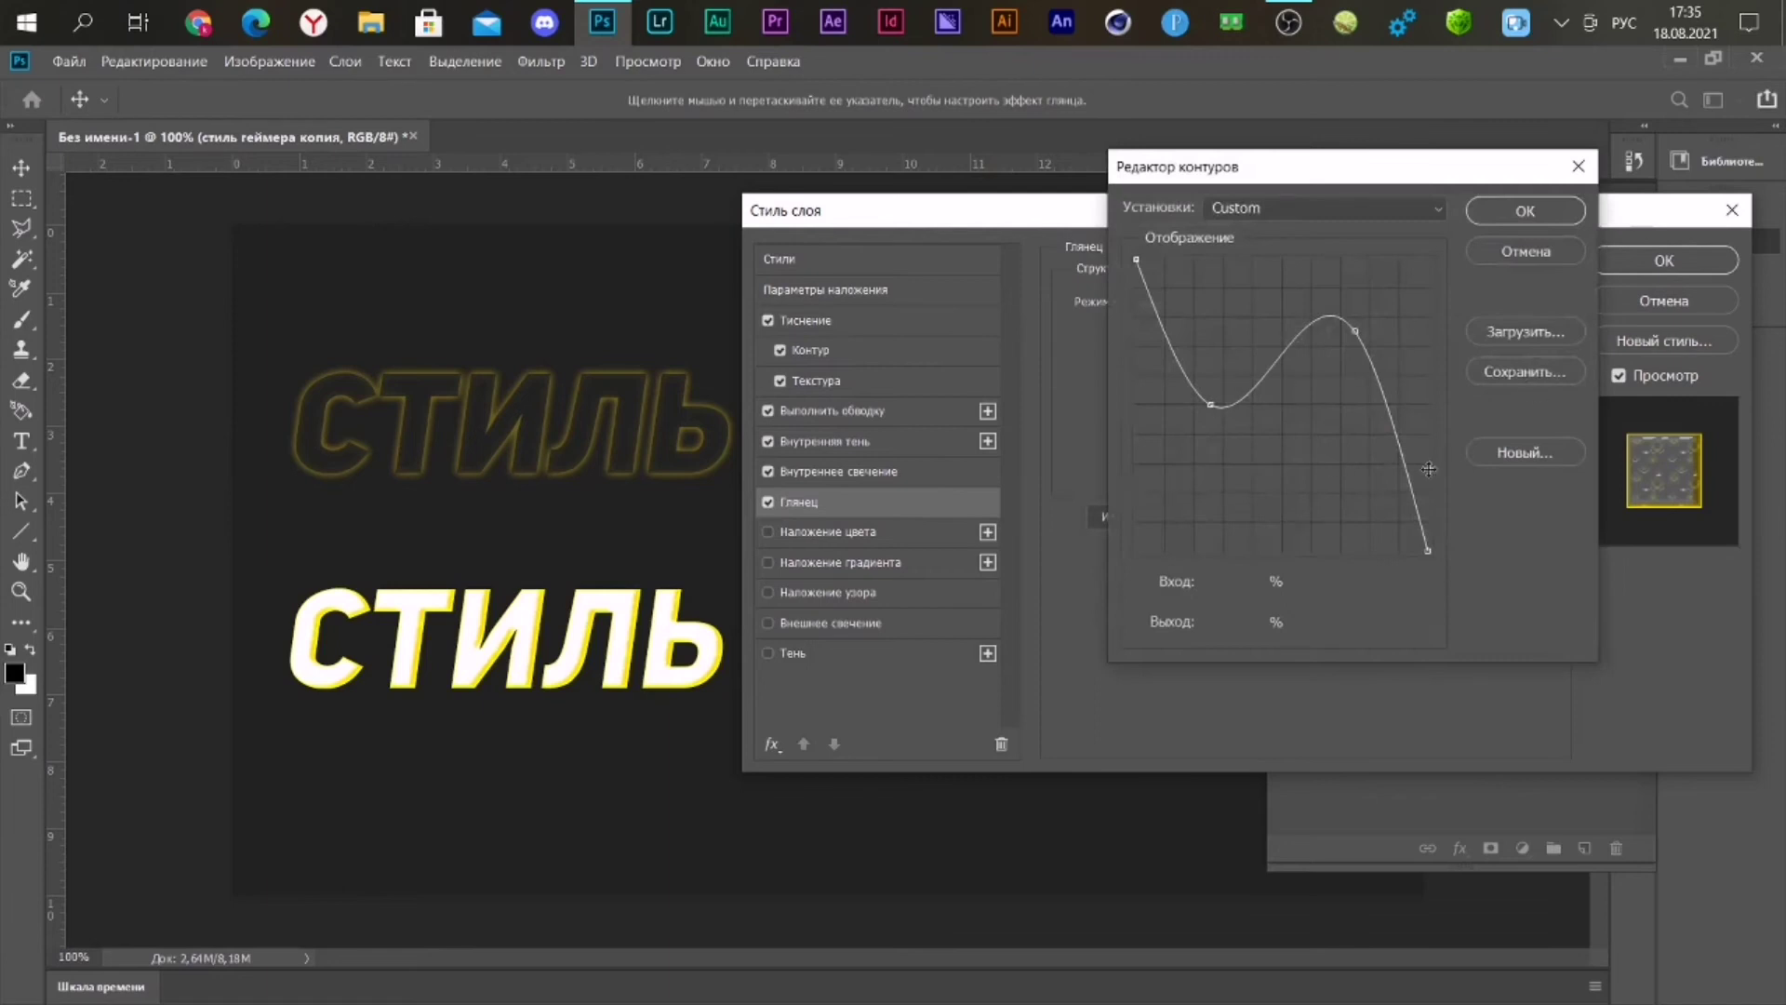
click(1524, 453)
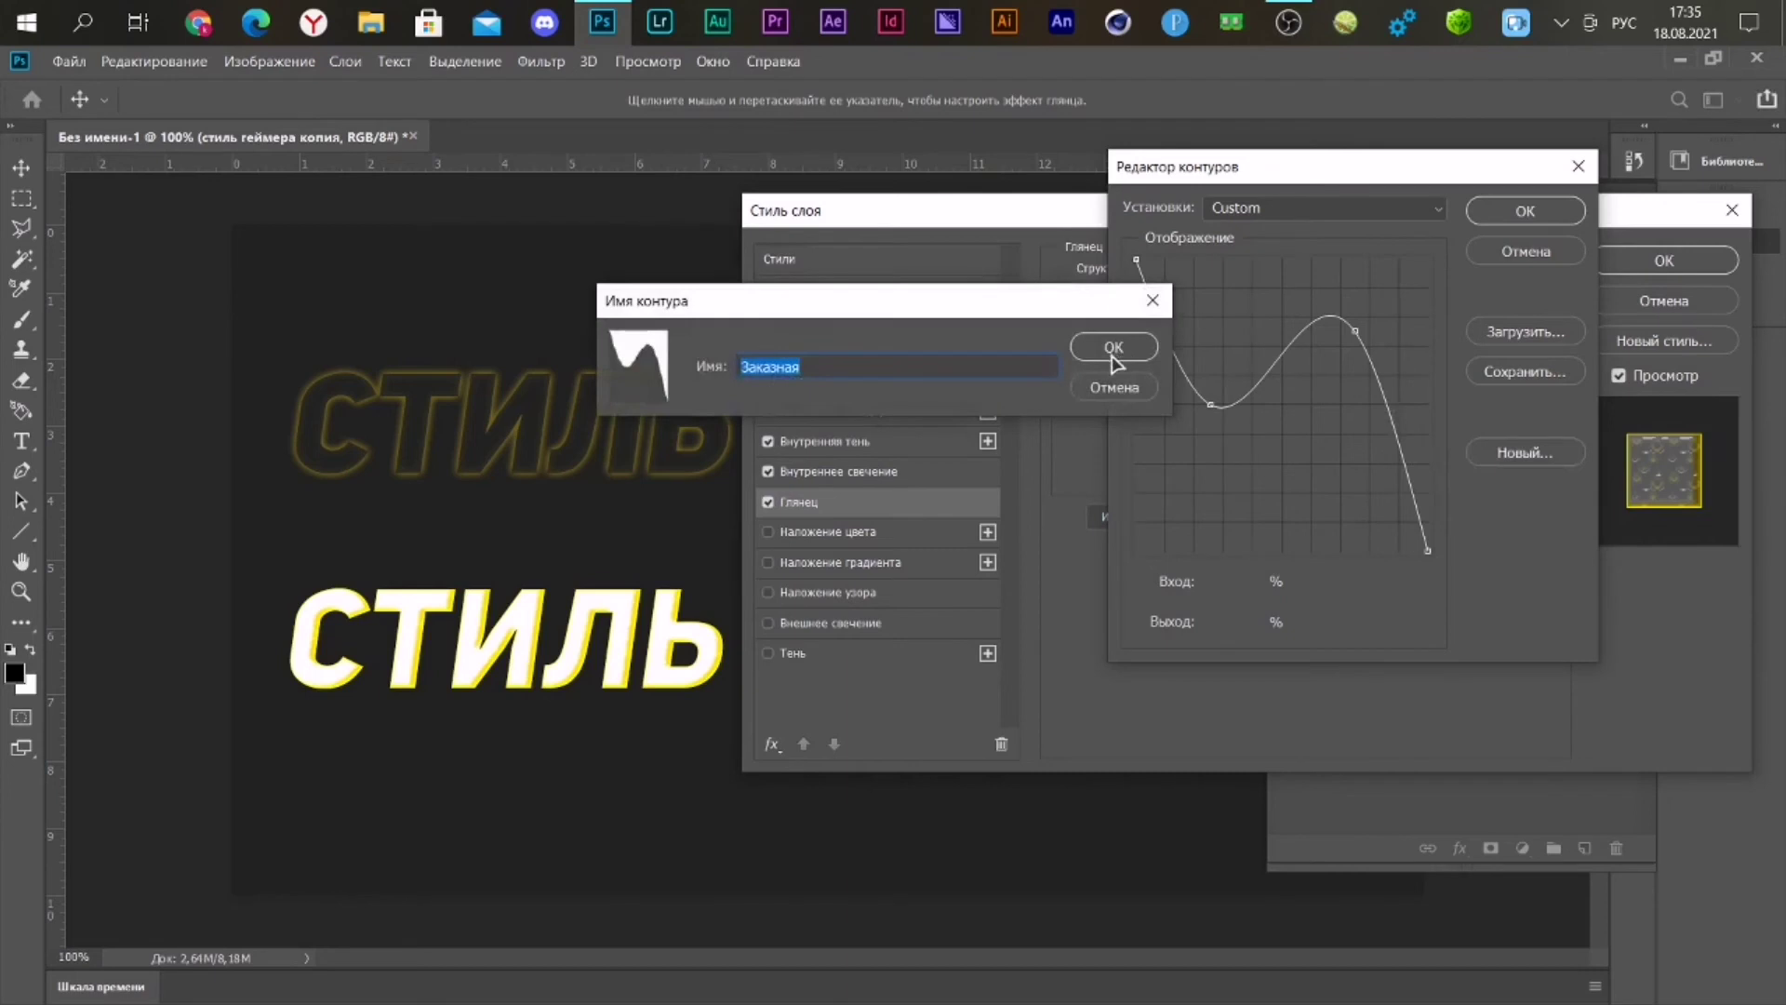
key(BackSpace)
text(1111)
click(1105, 351)
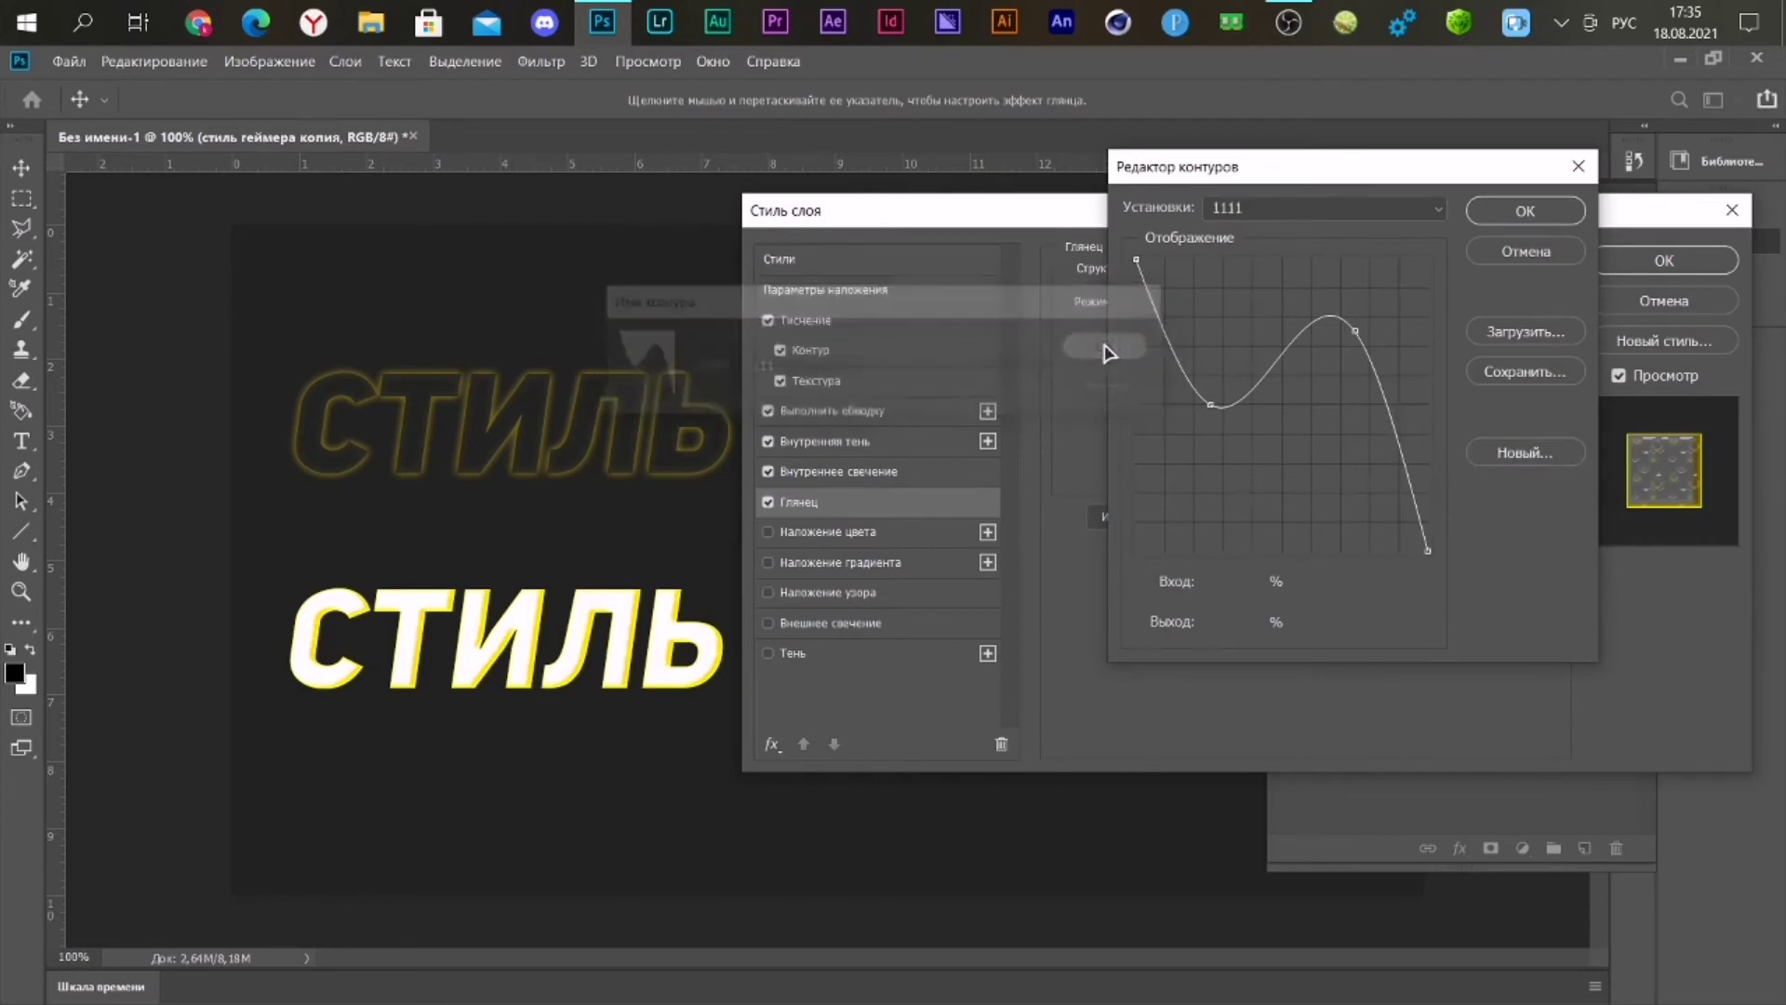
click(1481, 212)
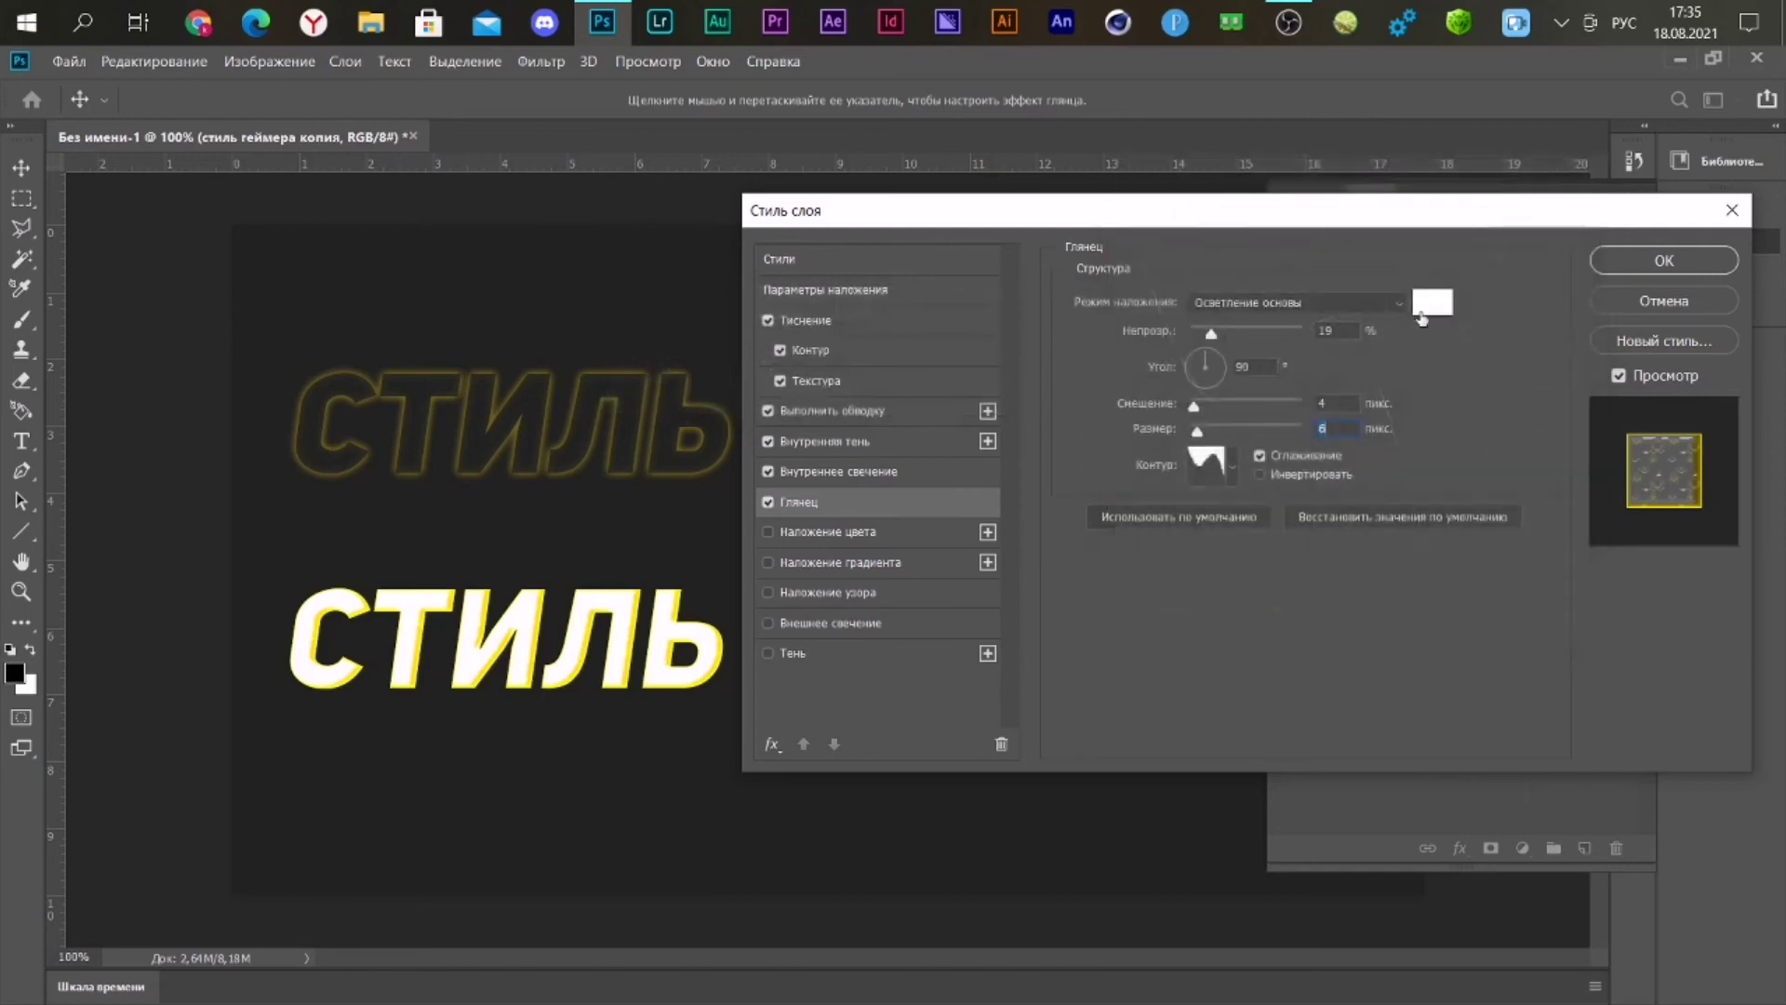
- Choose the satin's contour shape from the contour preset list
click(1234, 468)
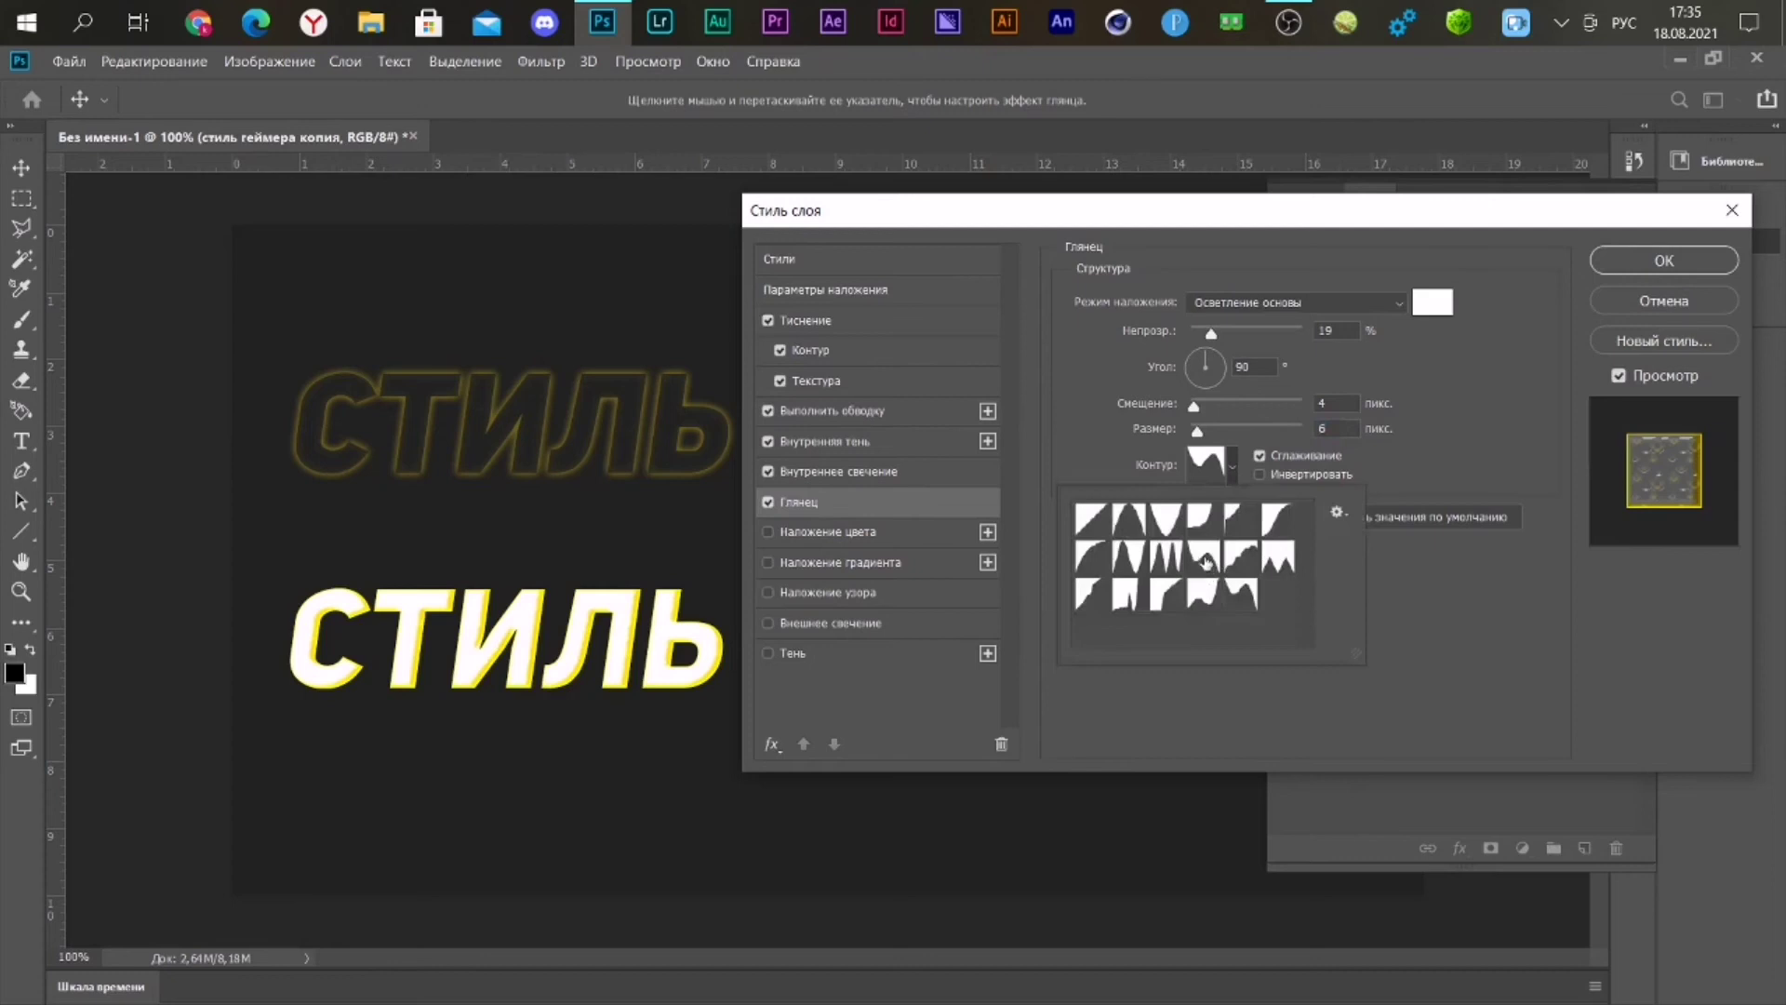
click(1207, 561)
click(1229, 598)
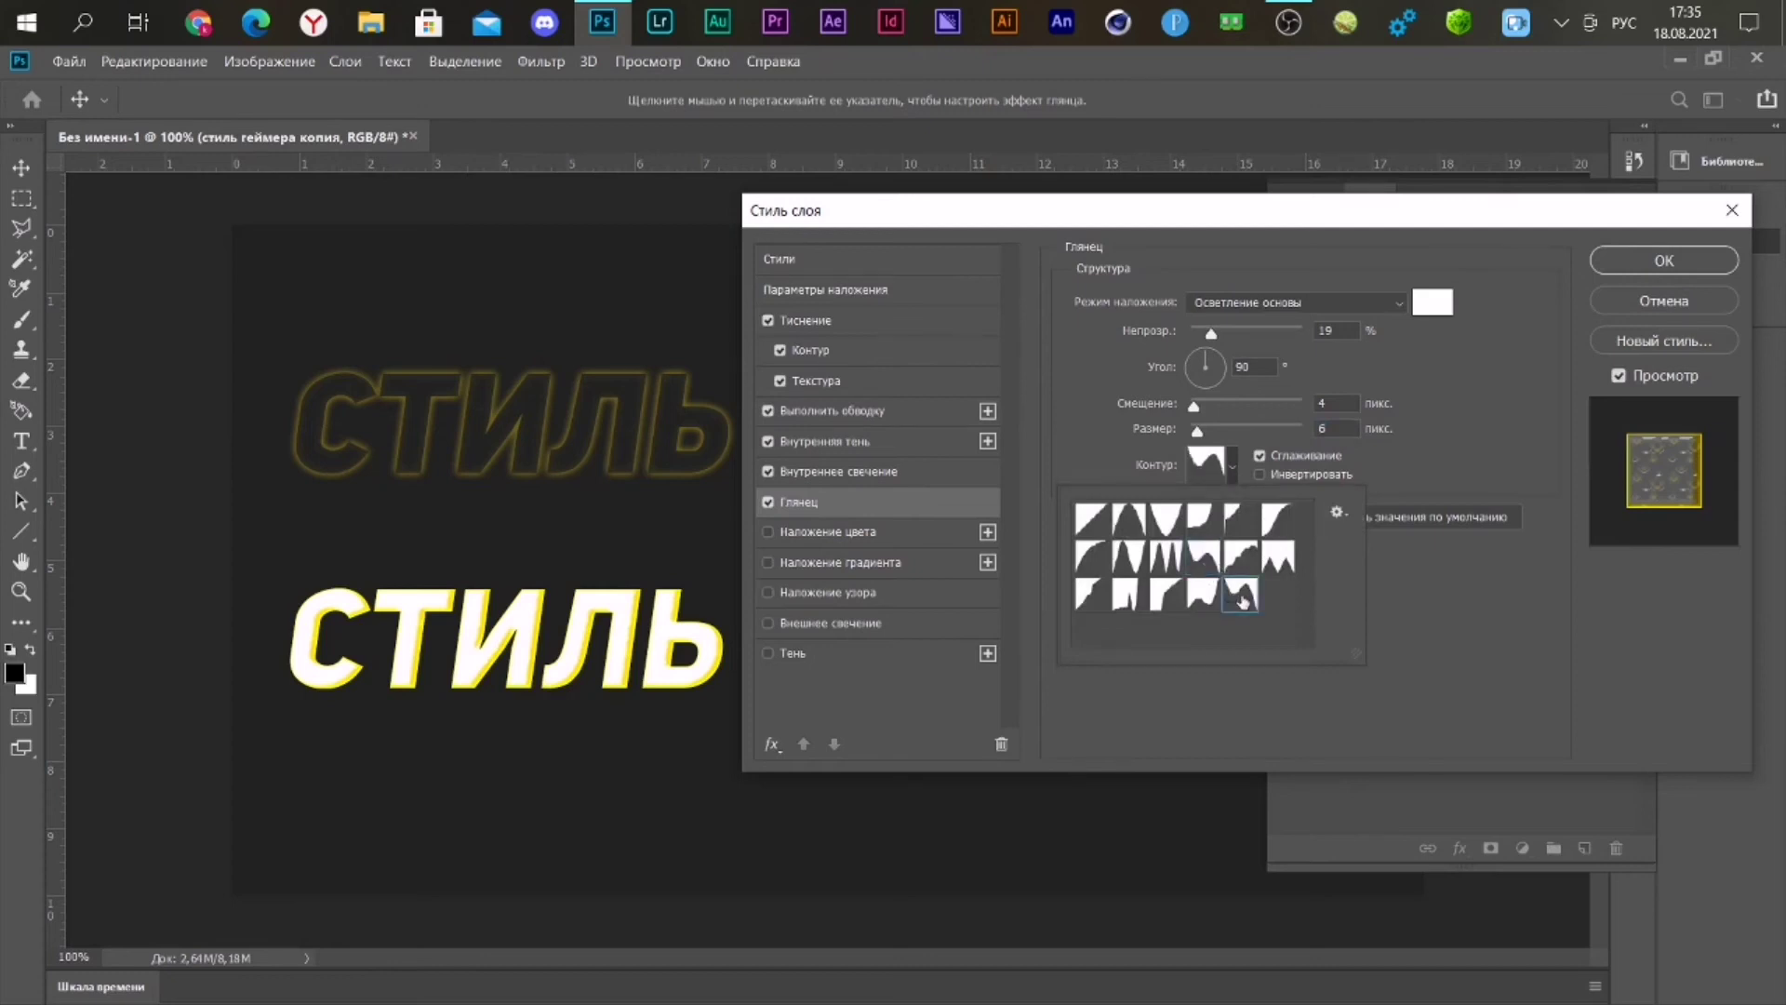
click(1477, 642)
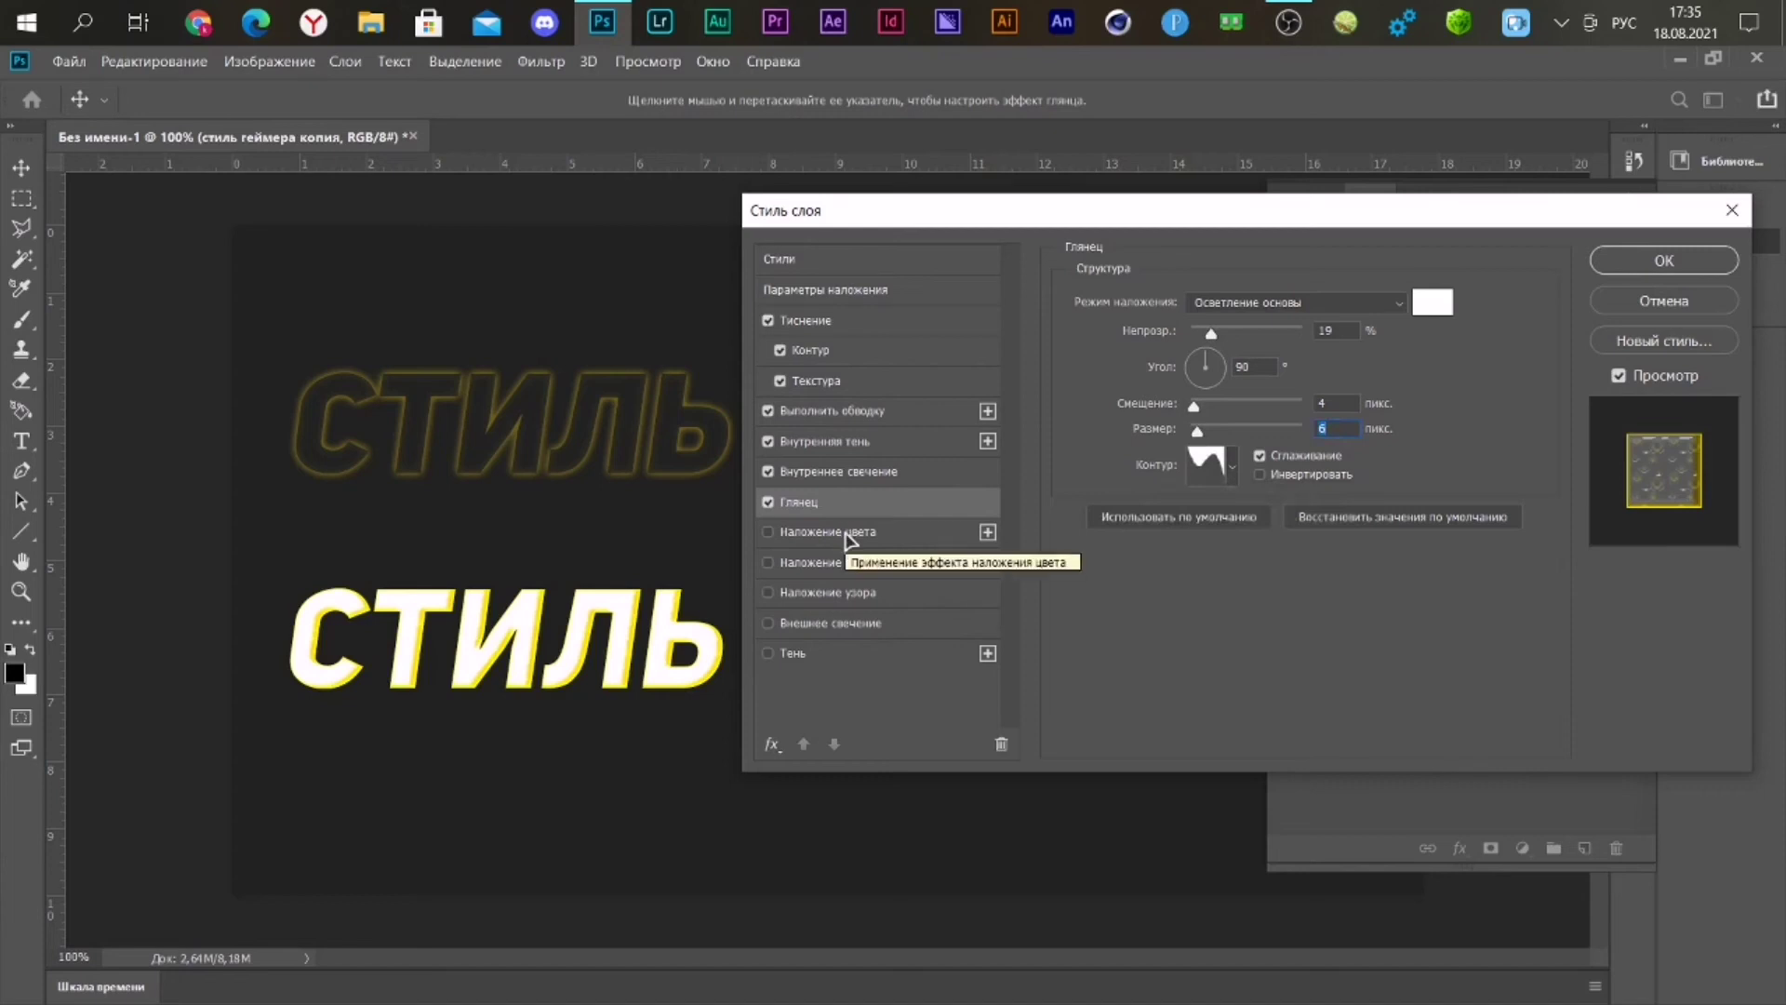
- Add a yellow linear Gradient Overlay, normal at 100% opacity and −90°, to the copy layer
click(842, 564)
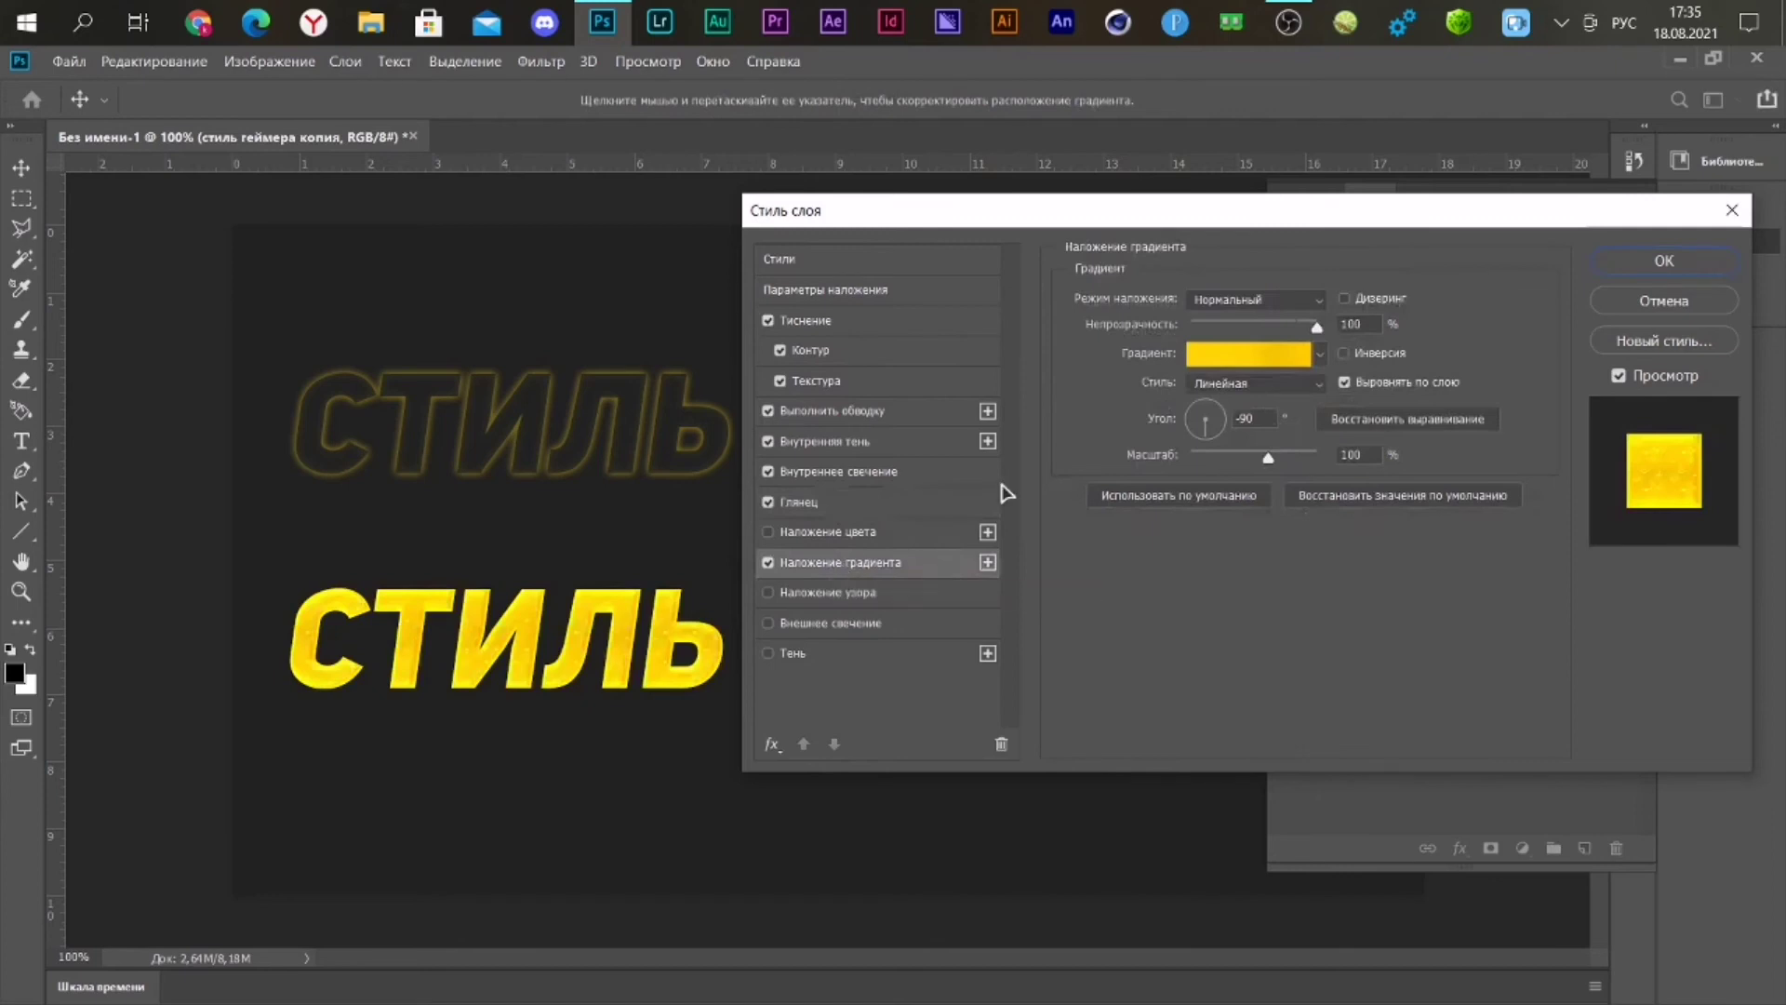
click(1231, 366)
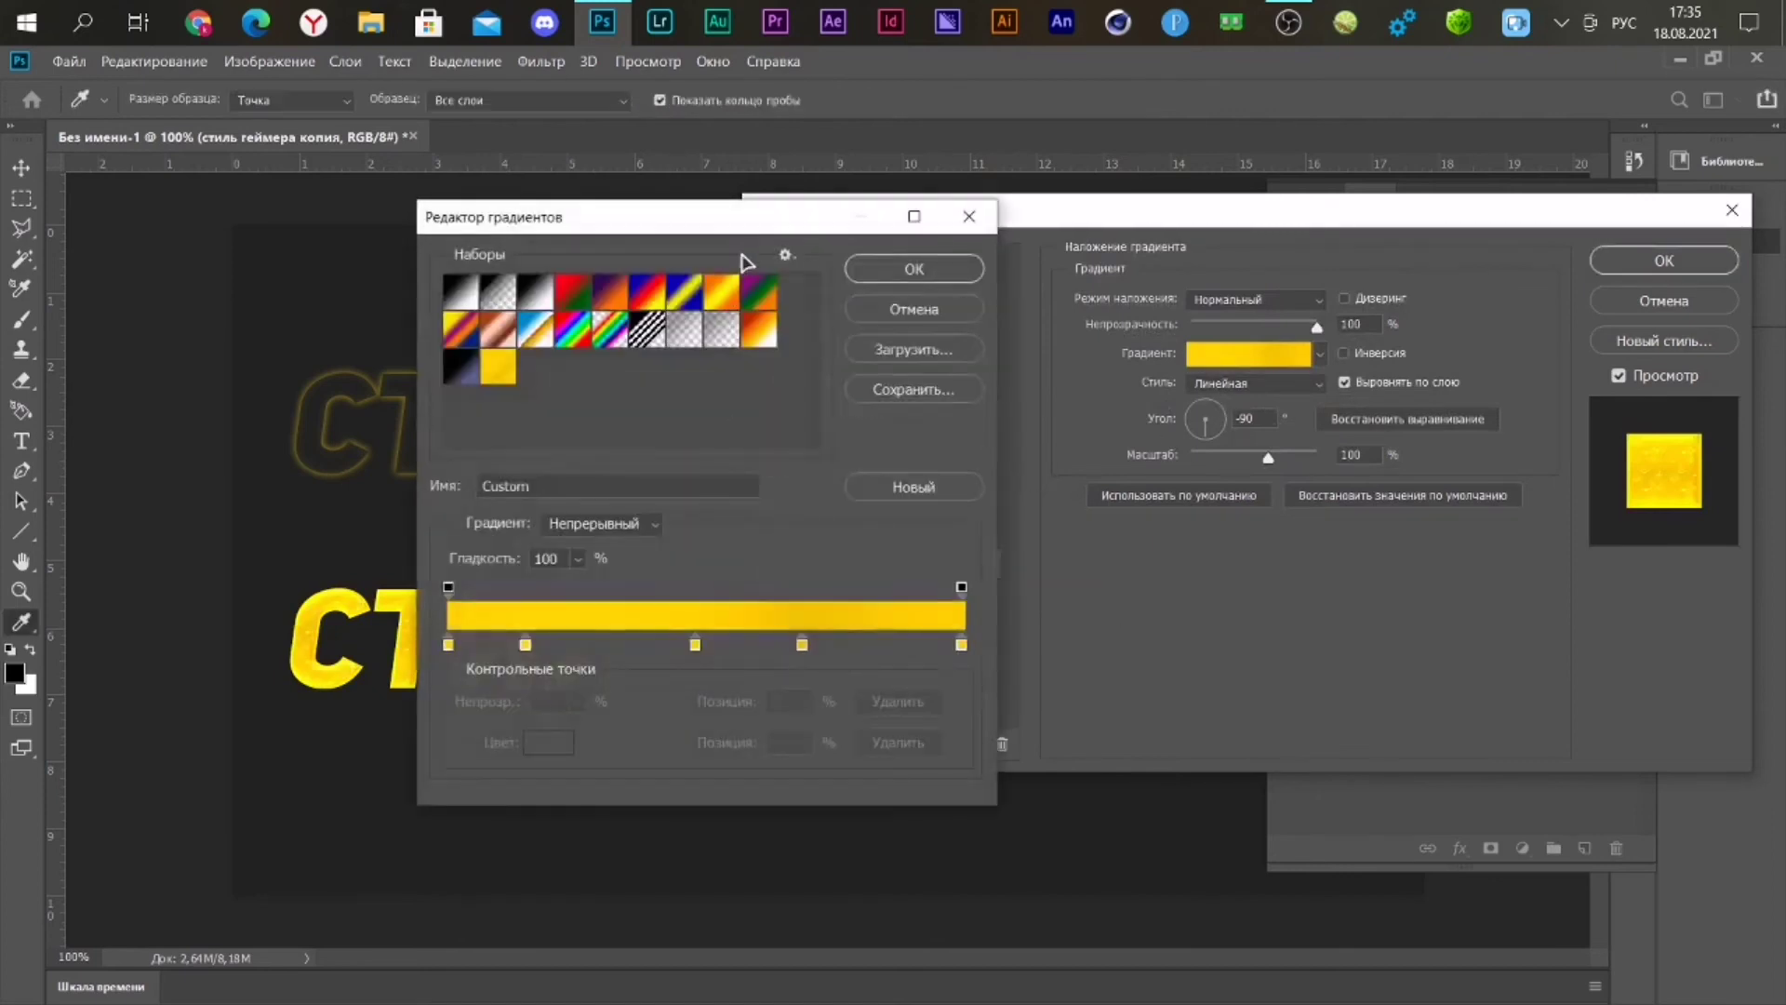
drag(735, 233, 478, 221)
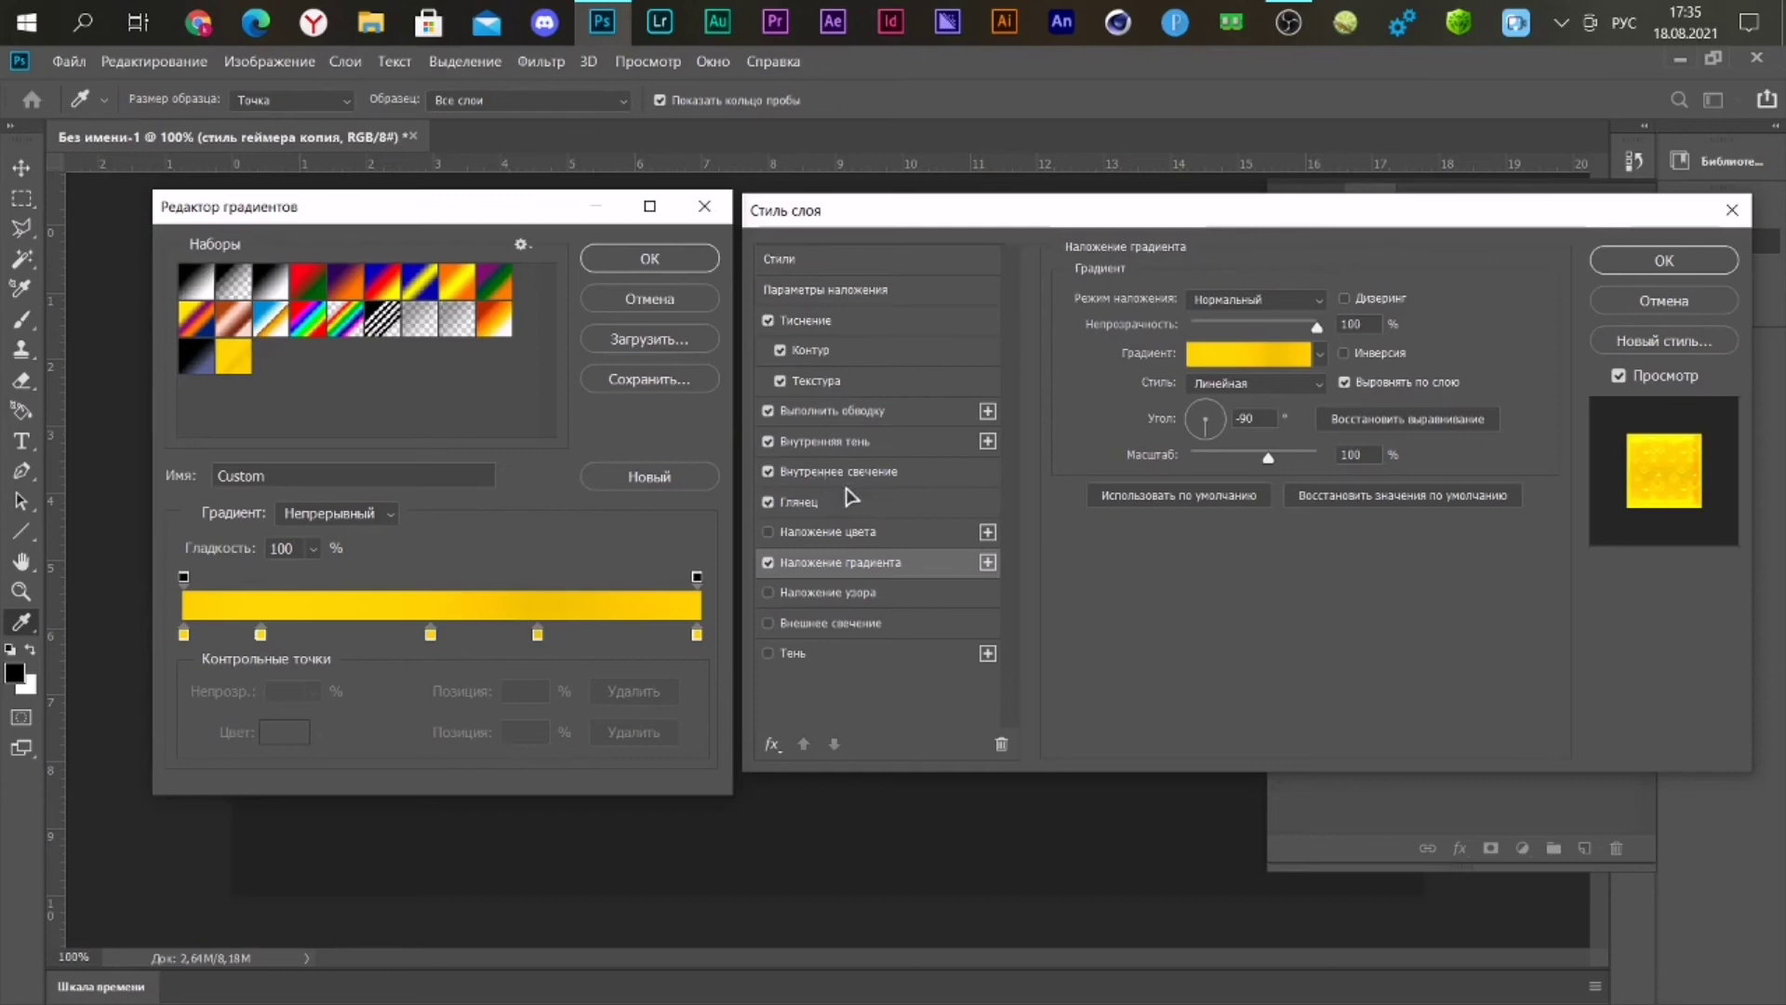
click(649, 260)
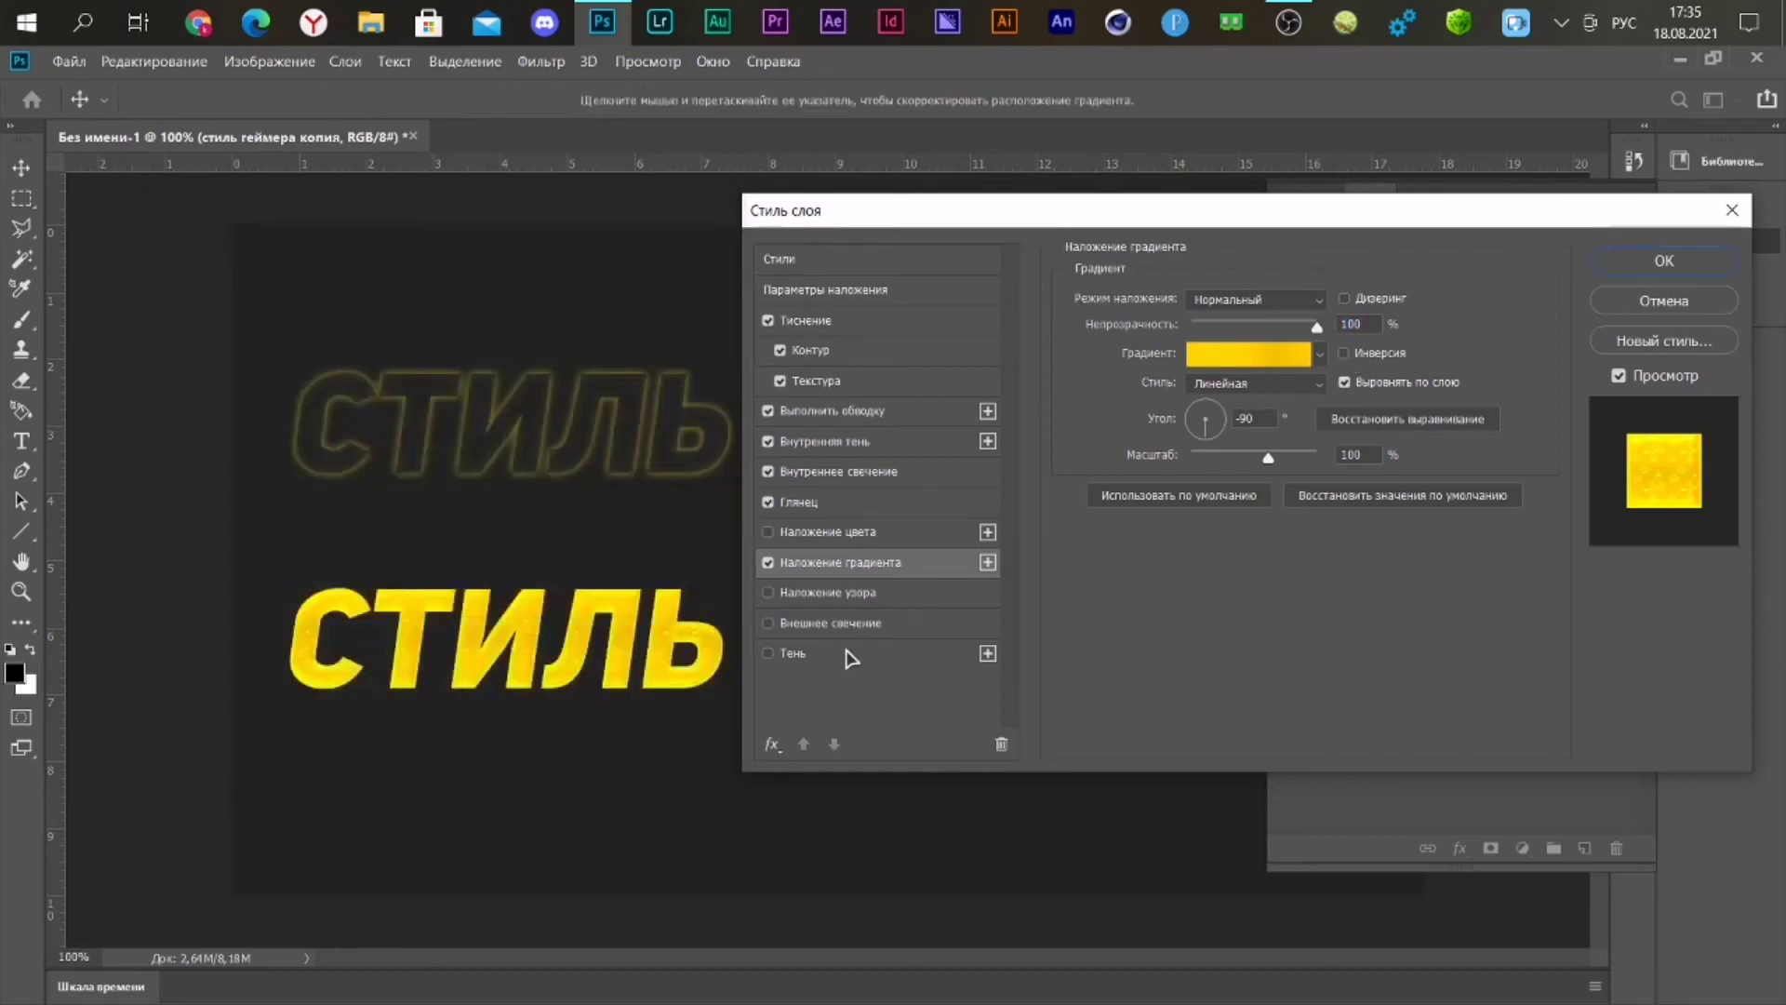
- Enable a dark-gold (8c6300) drop shadow on the gold text, keeping its opacity and size values
click(857, 652)
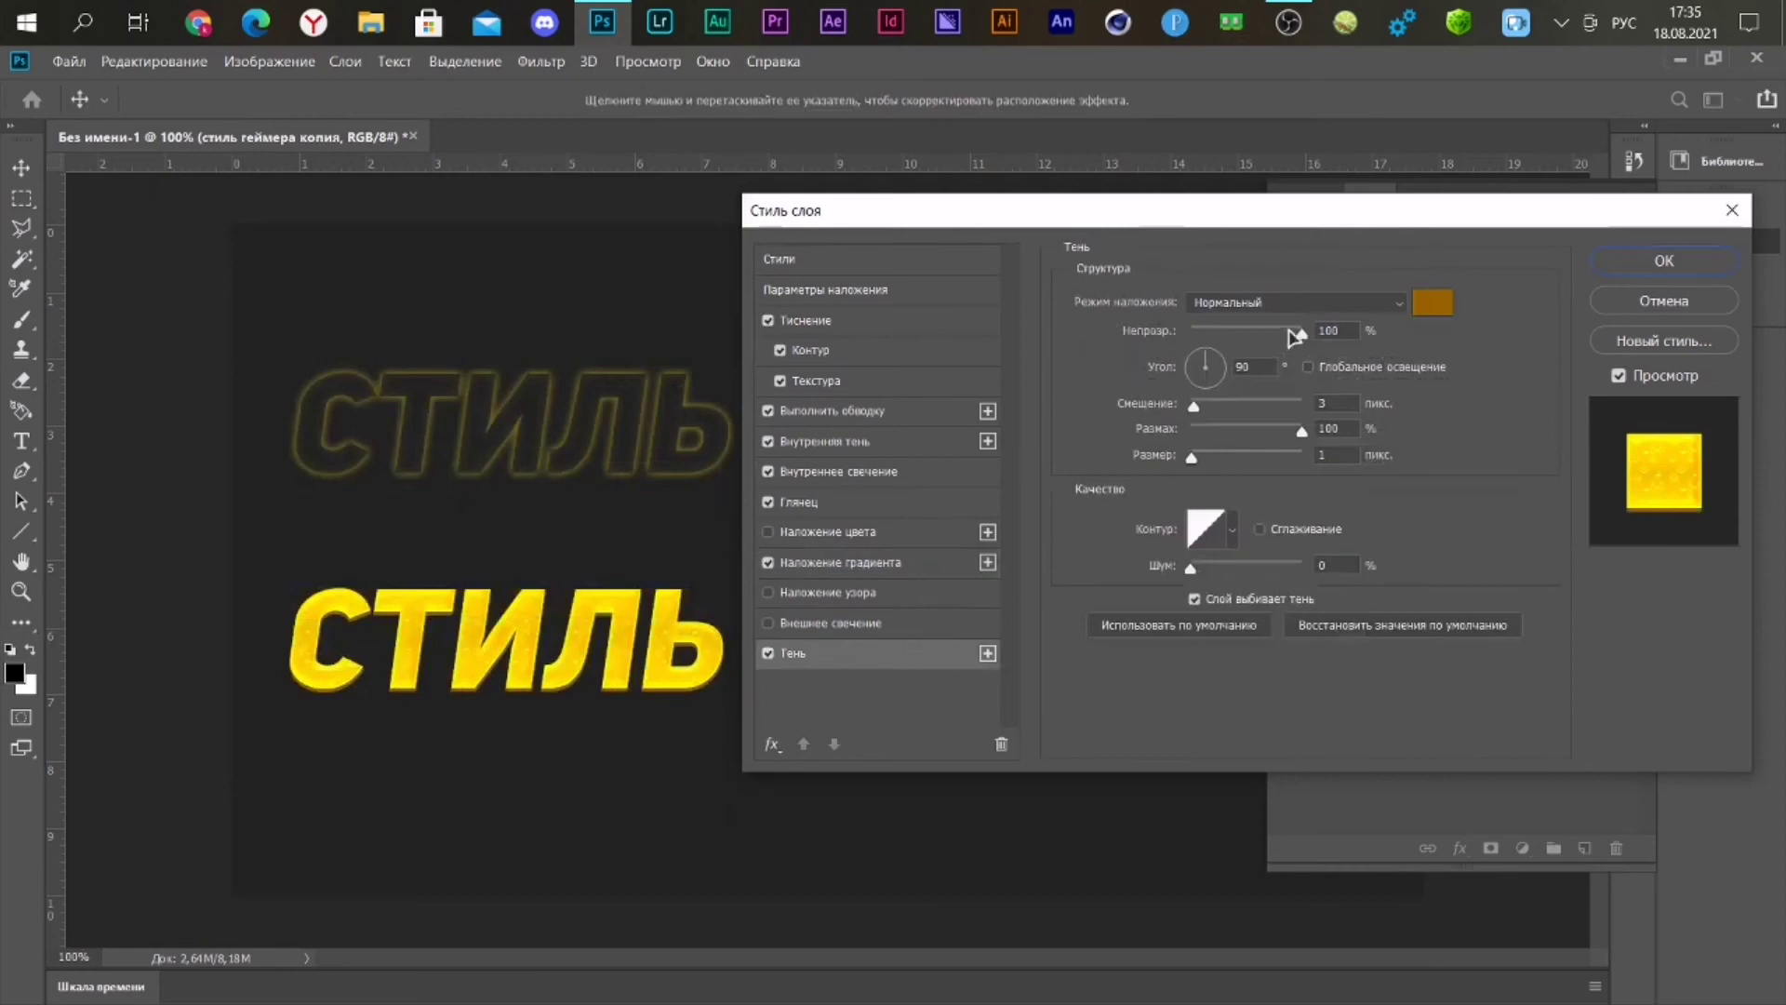
click(1415, 305)
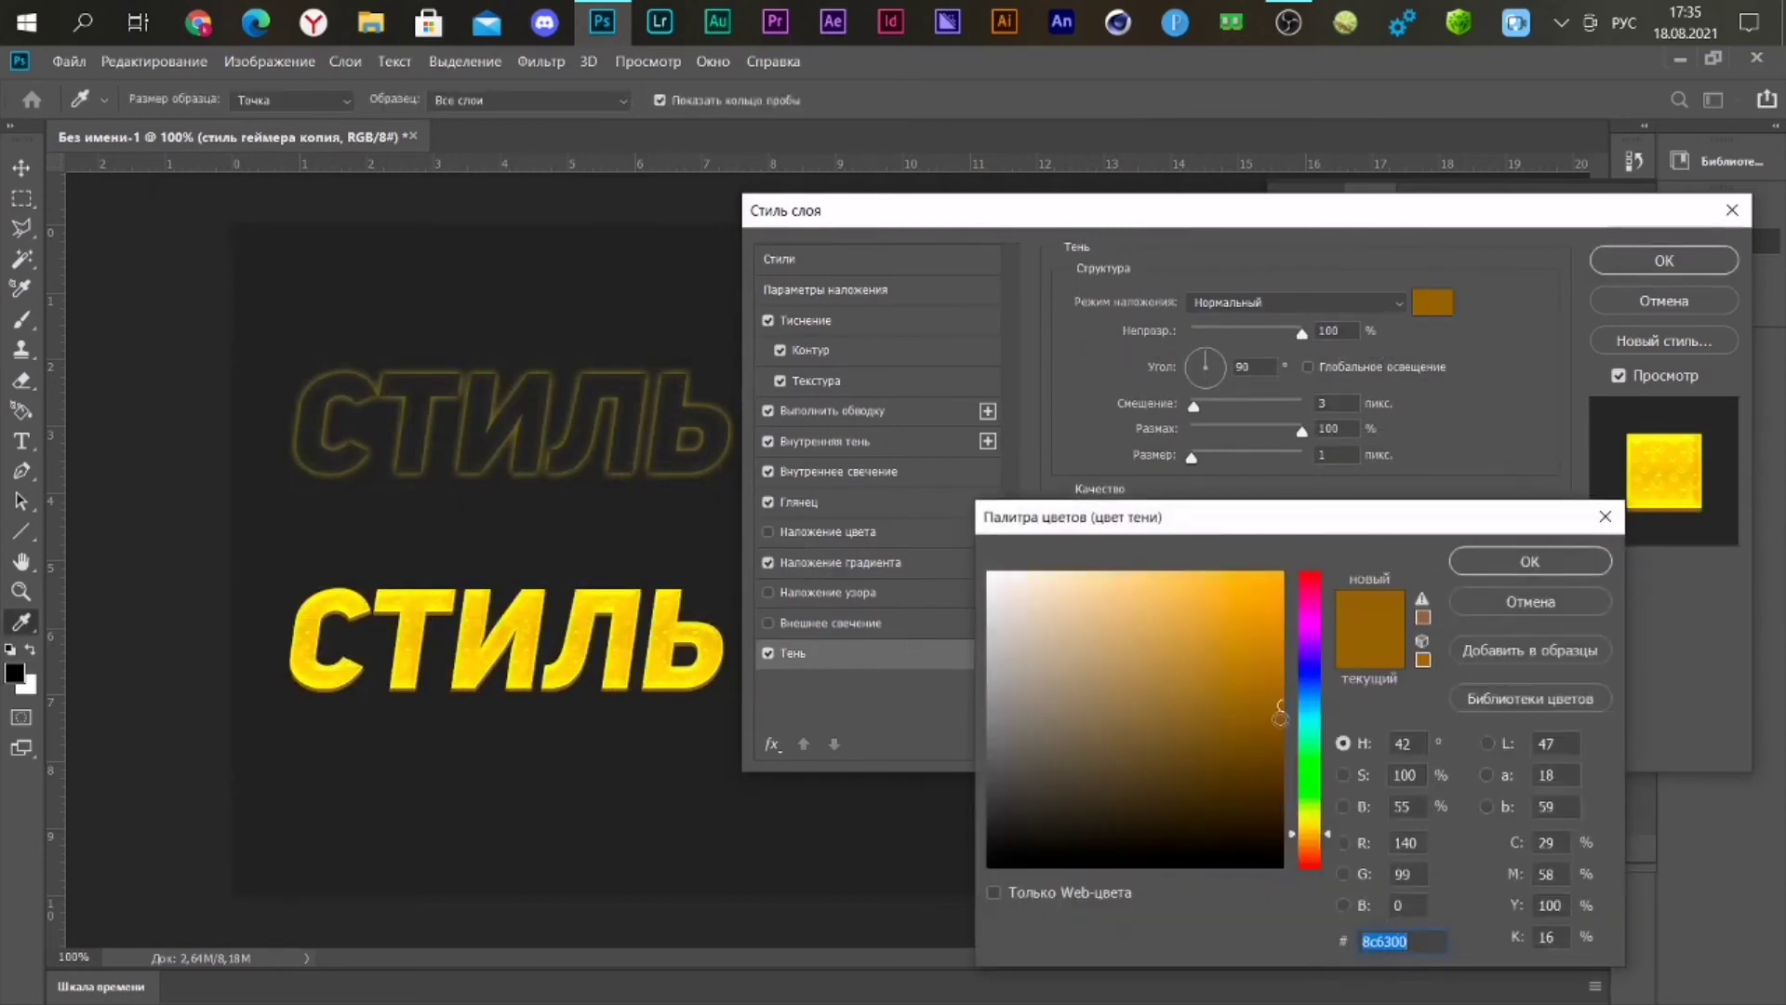
click(1542, 605)
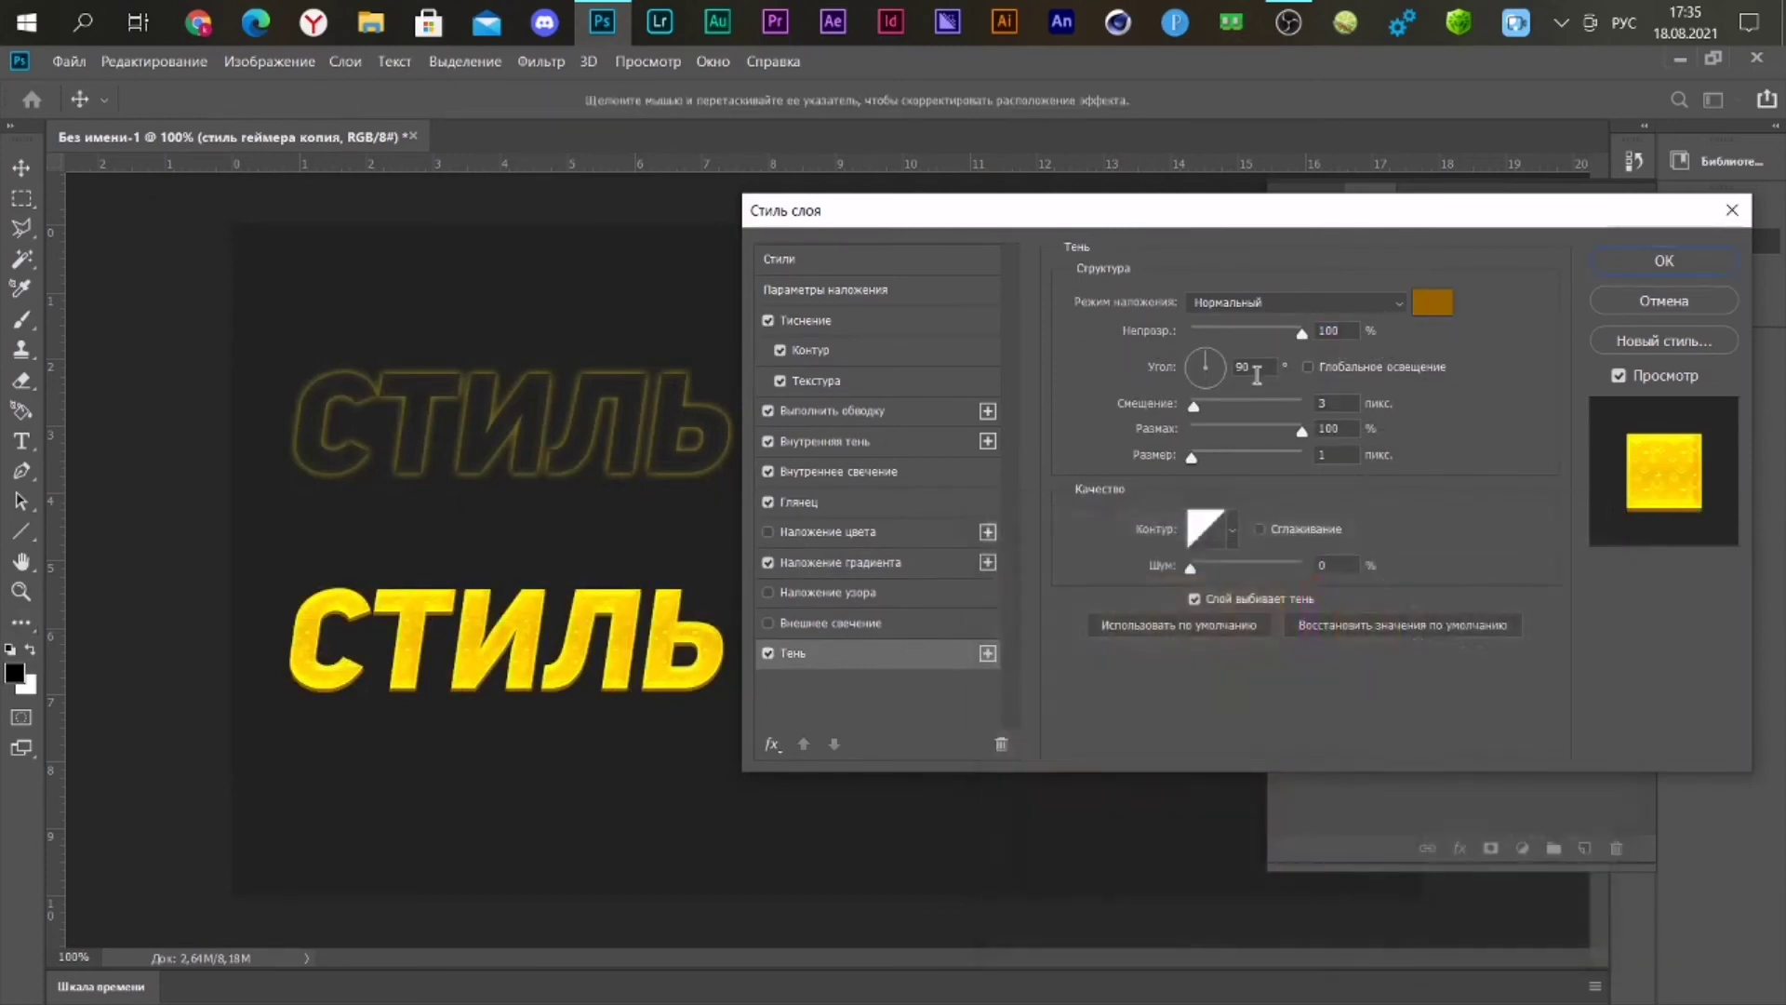
double_click(1324, 332)
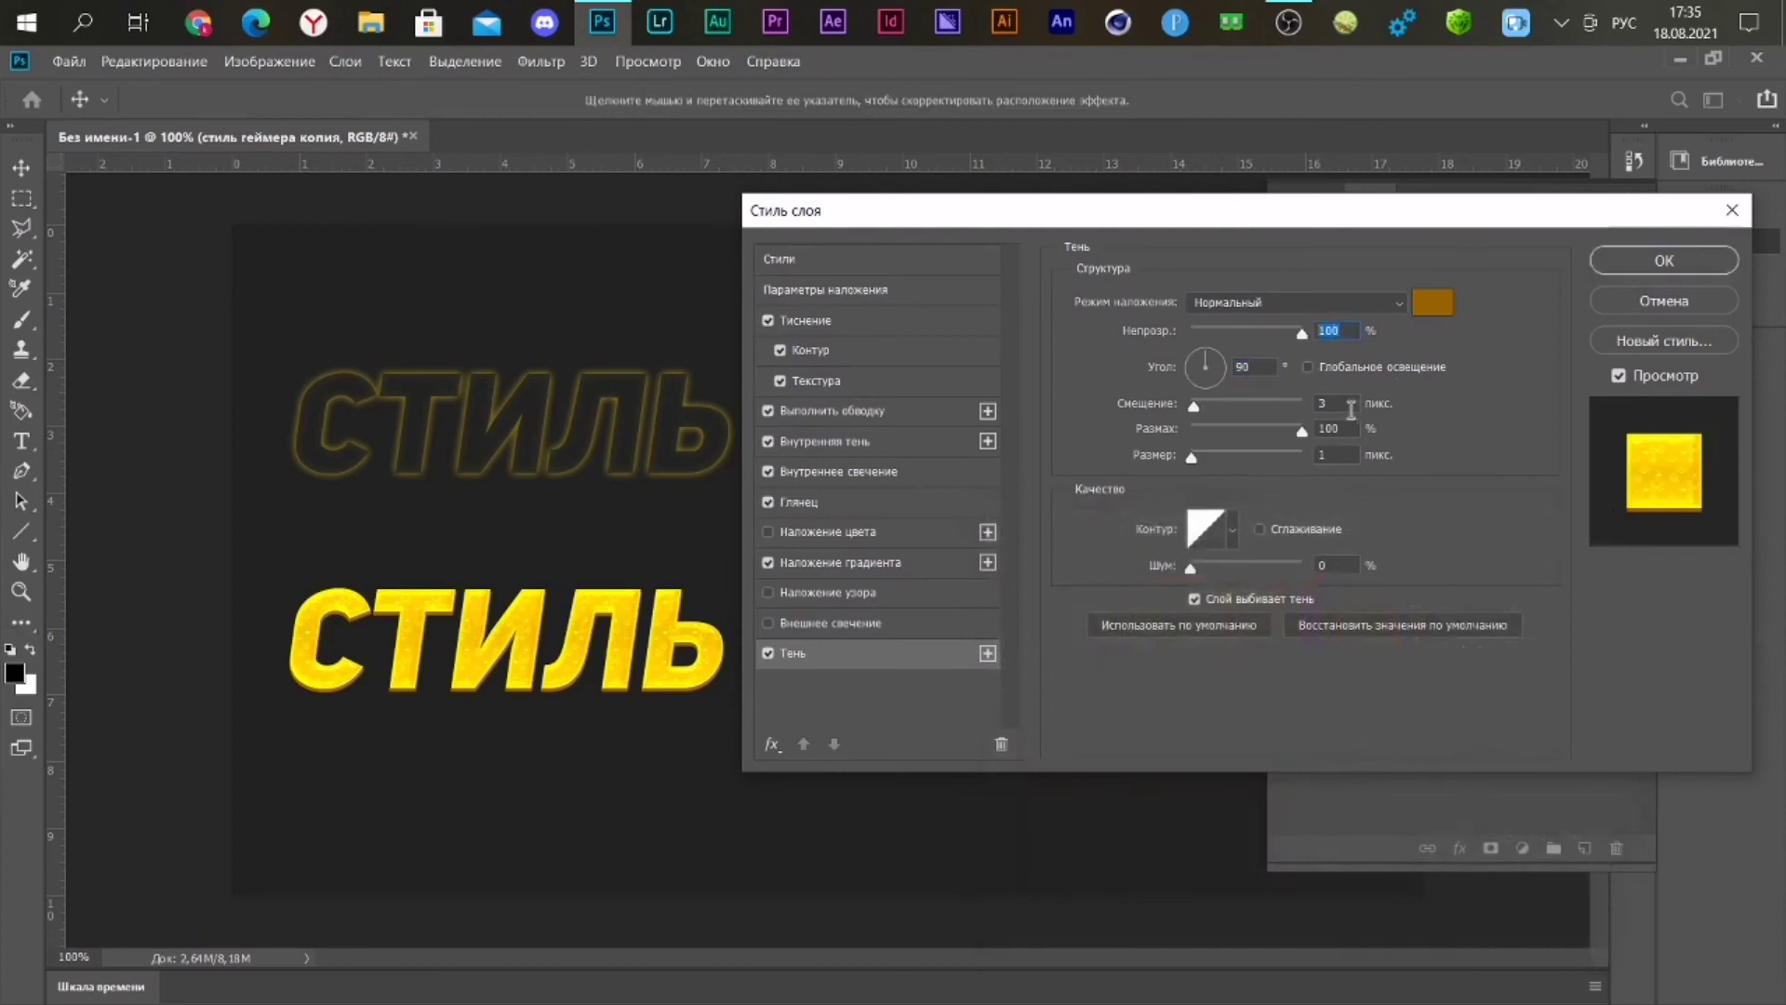
double_click(1322, 455)
- Apply the layer styles, tuck the Layers panel into the icon strip, and zoom out to 83%
click(1639, 261)
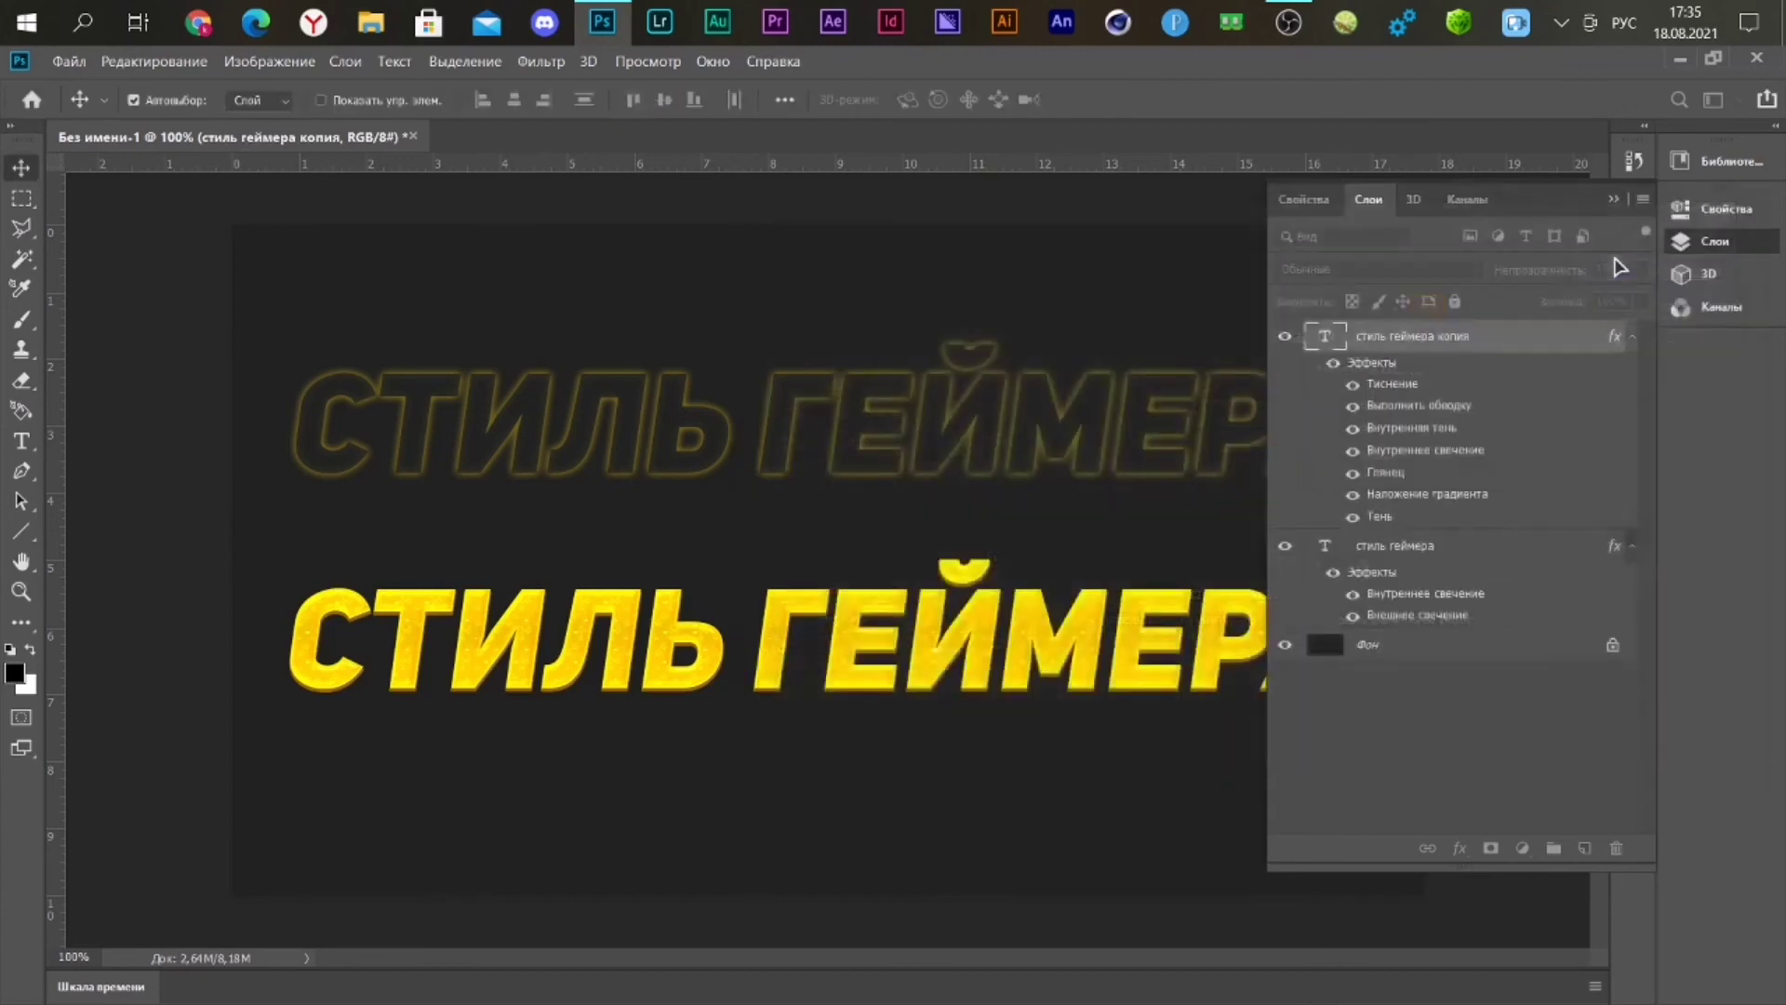
click(1614, 200)
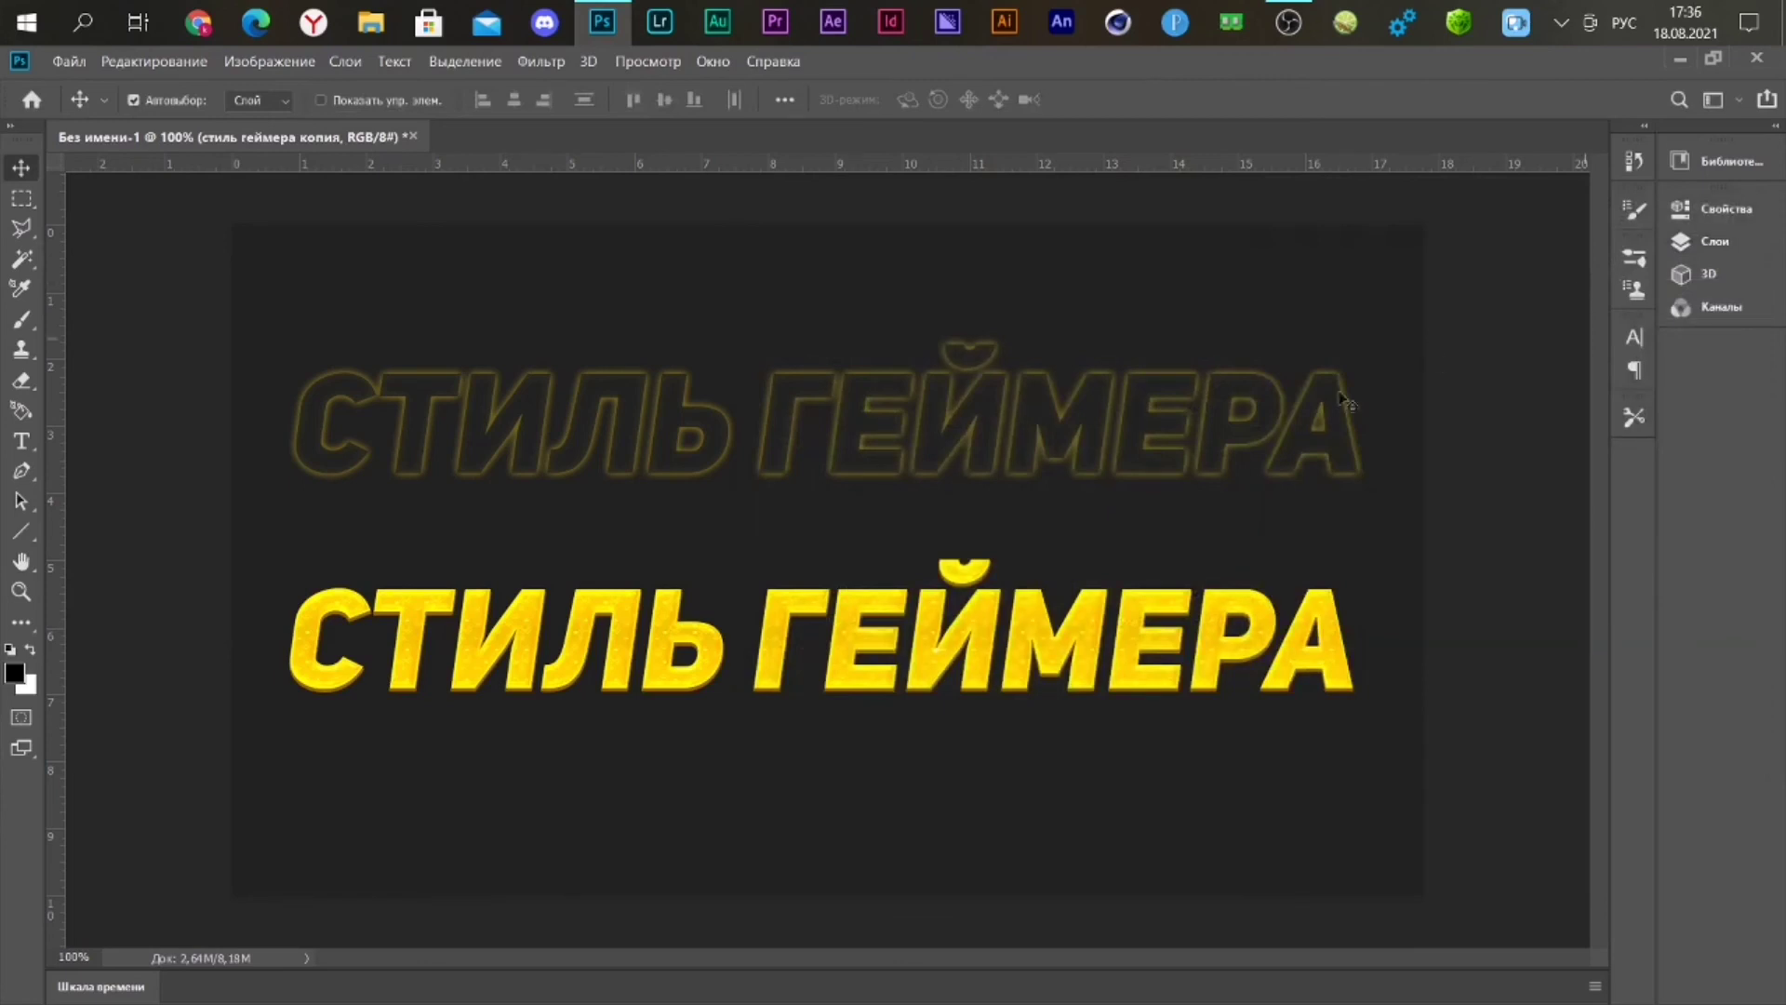
scroll(1083, 442, down, 1)
scroll(1083, 442, up, 1)
click(1714, 242)
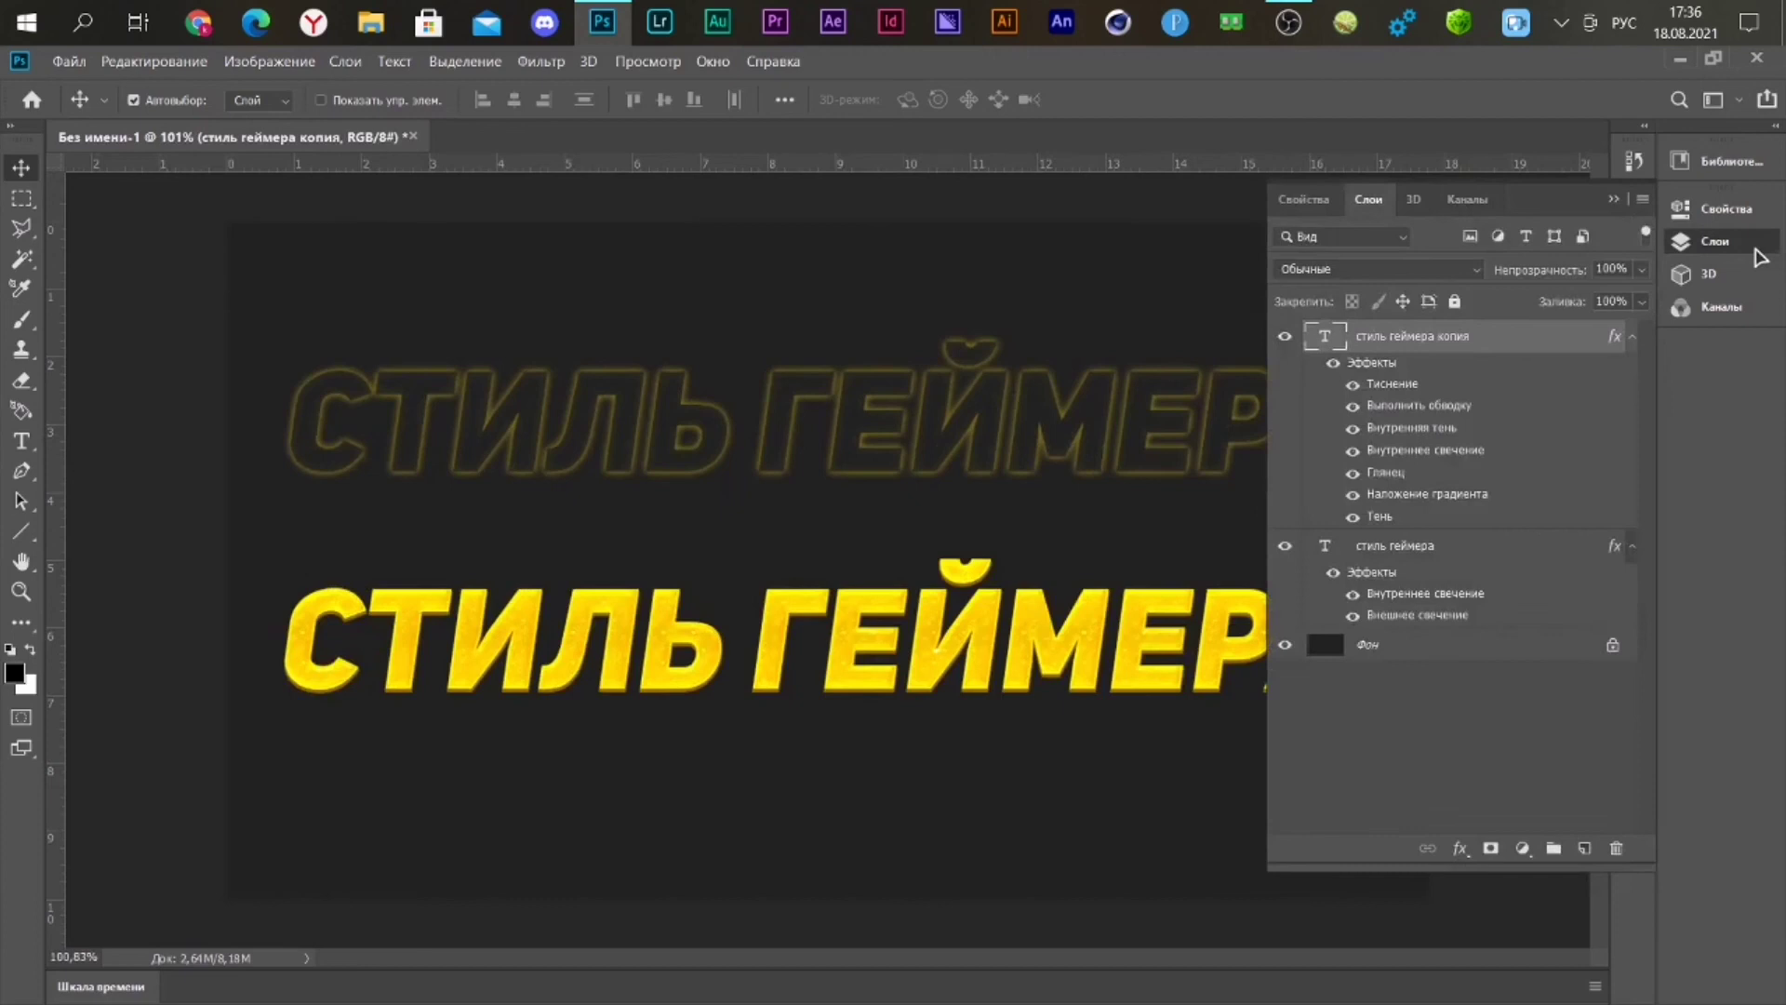
click(1757, 249)
scroll(1134, 305, down, 2)
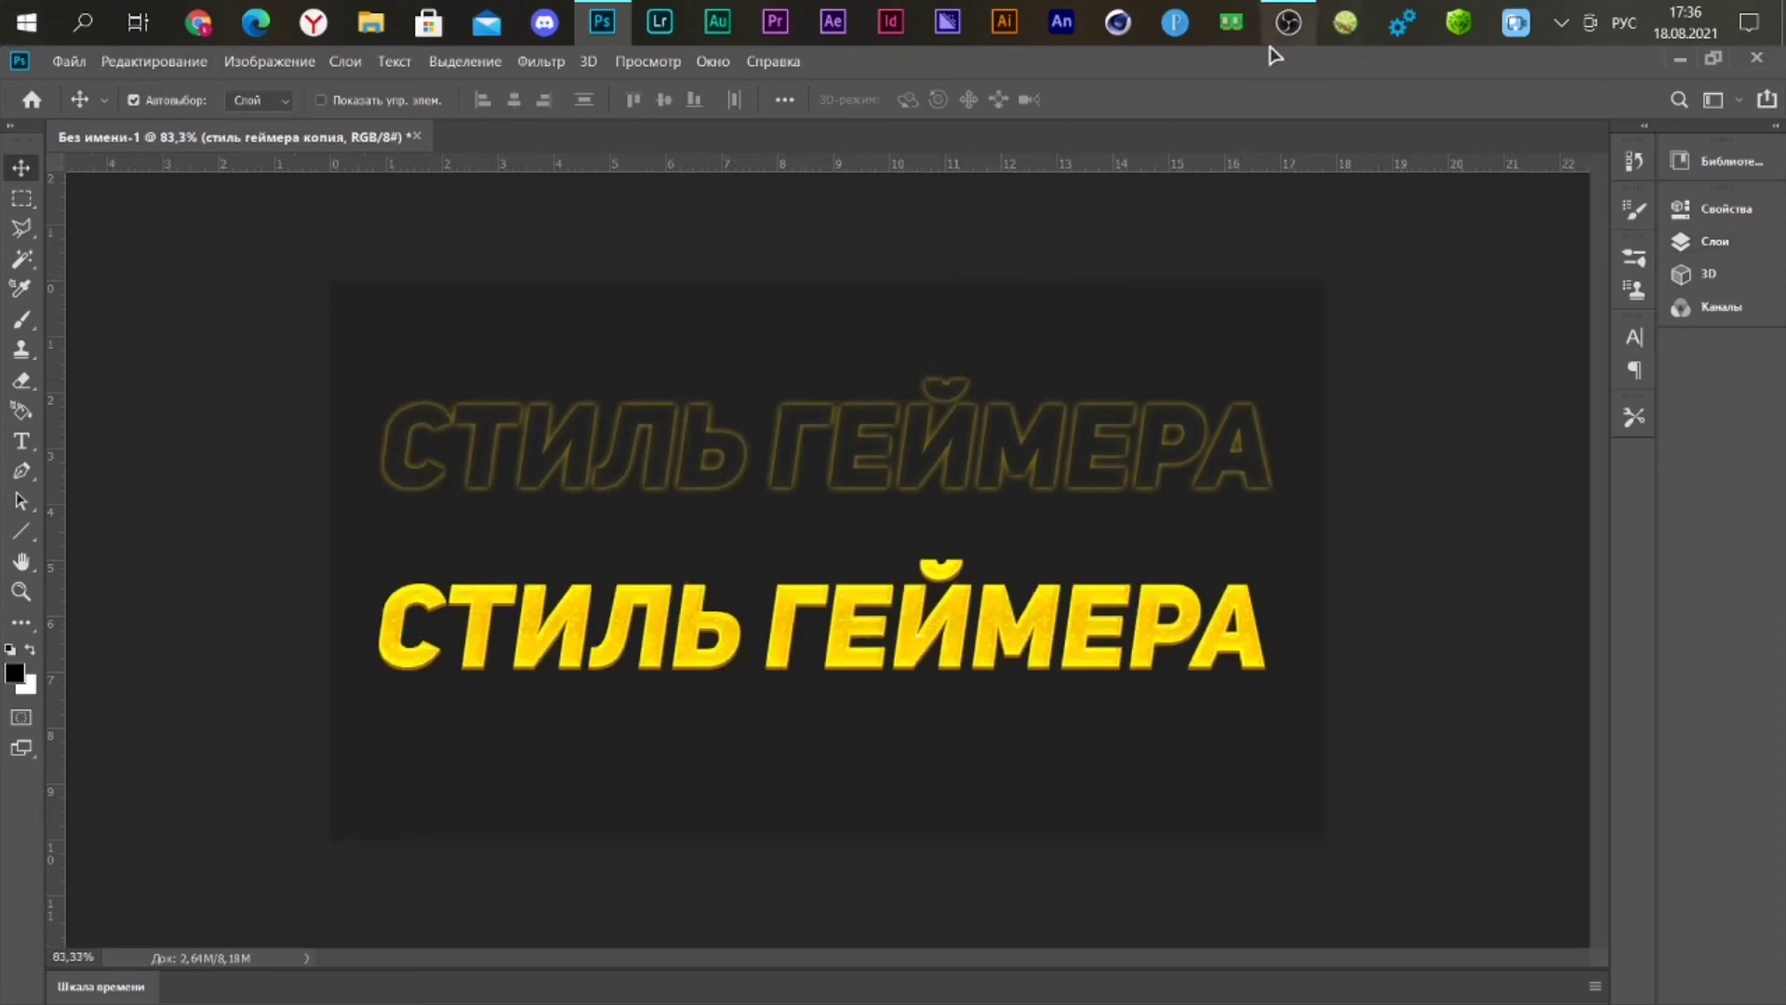
- Switch to OBS in the taskbar to stop the screen recording
click(1289, 22)
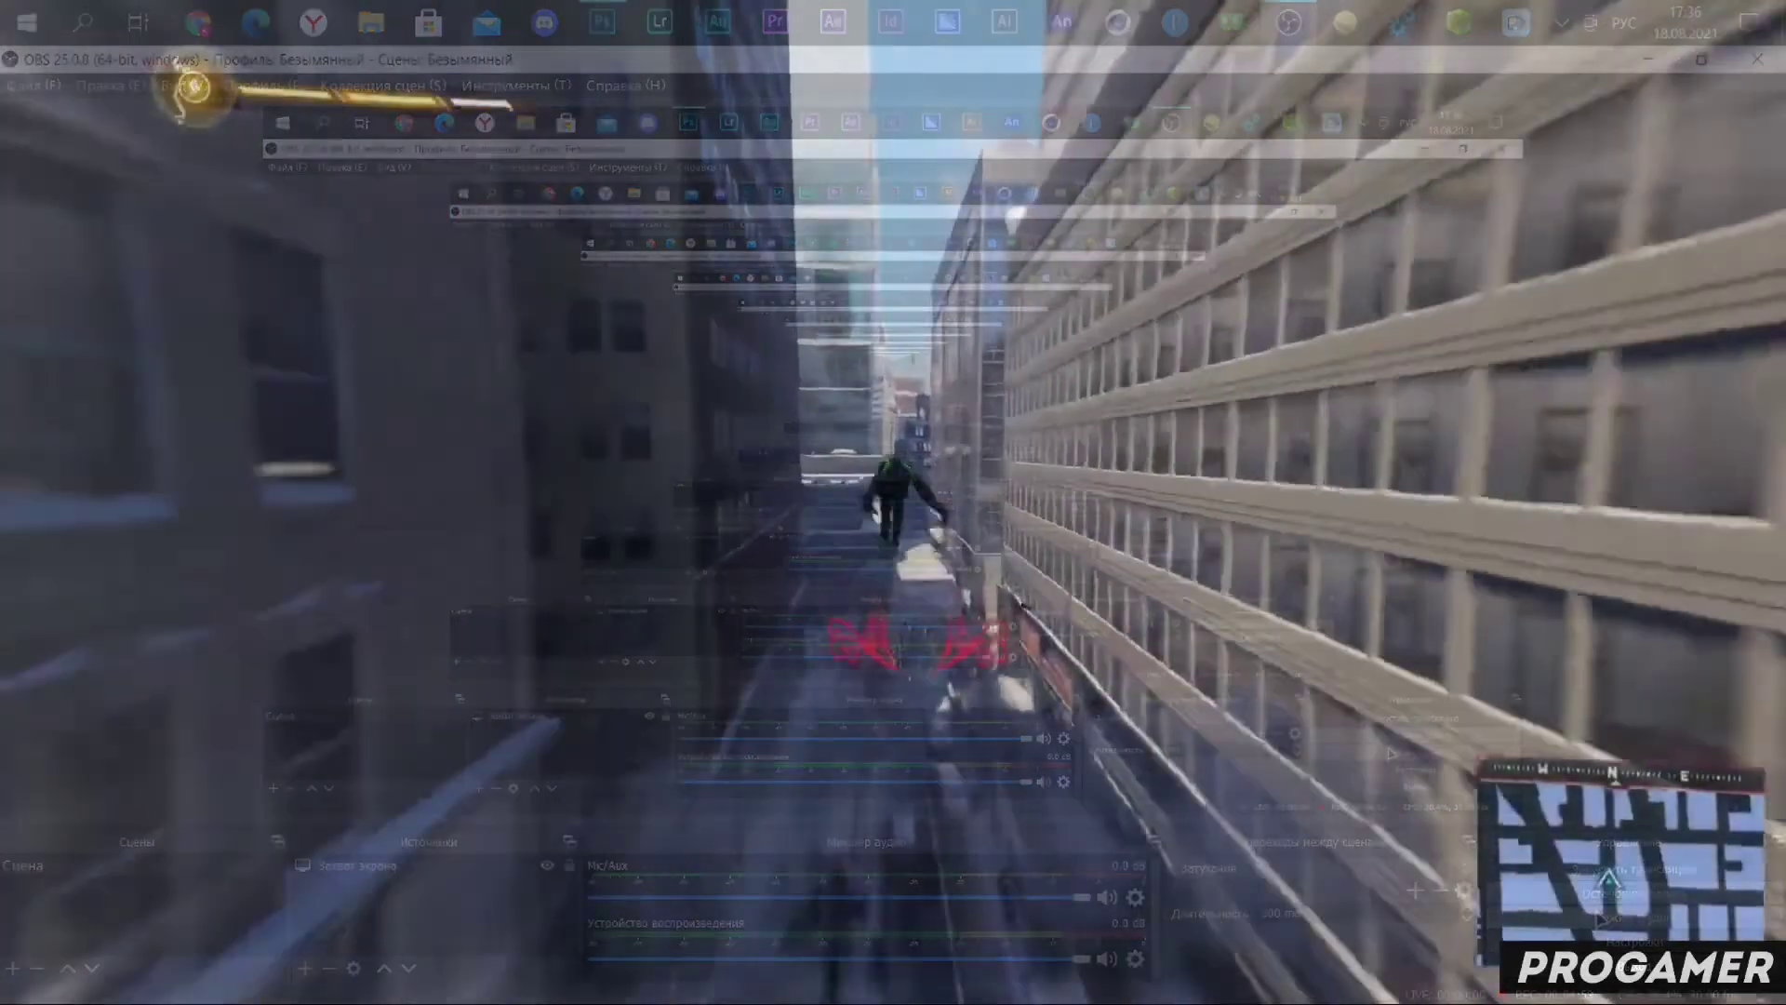